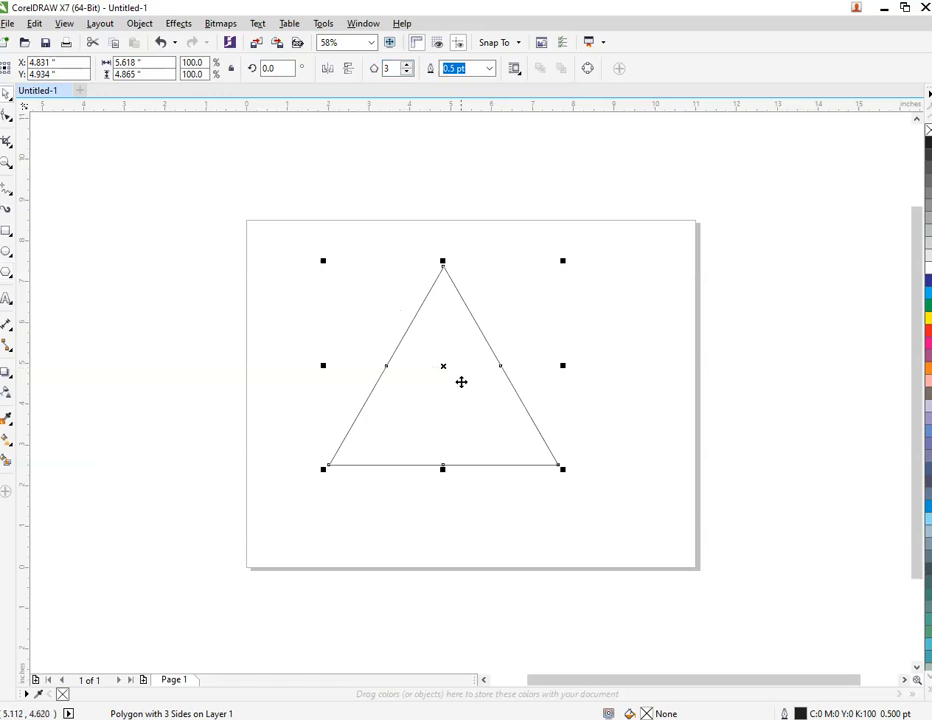
Step: Enlarge the triangle to about 6.12 by 5.3 inches and shift it slightly toward the lower right of the page
left_click_drag(561, 263, 576, 253)
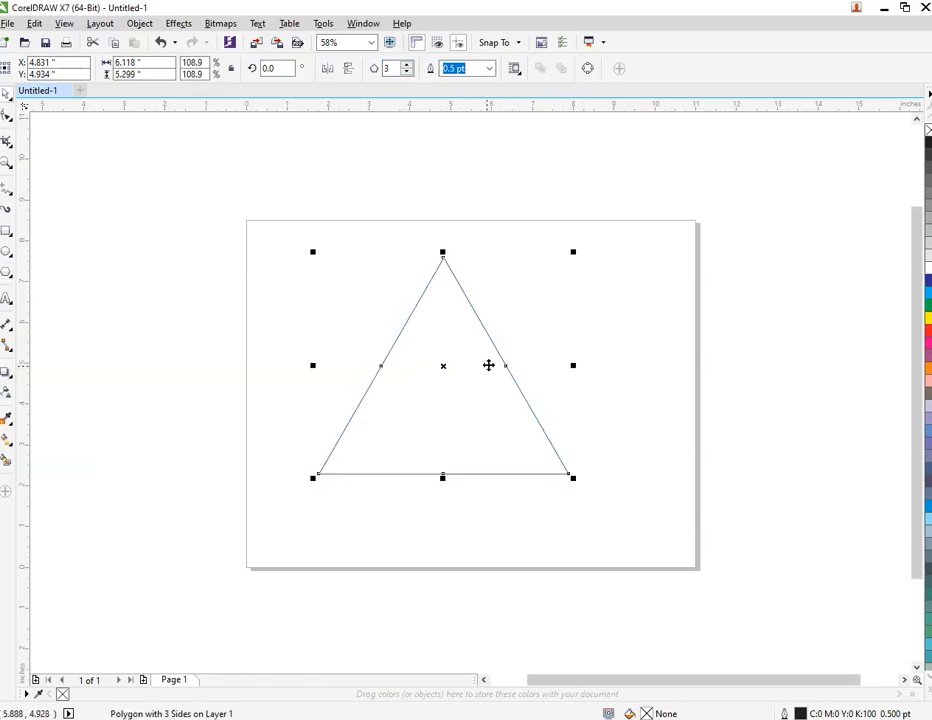
left_click_drag(469, 378, 483, 385)
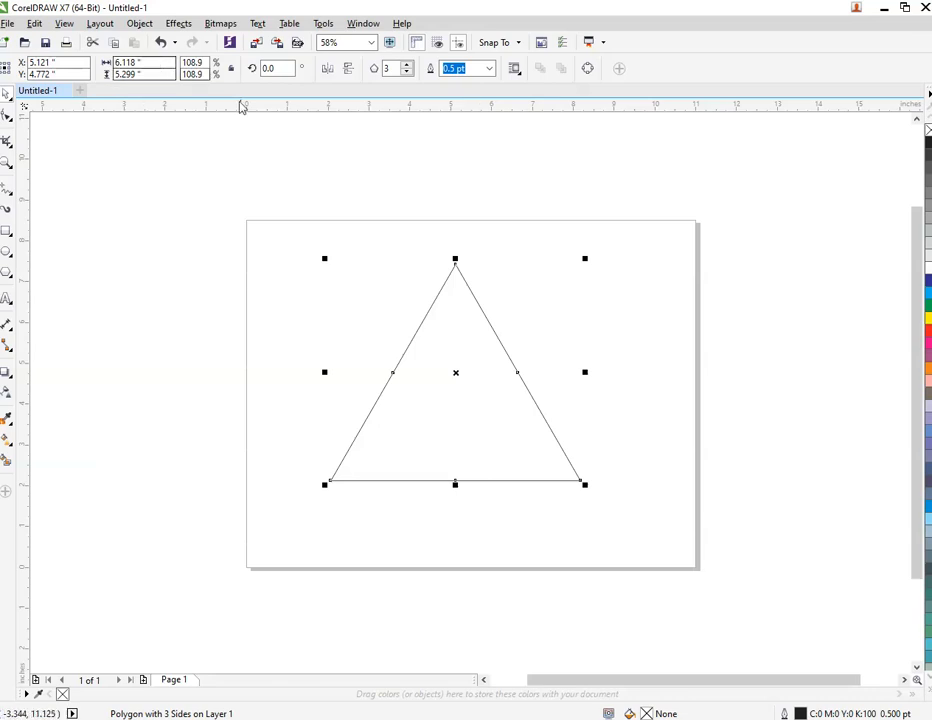
Step: Set the document units to millimeters and the page size to 100 mm wide by 86.602 mm high
key("Escape")
left_click(362, 70)
left_click(364, 98)
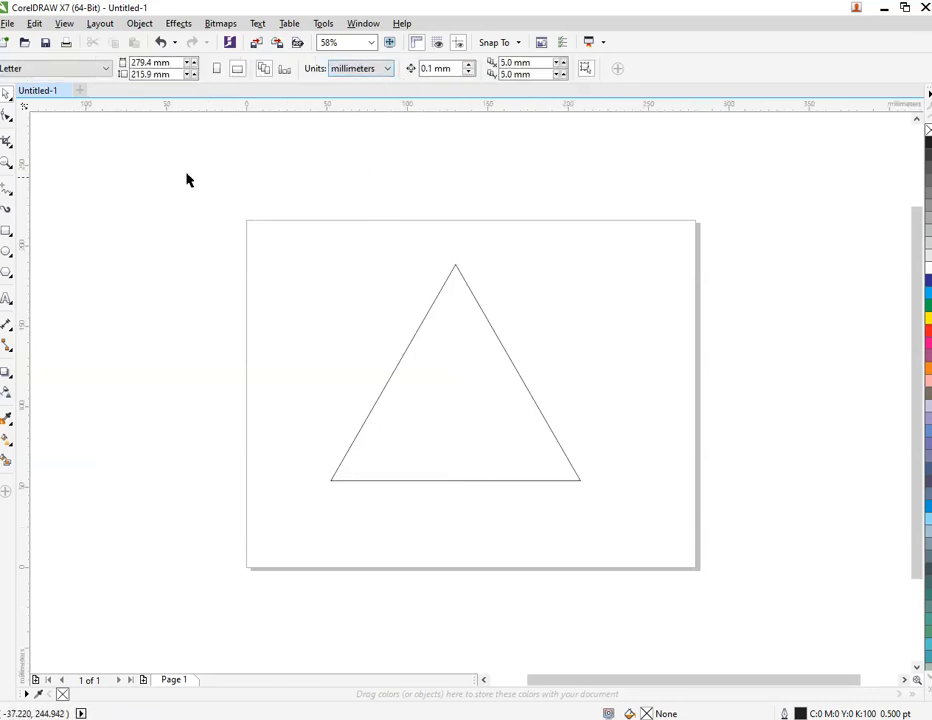
left_click(140, 62)
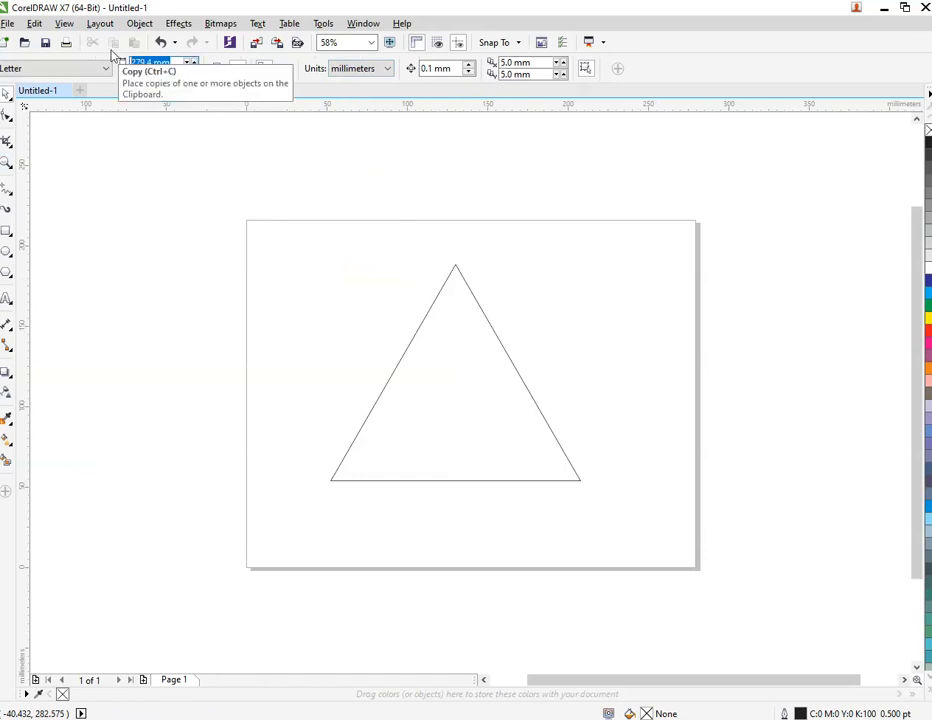
type("100")
key("Tab")
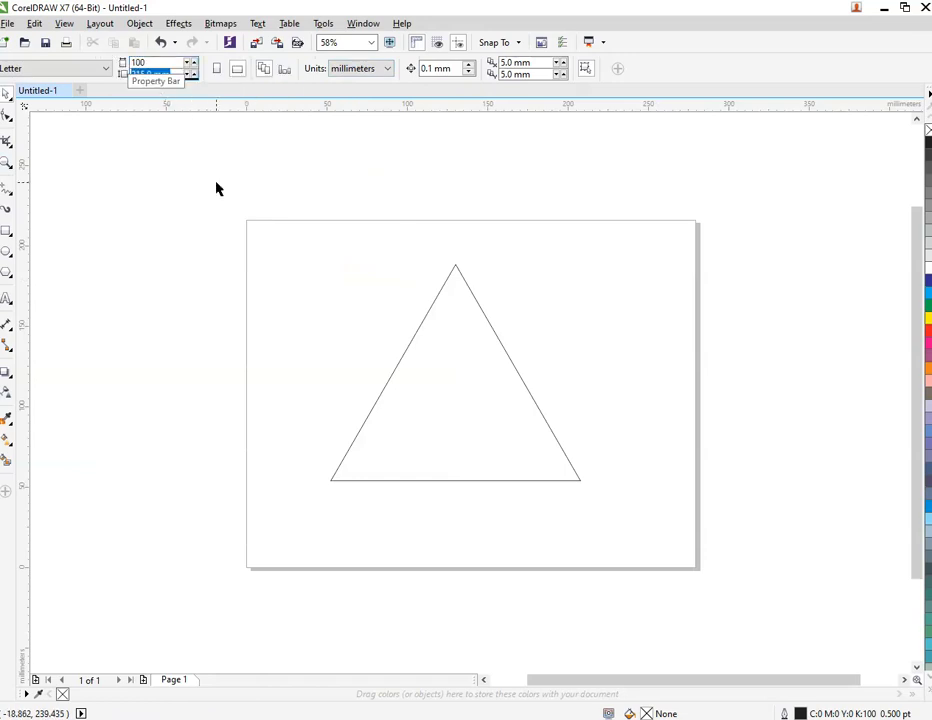
type("86.60")
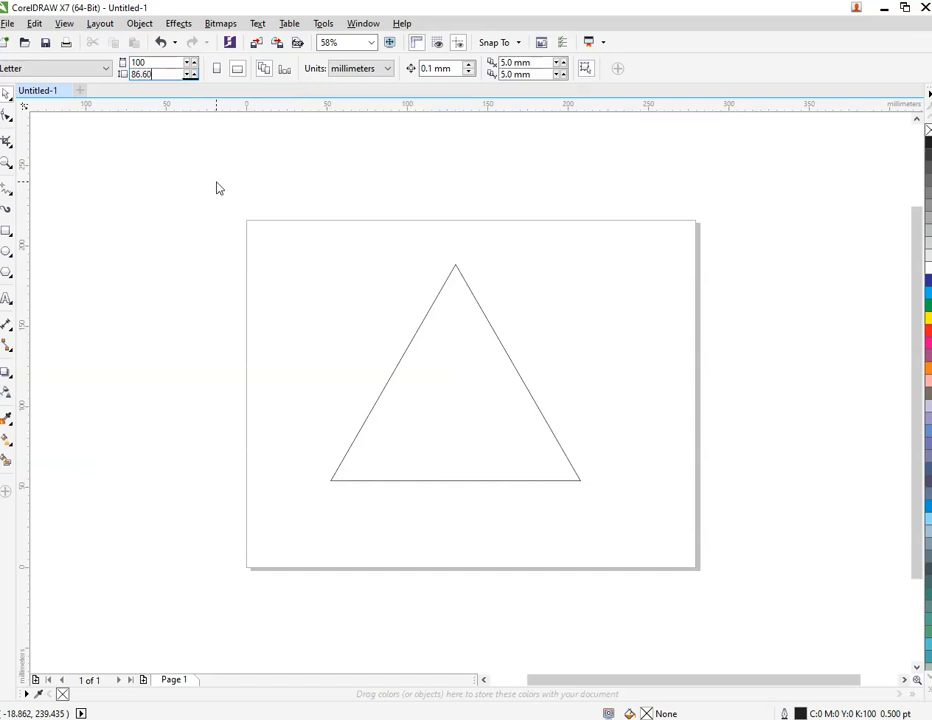
key("Return")
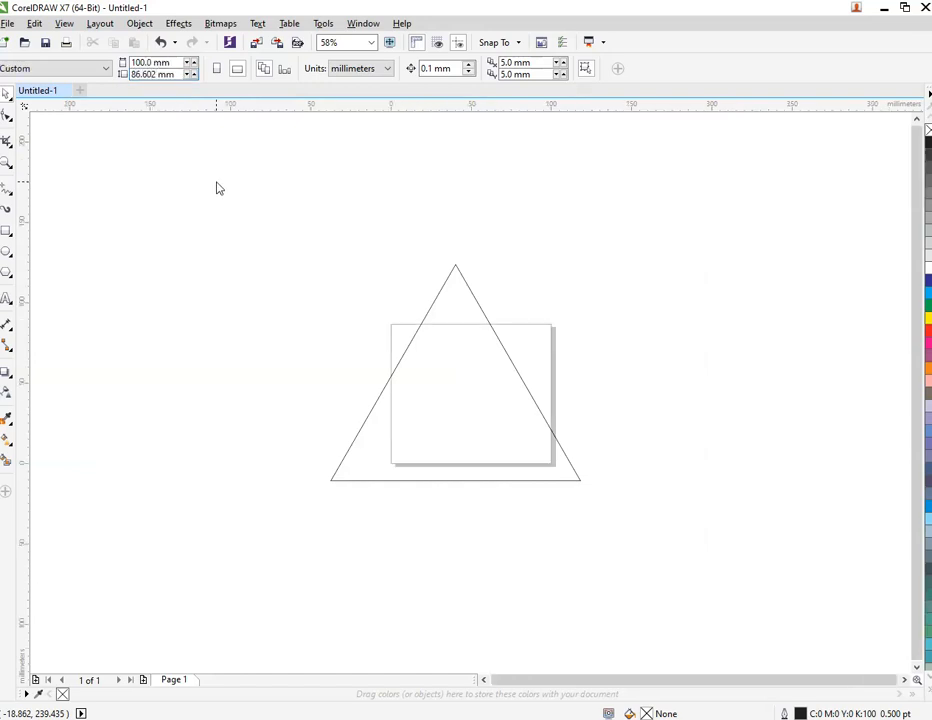
Step: Scale the triangle down proportionally to about 67.8 by 58.7 mm and move it near the middle of the page
left_click(500, 414)
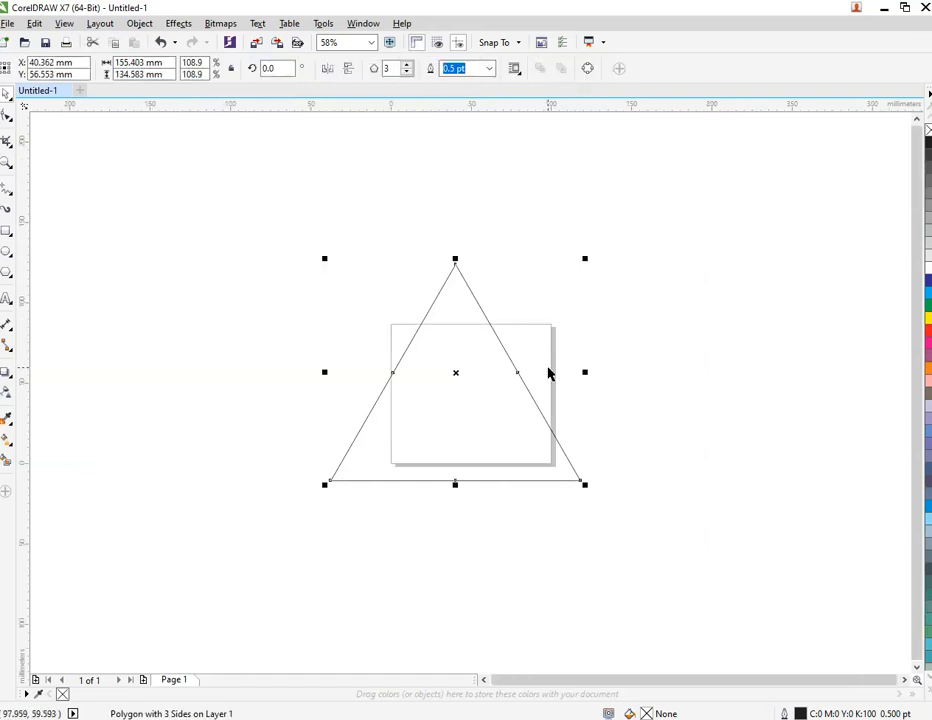
scroll(551, 370, "up", 2)
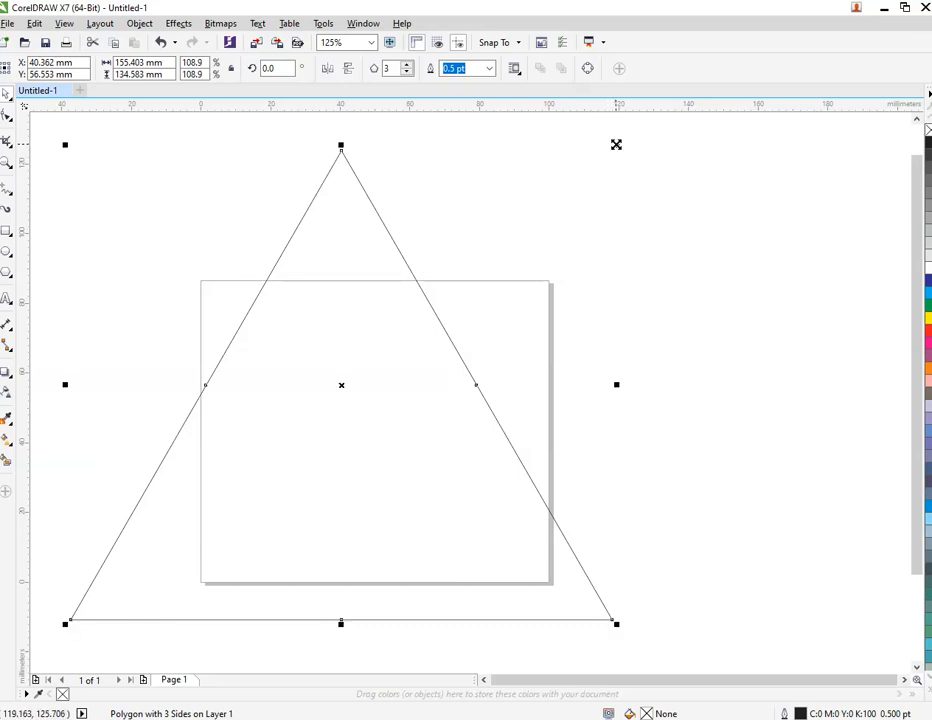
left_click(211, 338)
left_click(446, 332)
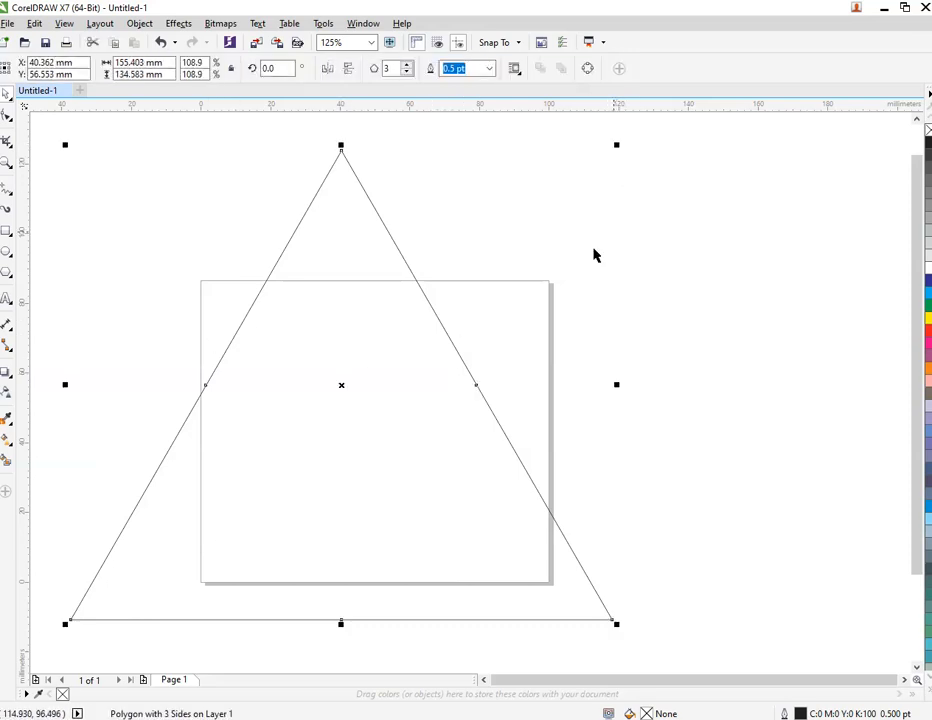
left_click_drag(616, 158, 522, 279)
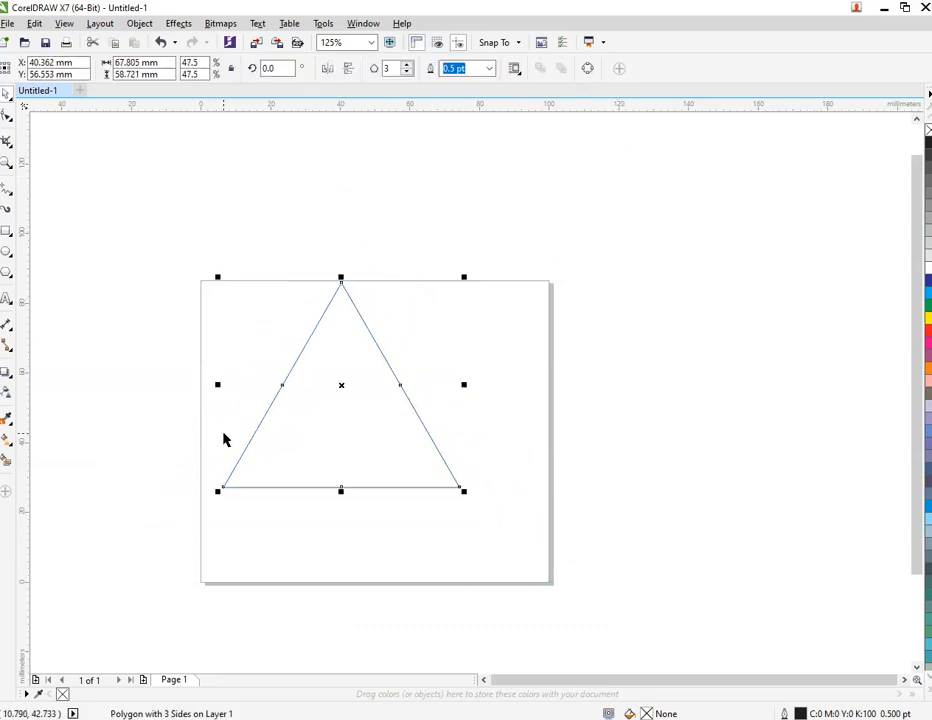
left_click_drag(288, 433, 335, 465)
scroll(427, 472, "up", 1)
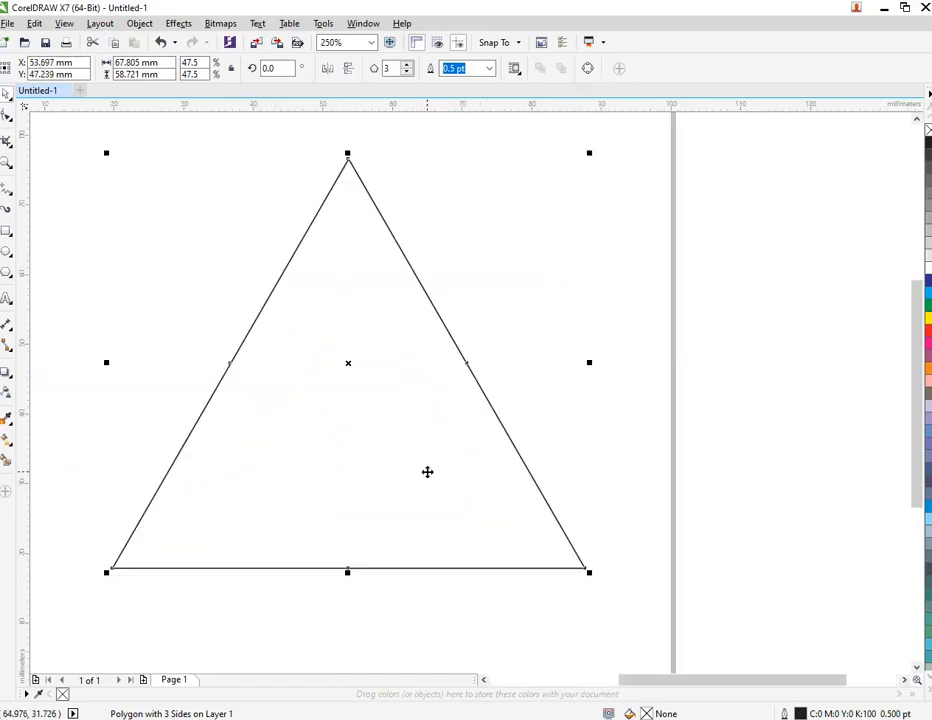
scroll(251, 330, "up", 1)
left_click(250, 327)
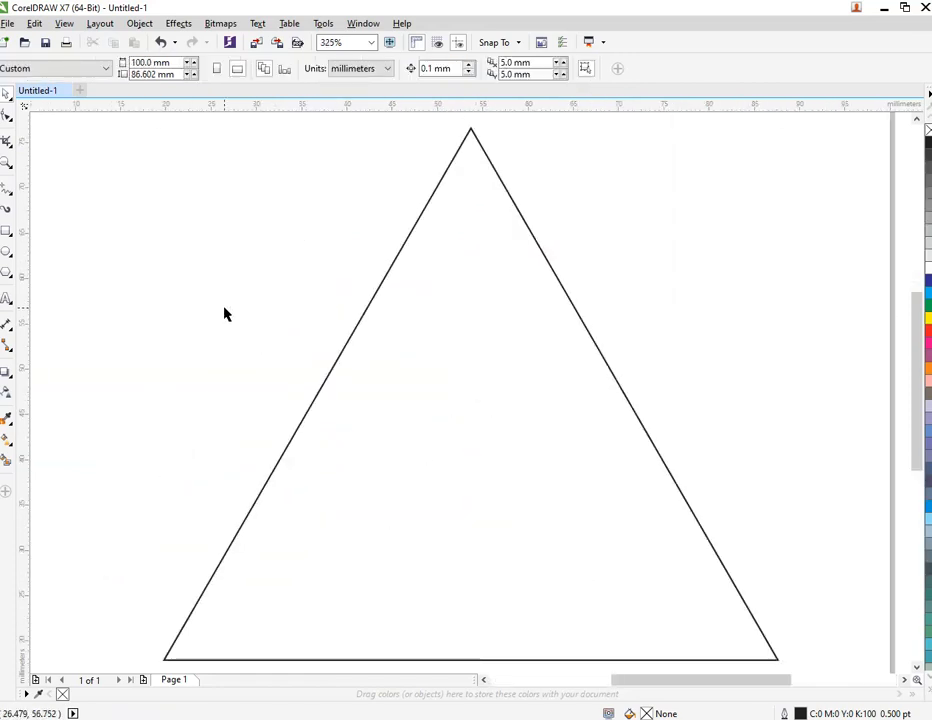
Step: Draw two straight guide lines with the Pen tool, each from a base corner of the triangle to the midpoint of the opposite side
left_click(10, 197)
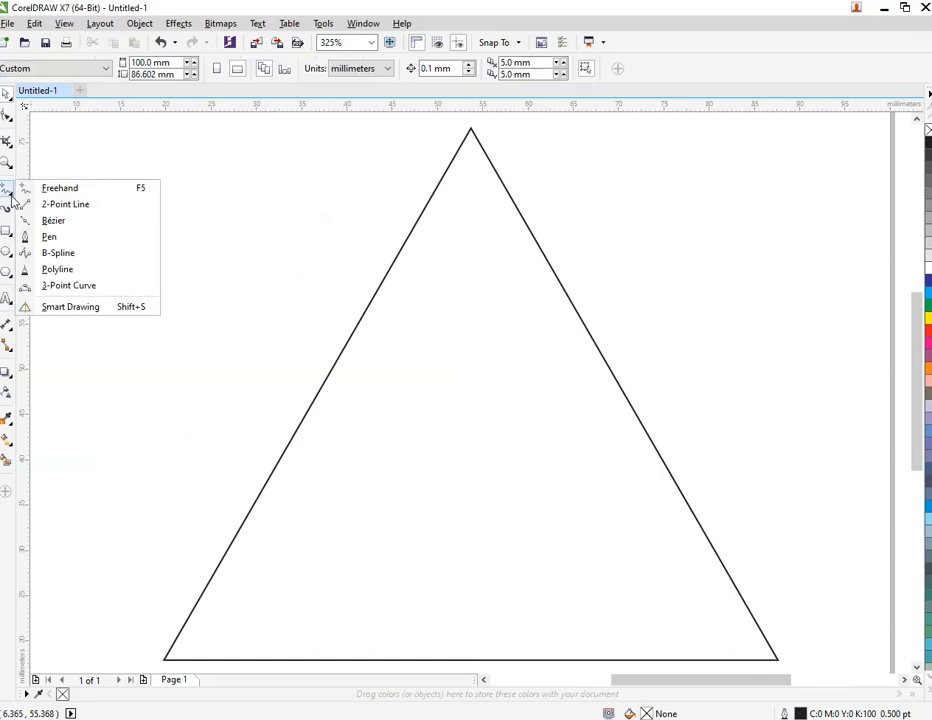
left_click(45, 218)
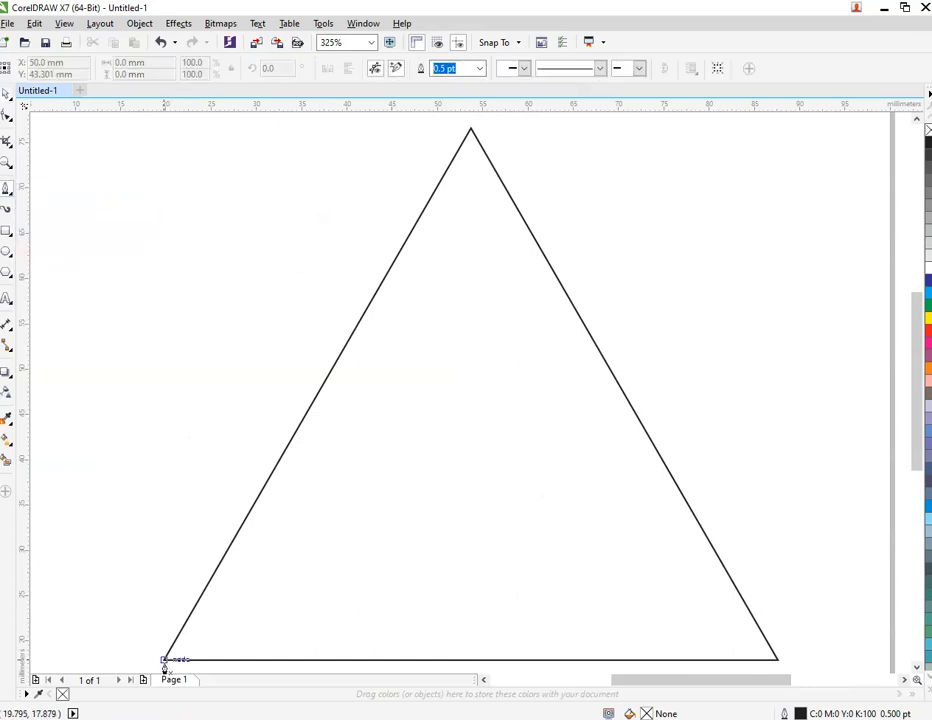
left_click(164, 659)
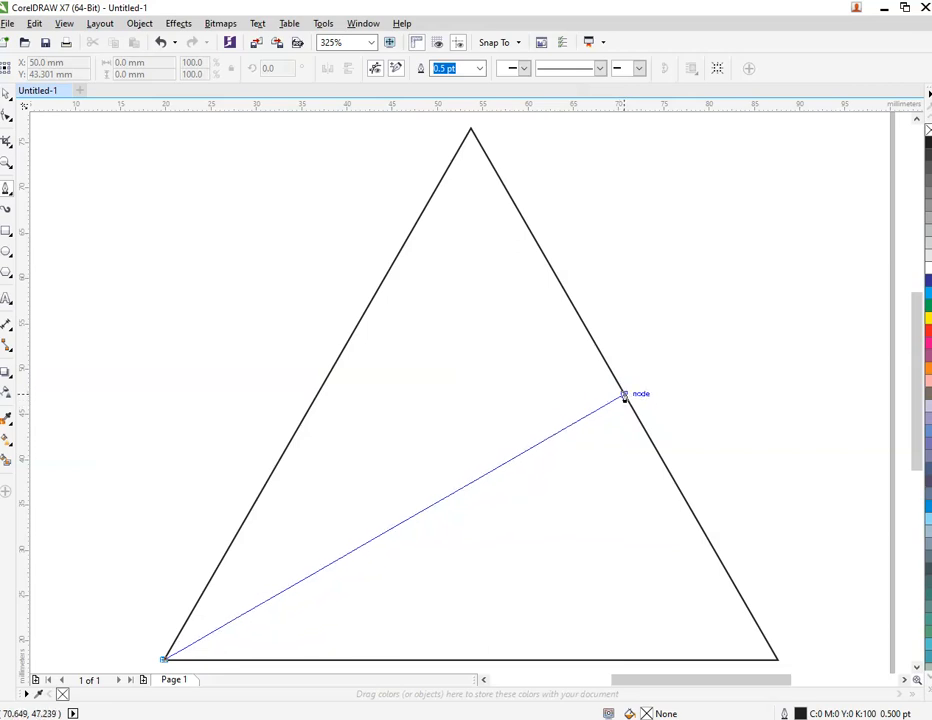
left_click(624, 395)
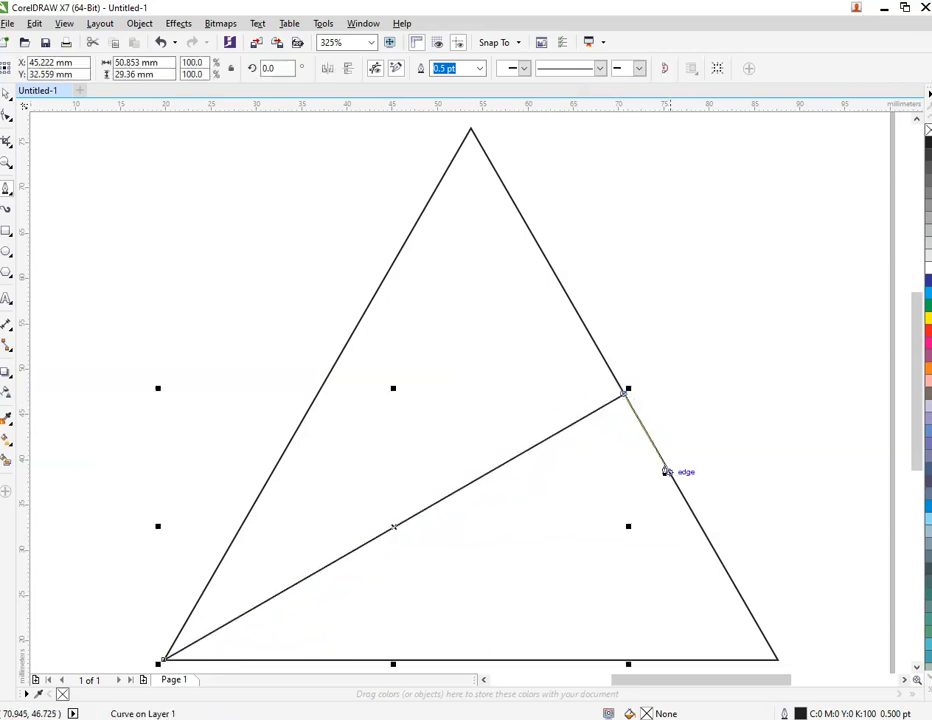
left_click(779, 662)
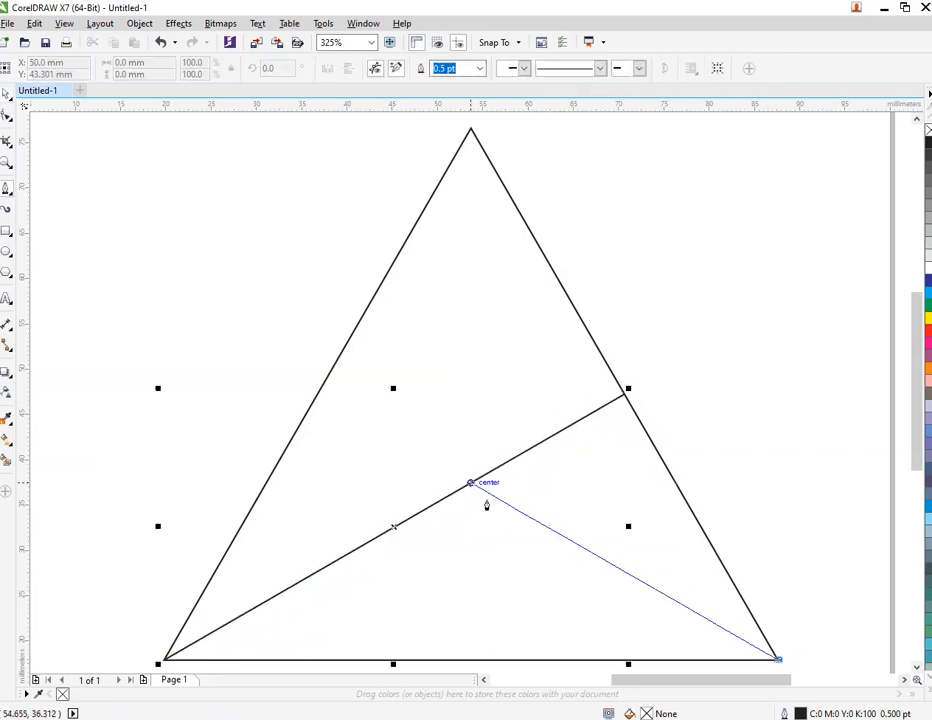
left_click(316, 395)
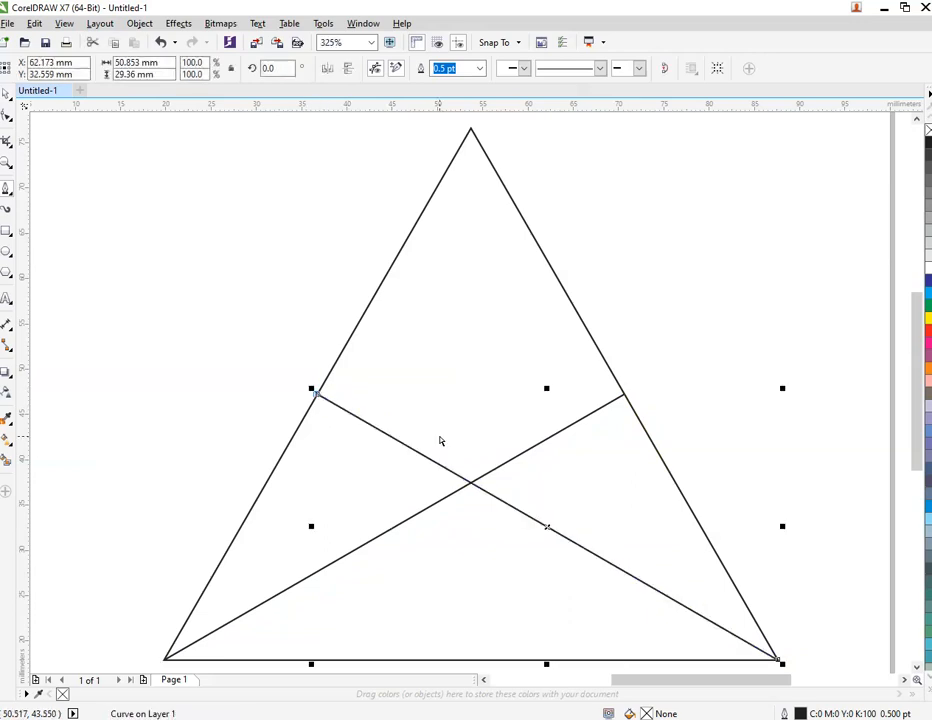
Step: Draw a narrow vertical rectangle about 1.9 mm wide and 86.6 mm high near the page's left edge
scroll(420, 441, "down", 2)
scroll(451, 404, "up", 2)
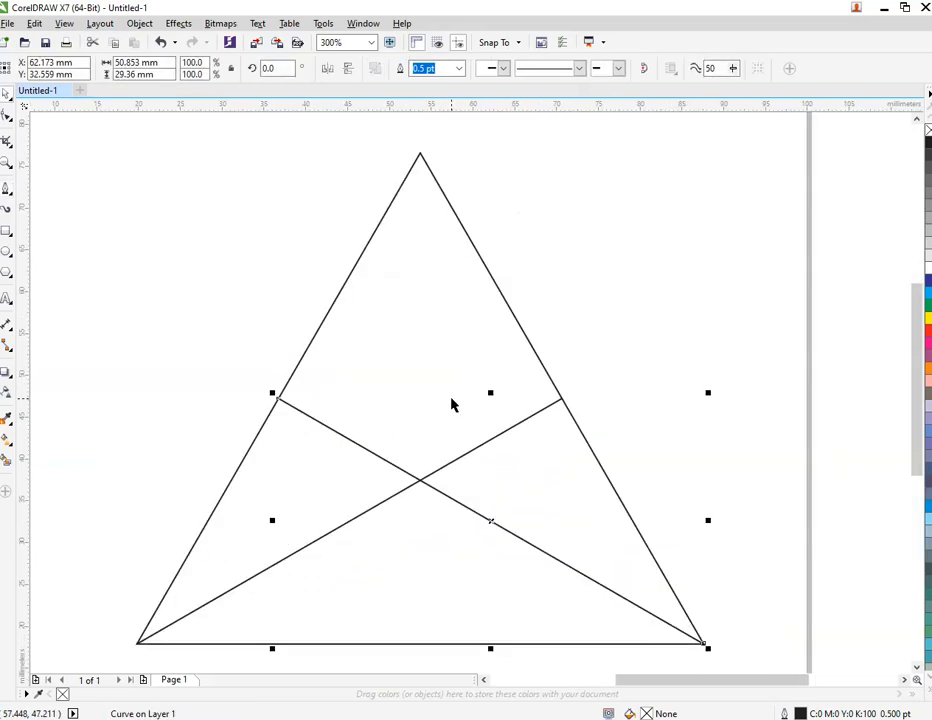
scroll(444, 404, "down", 2)
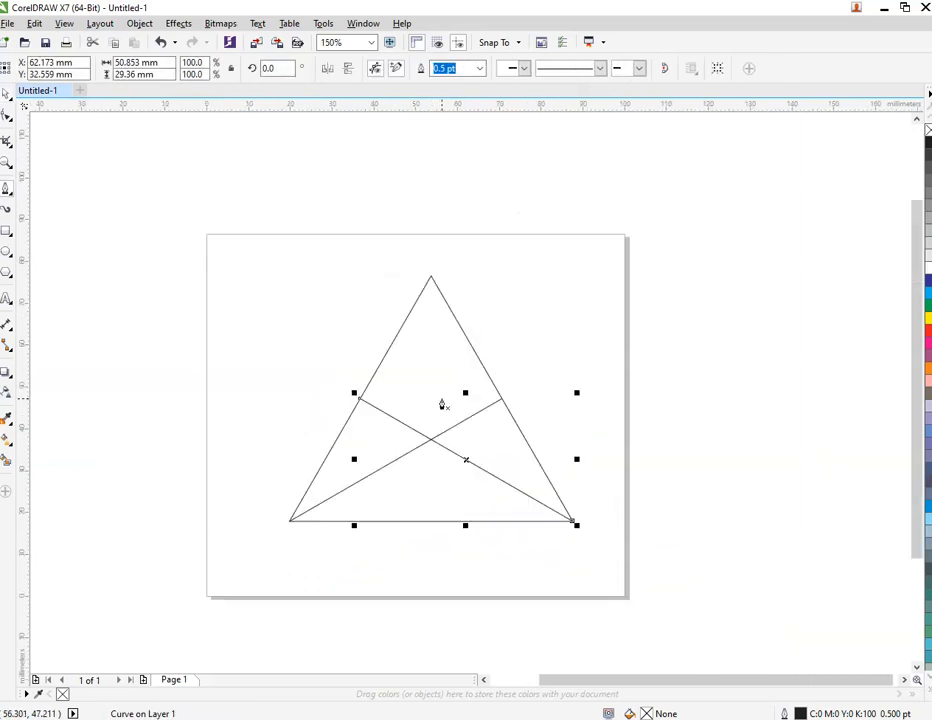
left_click(6, 234)
left_click_drag(213, 234, 229, 601)
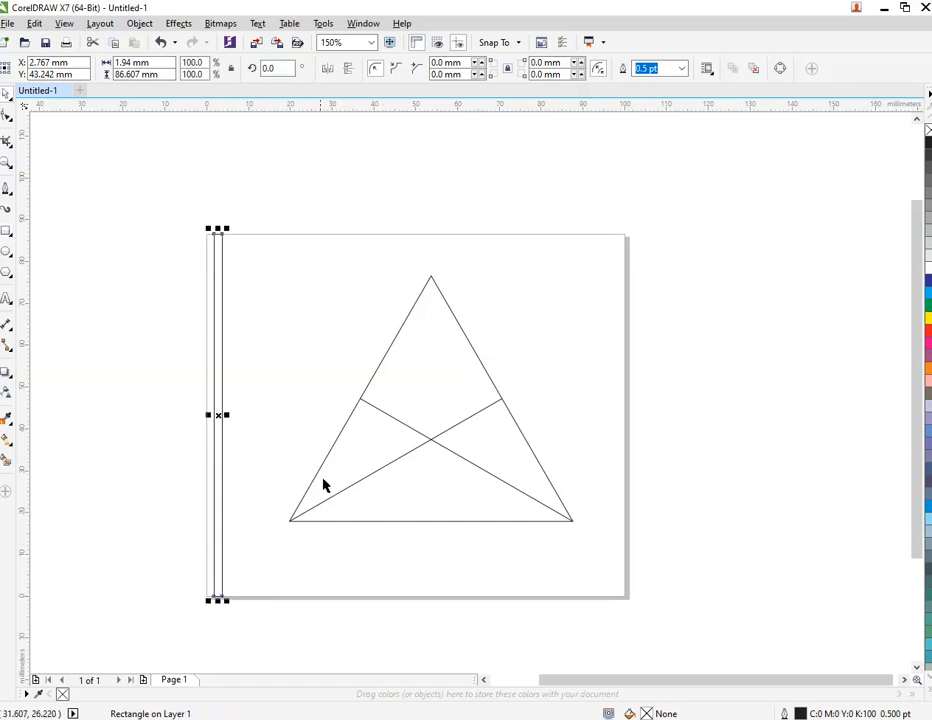
Step: Center the narrow rectangle on the crossing of the guide lines and stretch it upward to about 91.7 mm high
left_click_drag(223, 414, 426, 430)
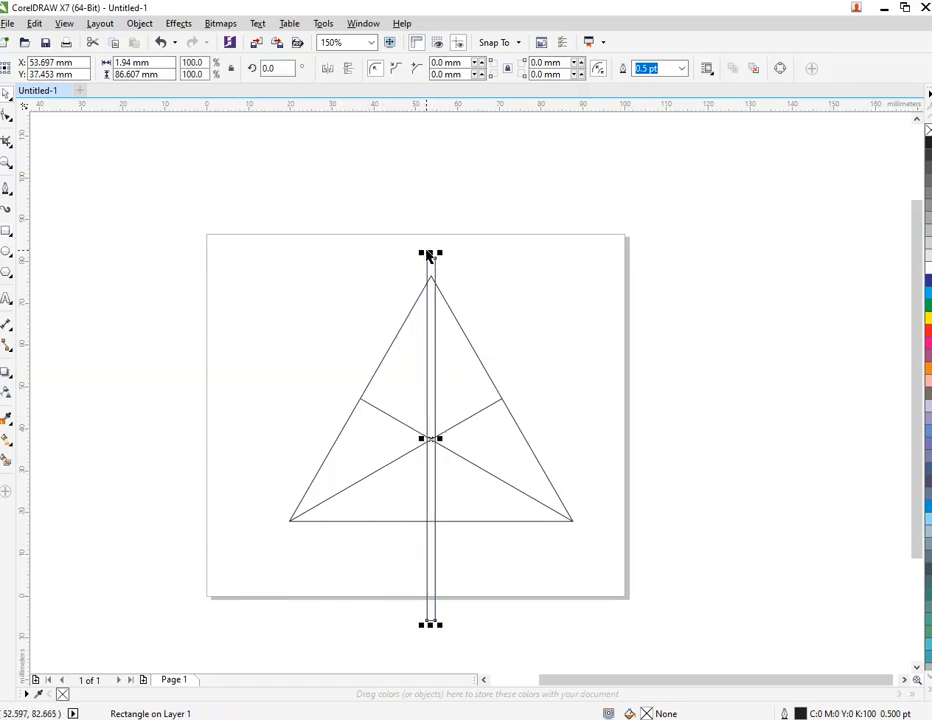
left_click_drag(430, 250, 430, 231)
left_click(451, 301)
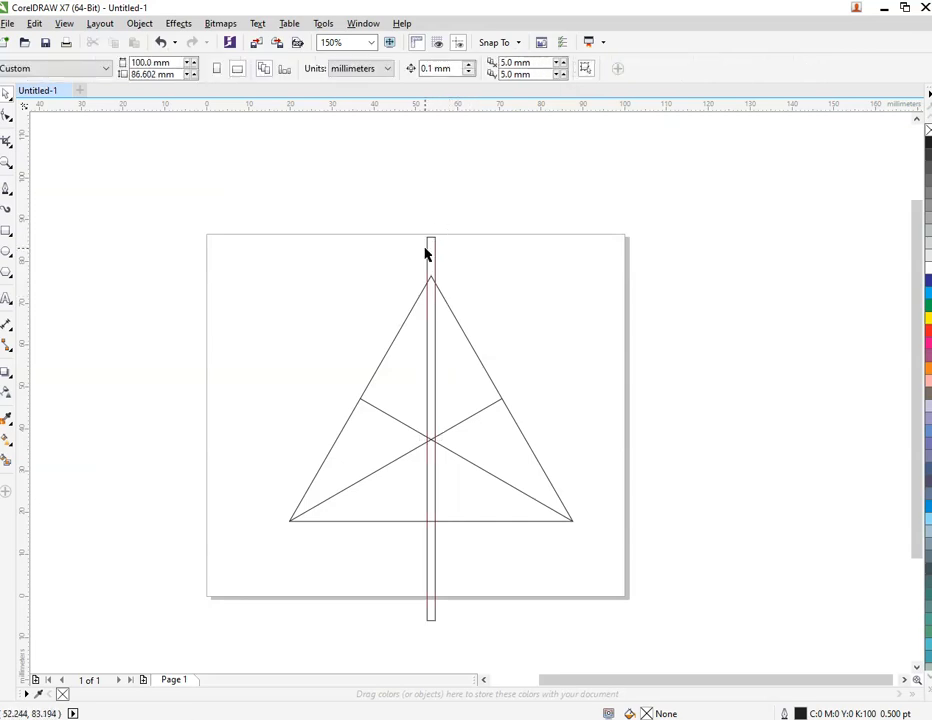
Step: Set the narrow rectangle's rotation center on the guide lines' crossing and create two copies rotated in 60° steps, one along each guide line
left_click(432, 253)
left_click(432, 253)
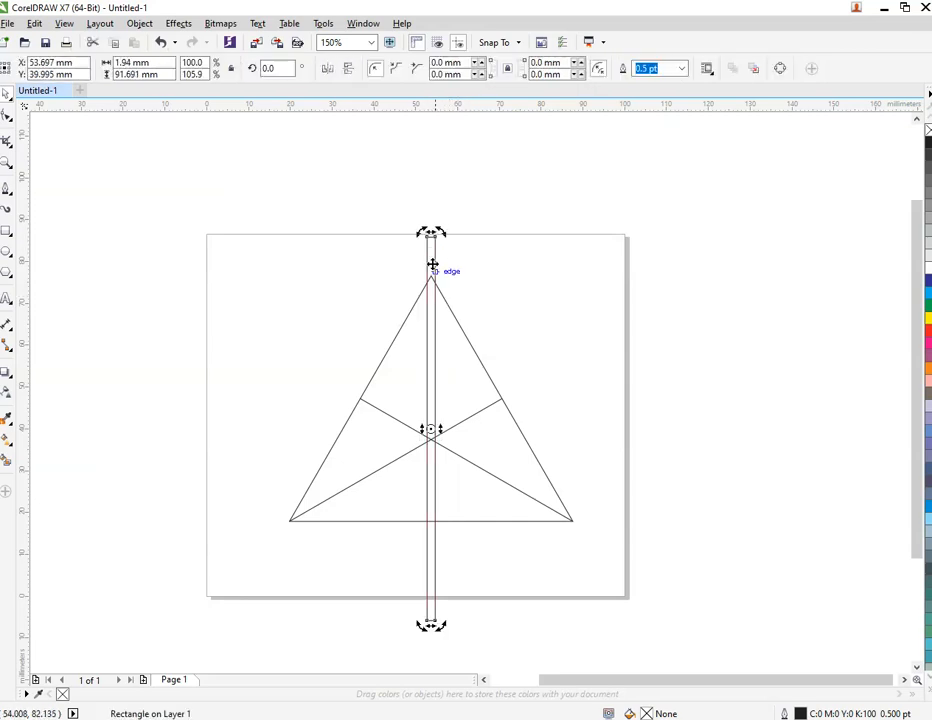
scroll(431, 433, "up", 5)
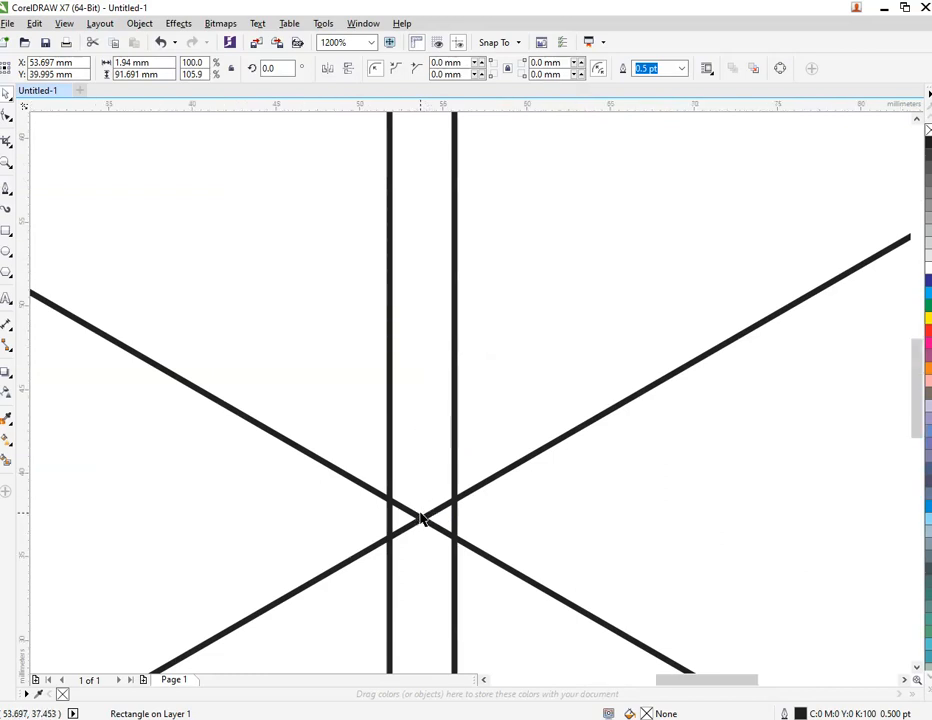
scroll(422, 514, "down", 5)
left_click_drag(428, 310, 519, 457)
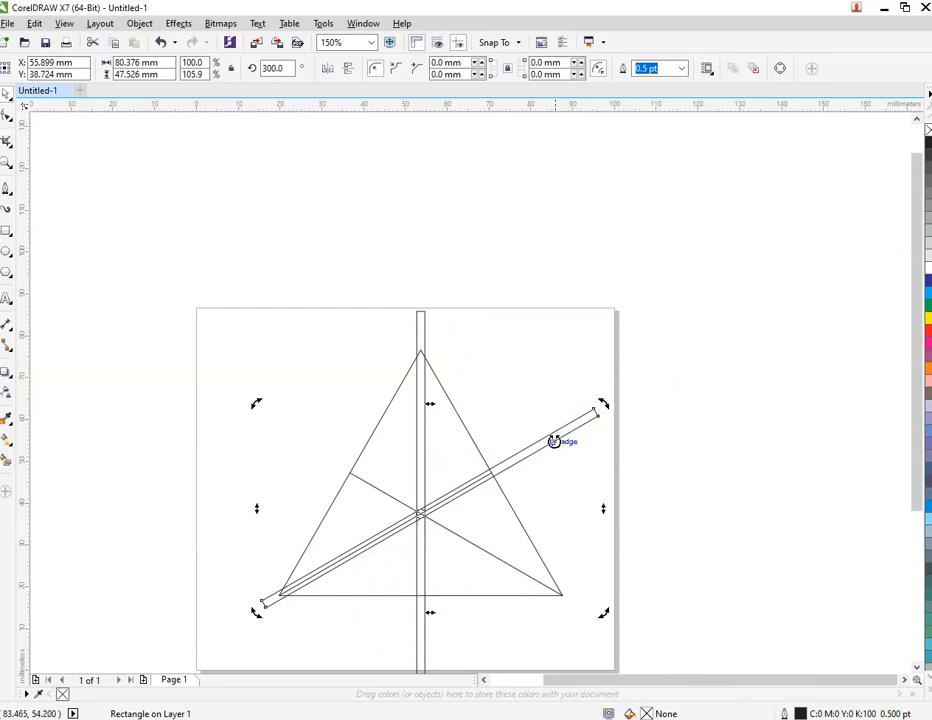
left_click(506, 523)
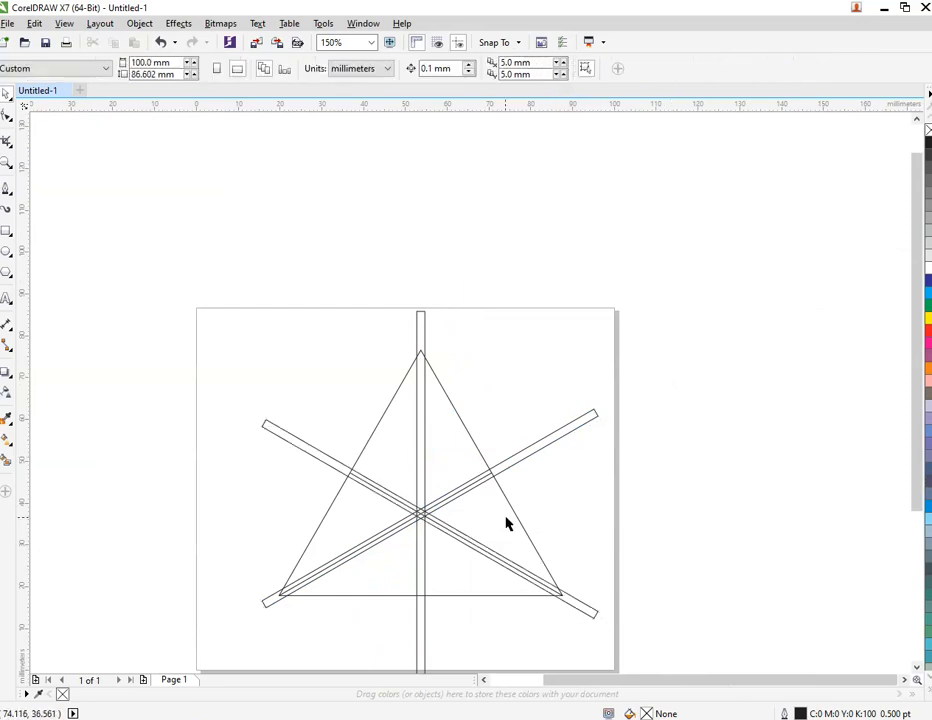
Step: Delete the two diagonal guide lines inside the rotated rectangles
scroll(502, 477, "up", 4)
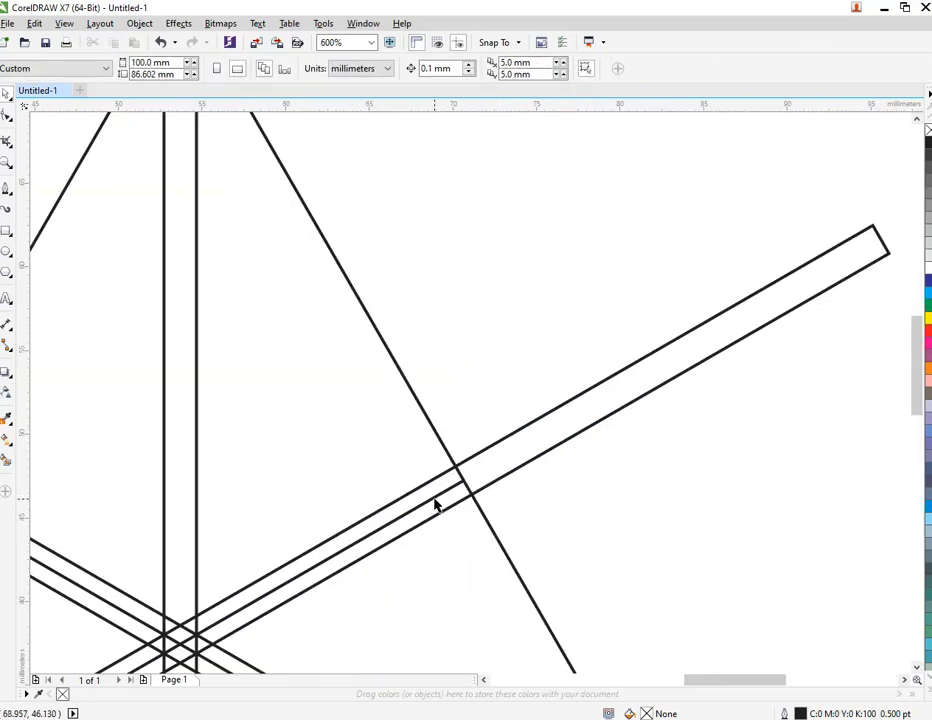
left_click(435, 505)
left_click(408, 518)
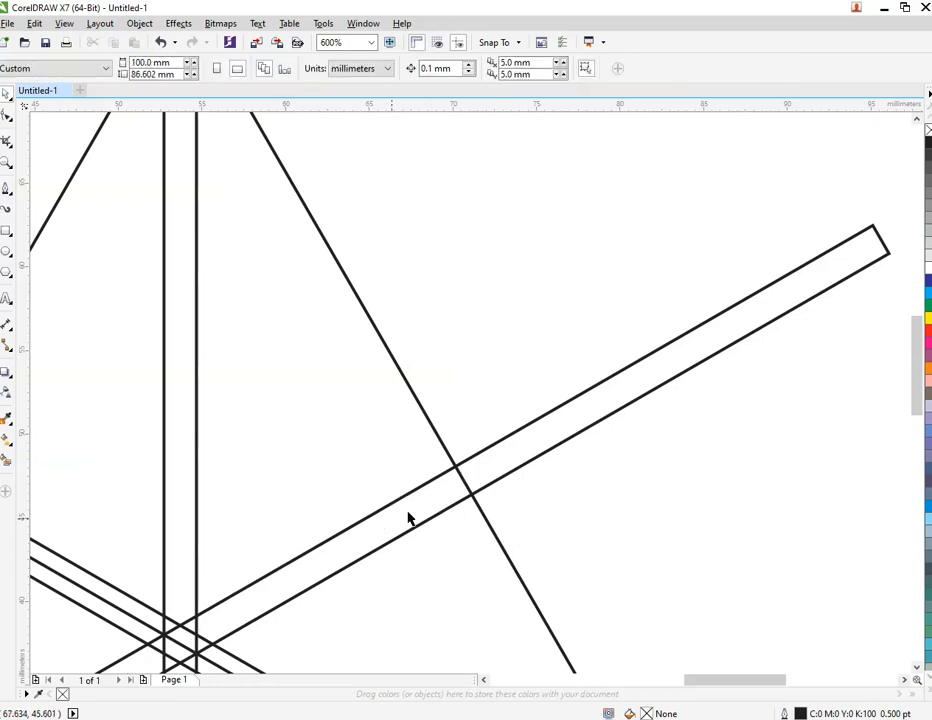
left_click(99, 601)
right_click(98, 599)
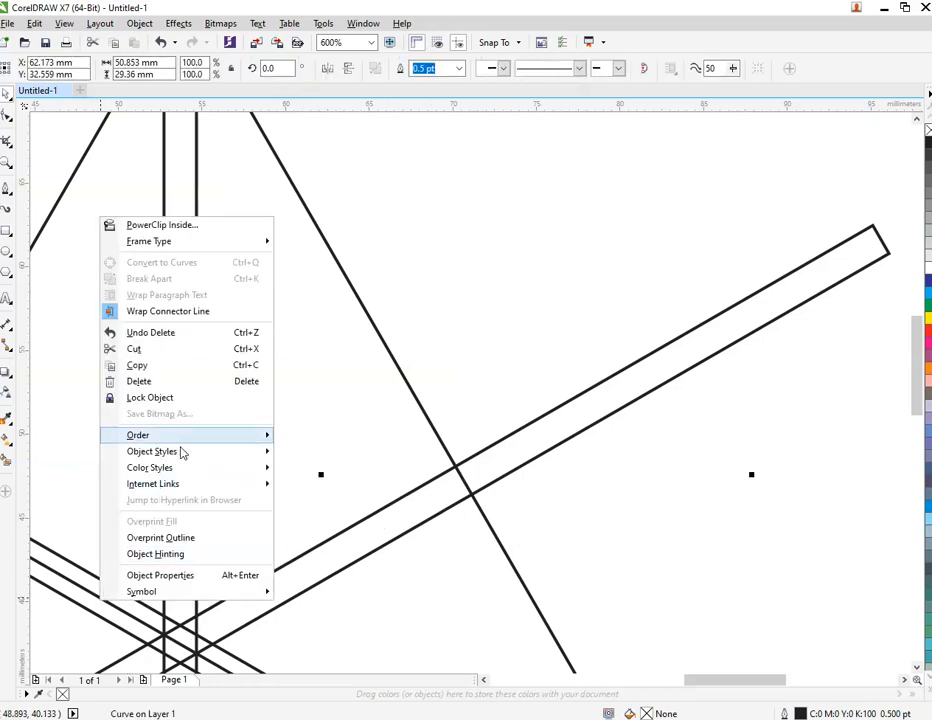
left_click(206, 388)
scroll(497, 374, "down", 2)
scroll(445, 379, "down", 3)
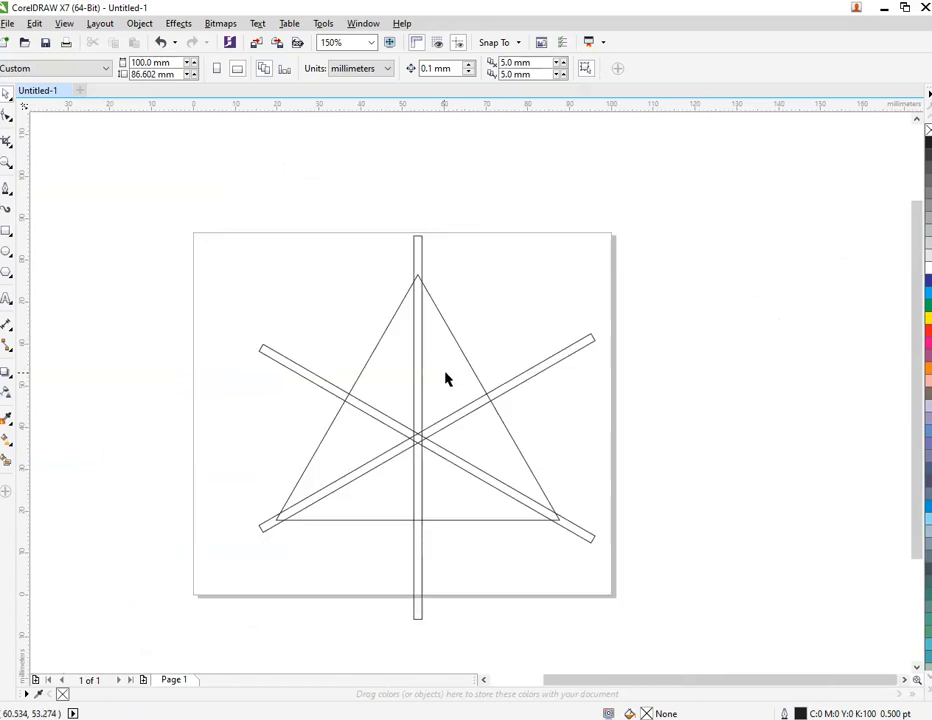
Step: Draw a circle centered on the crossing of the three rectangles and enlarge it to about 29.5 mm in diameter
scroll(397, 405, "up", 3)
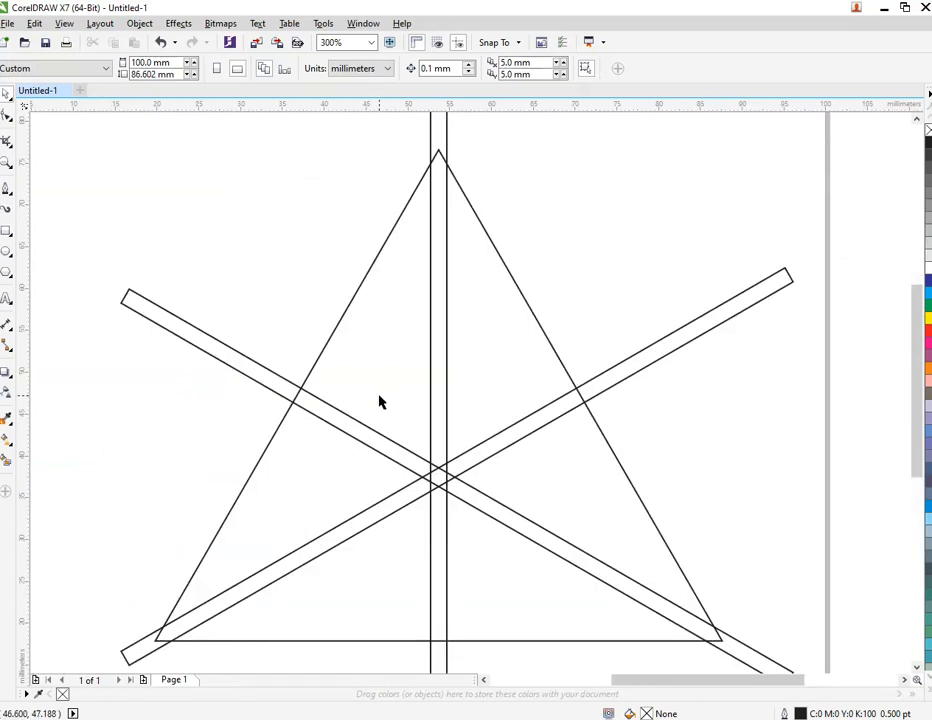
left_click(6, 252)
left_click_drag(204, 218, 420, 438)
left_click_drag(312, 326, 437, 477)
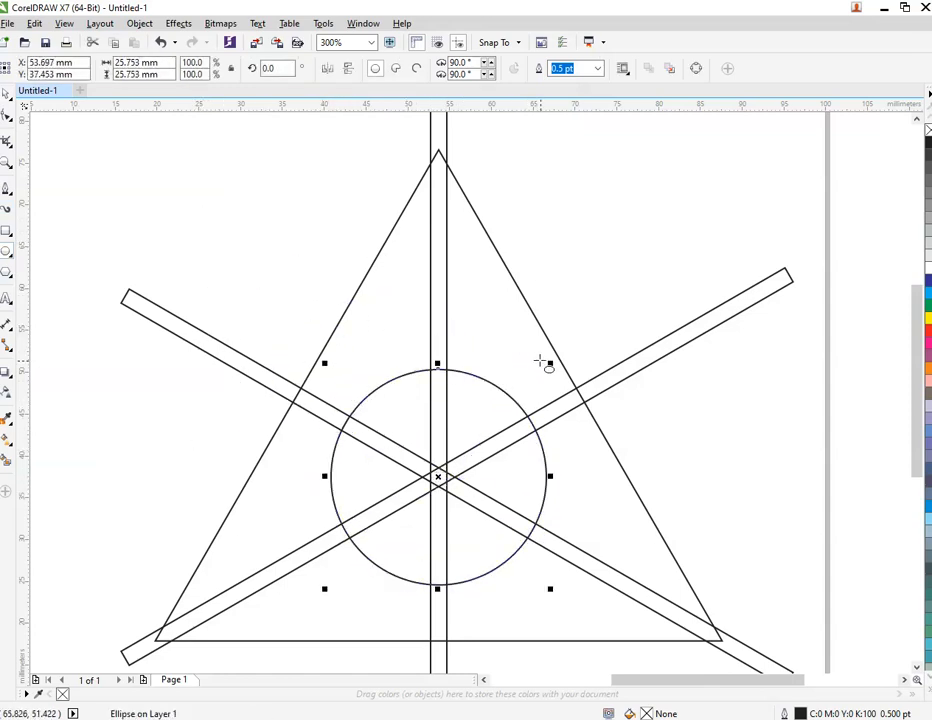
left_click_drag(551, 364, 572, 347)
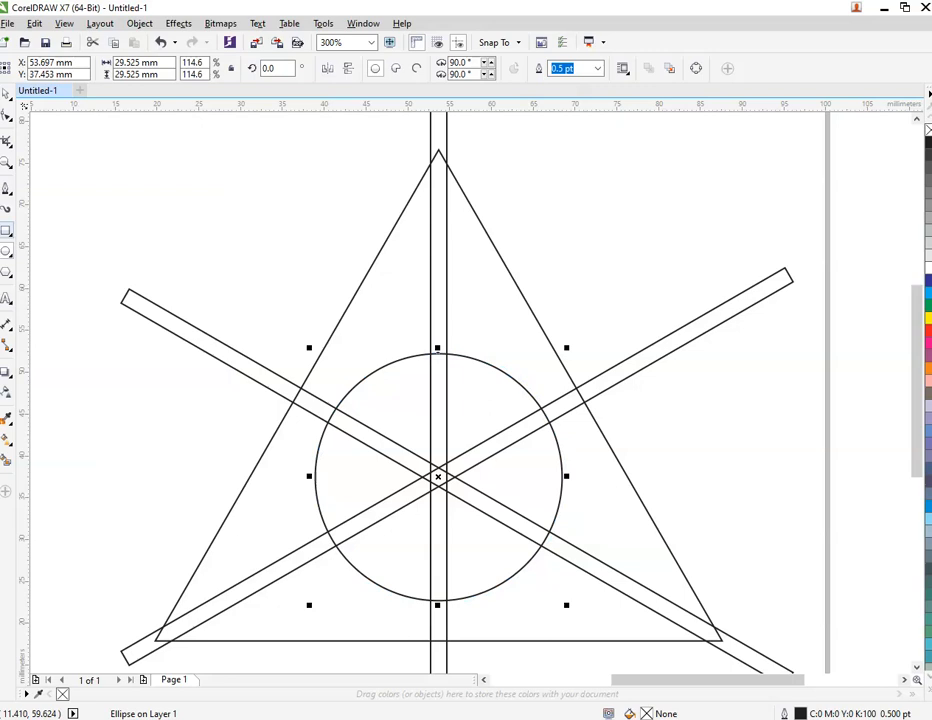
Step: Draw a horizontal line with the Pen tool across the circle's full diameter, about 29.5 mm long
left_click(6, 190)
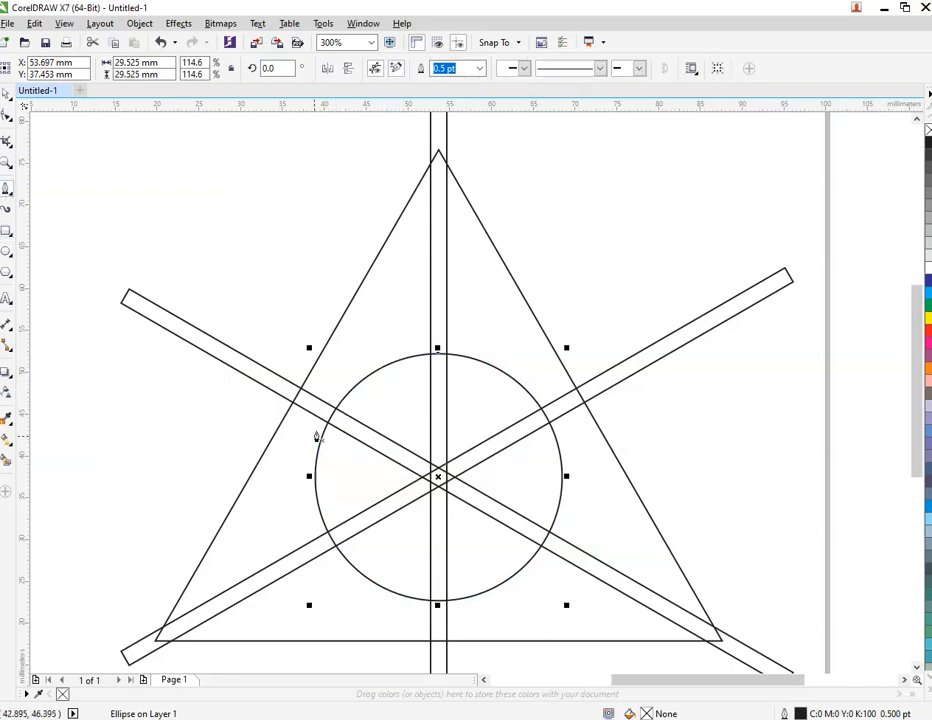
mouse_move(314, 476)
left_mouse_down()
mouse_move(520, 484)
mouse_move(566, 476)
left_mouse_up()
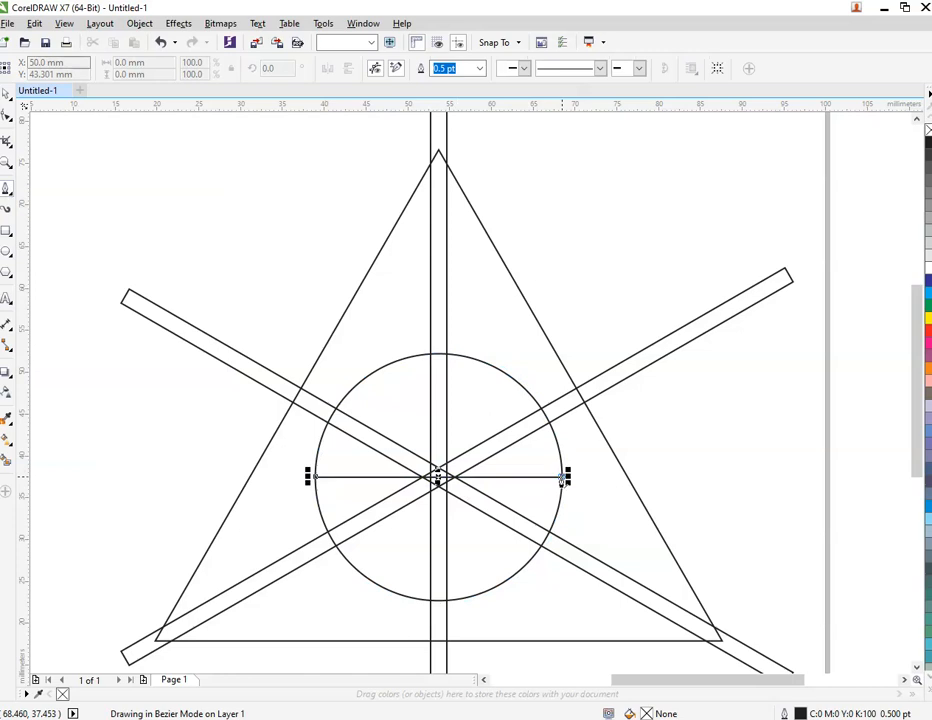
left_click(471, 478)
left_click(516, 474)
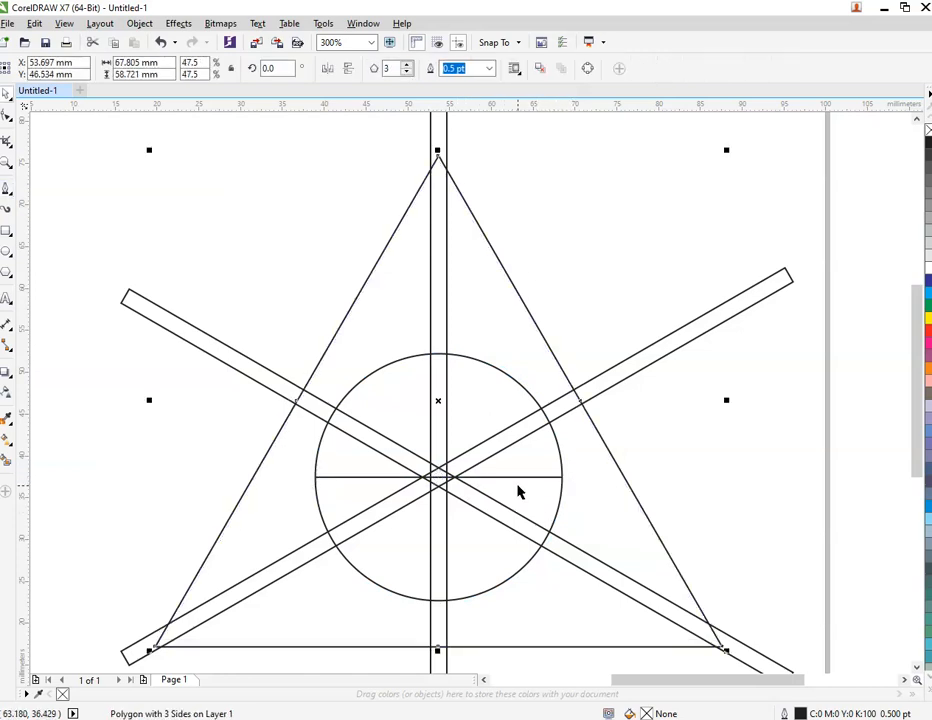
left_click(475, 484)
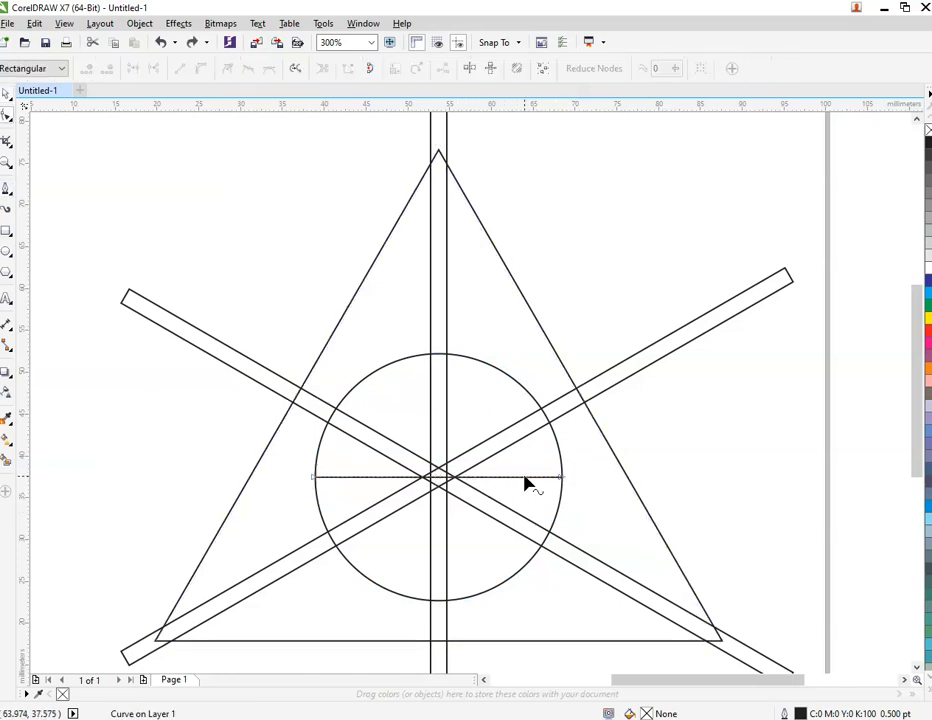
Step: Create two copies of the horizontal diameter line rotated about its center in 60° steps
left_click(437, 481)
left_click(437, 478)
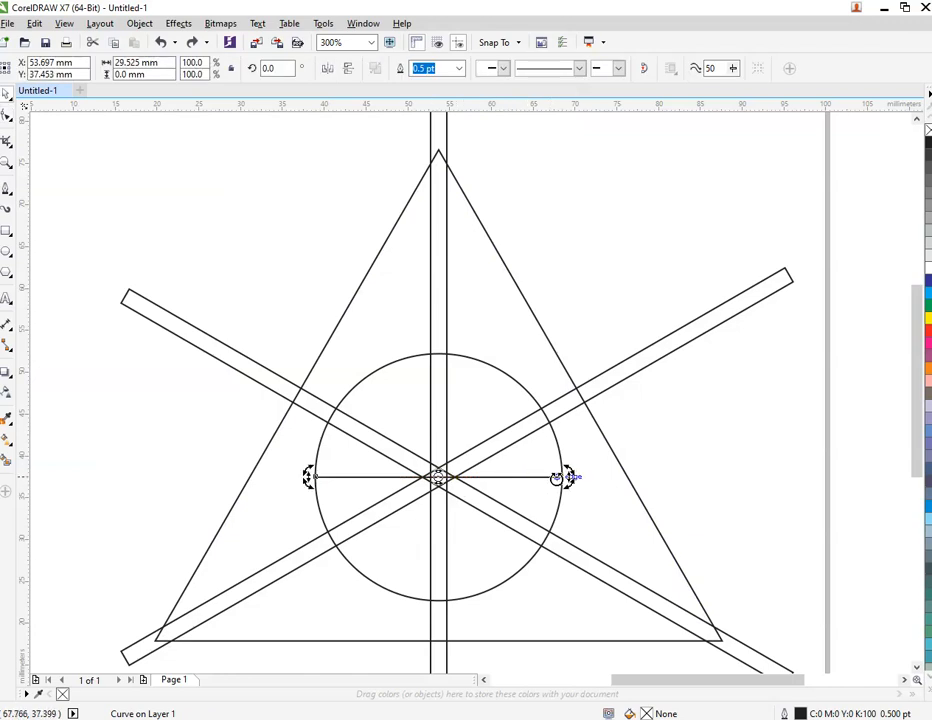
left_click_drag(569, 474, 535, 603)
key("ctrl+r")
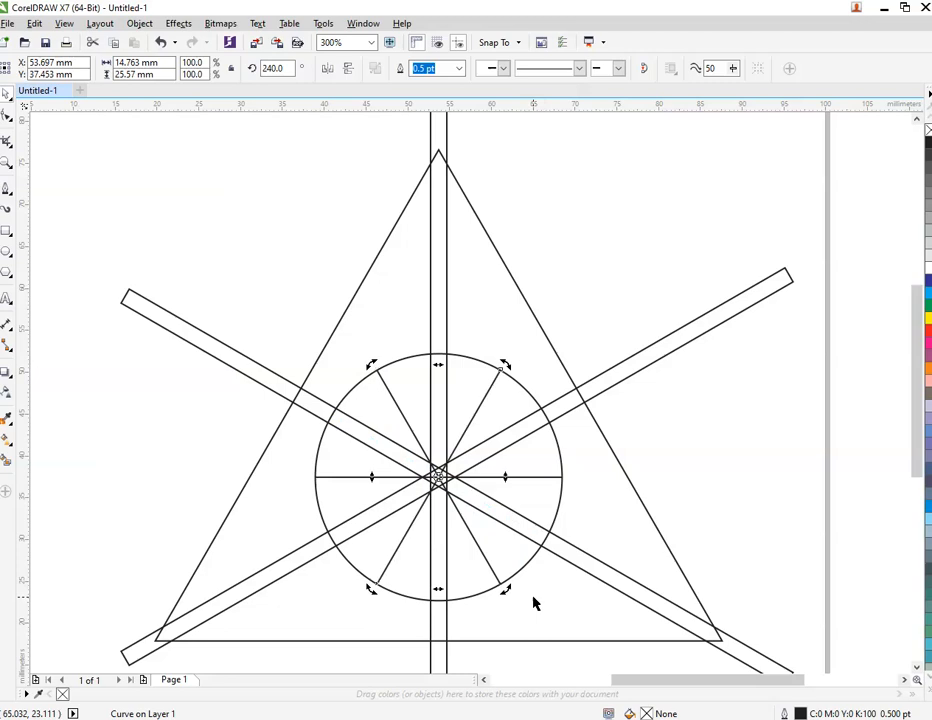
Step: Delete the circle around the three crossing diameter lines
left_click(701, 418)
left_click(472, 358)
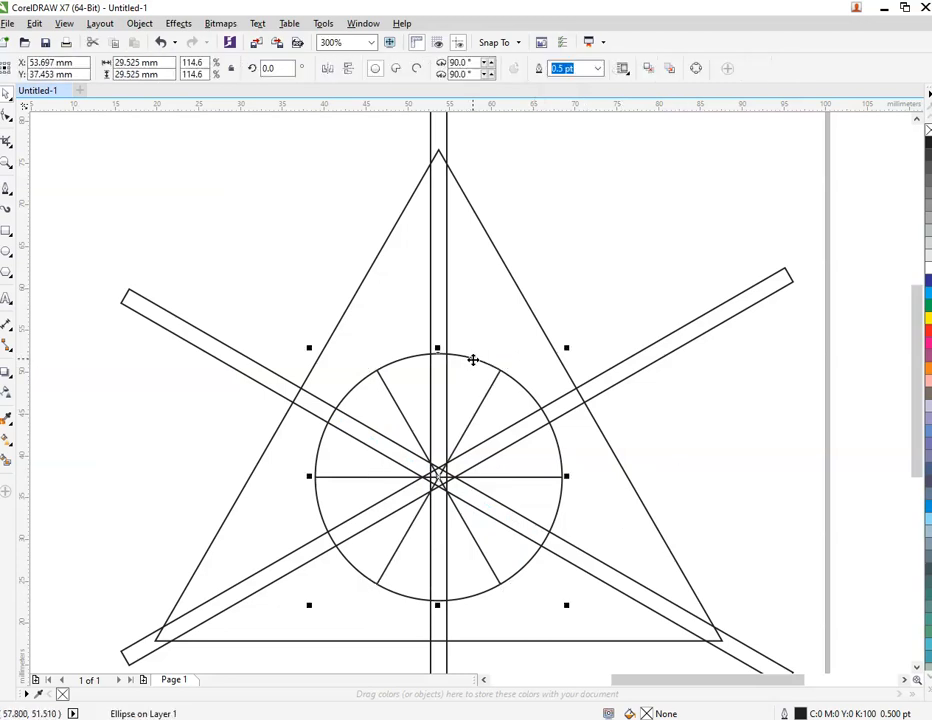
right_click(473, 360)
left_click(470, 501)
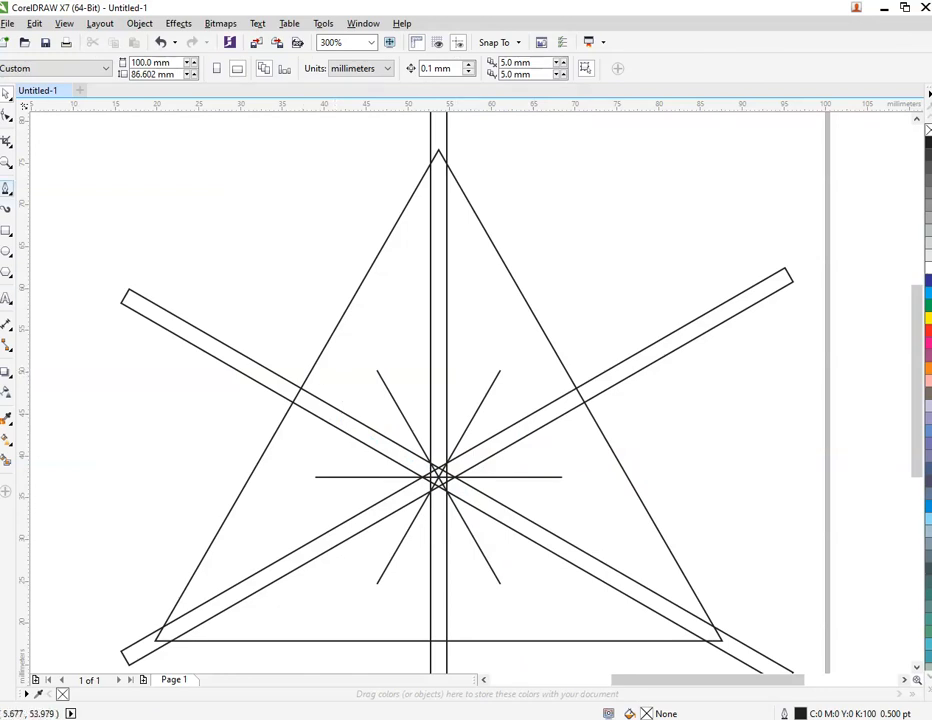
Step: Draw a Pen line from the upper-left bar's crossing with the triangle side via the upper-left spoke end to the vertical bar's crossing near the apex
left_click(8, 190)
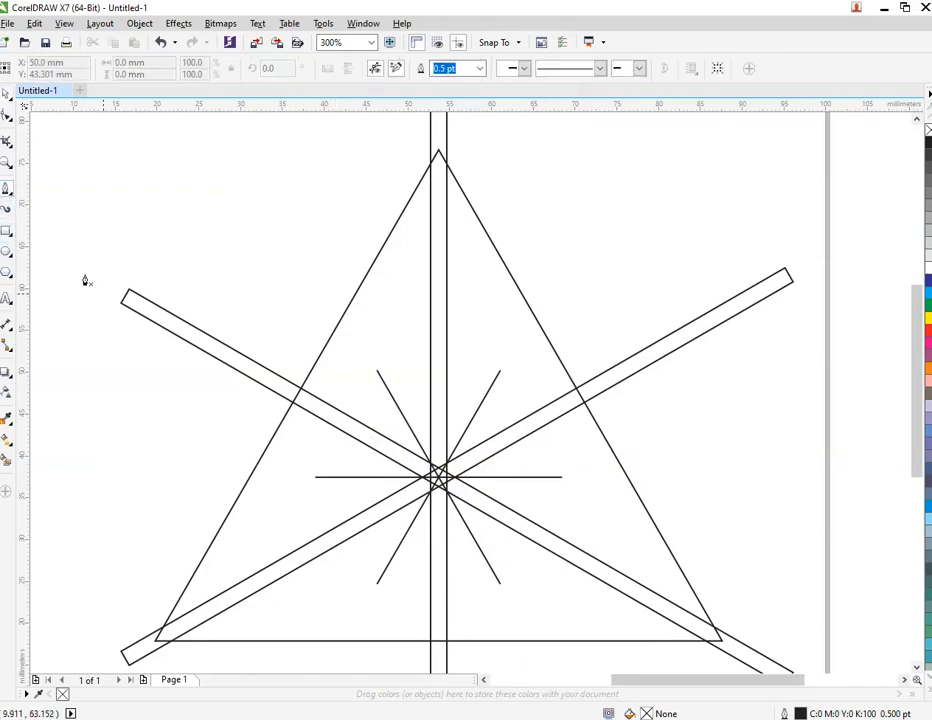
left_click(300, 390)
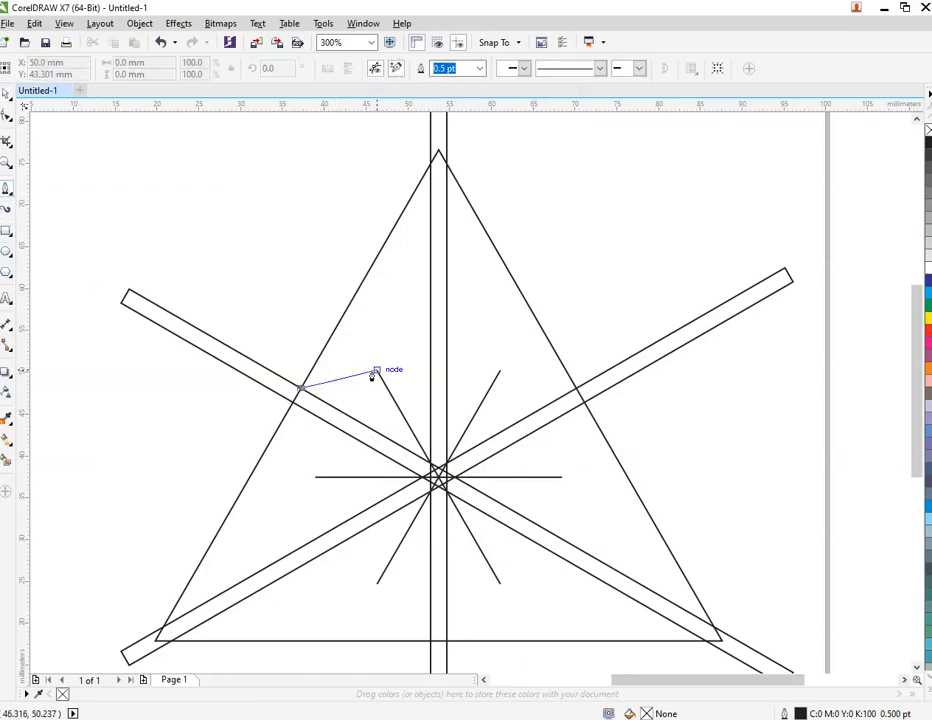
left_click(379, 369)
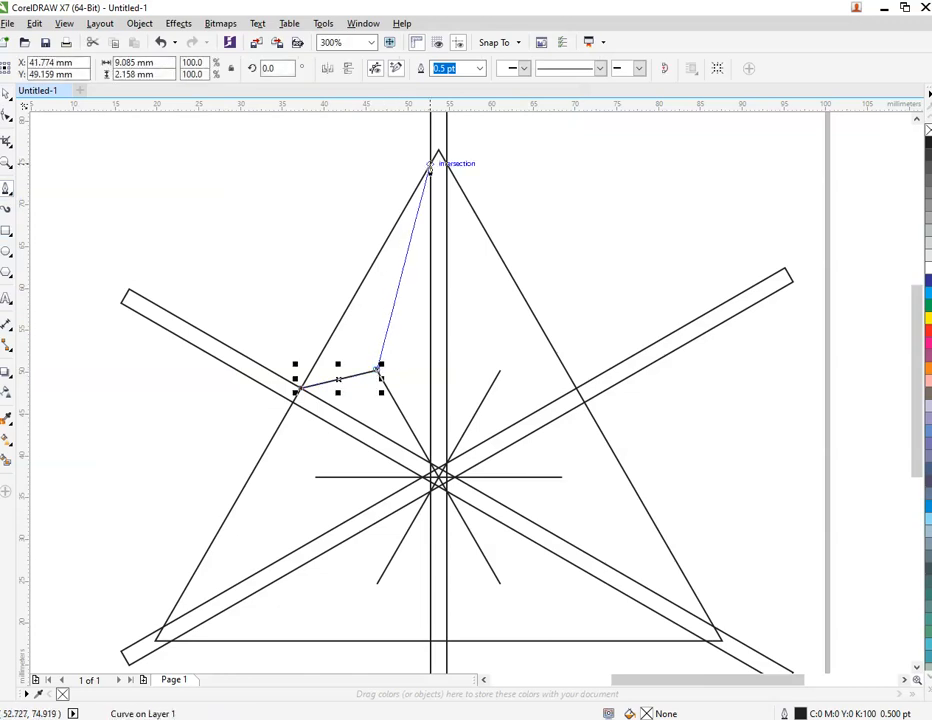
left_click(430, 165)
left_click(366, 275)
left_click(300, 390)
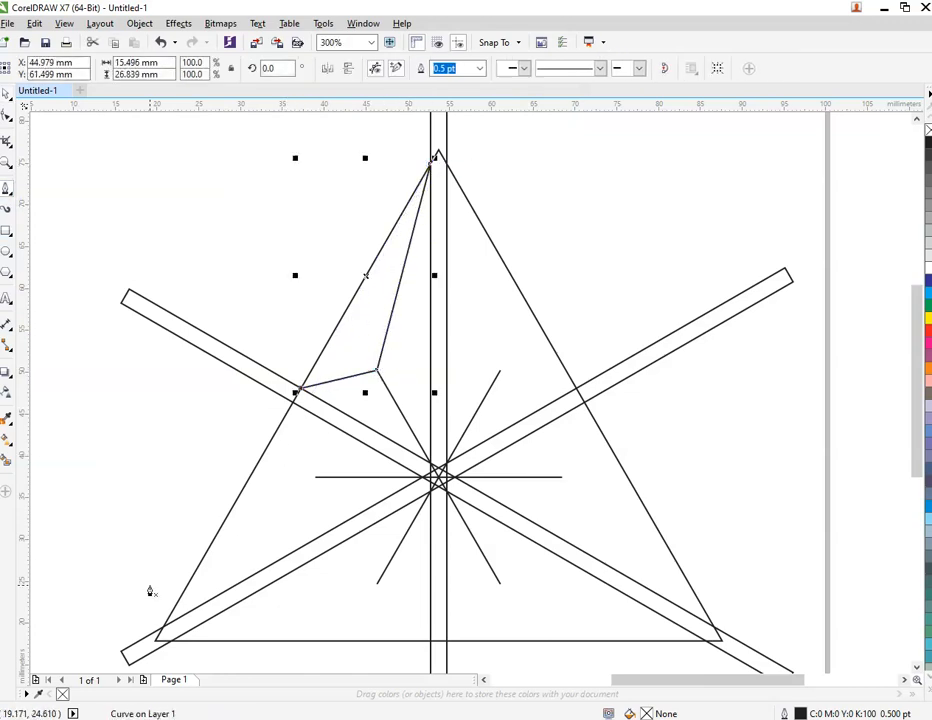
Step: Connect the left and lower-left spoke ends with two-segment Pen lines to the neighbouring intersections of the bars and the triangle
left_click(298, 392)
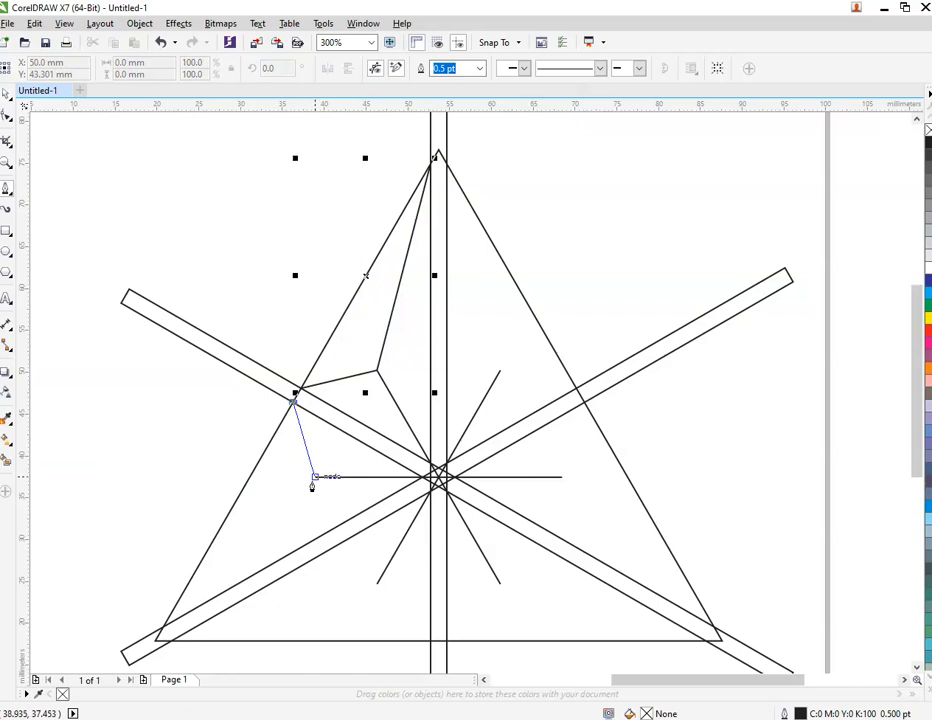
left_click(314, 478)
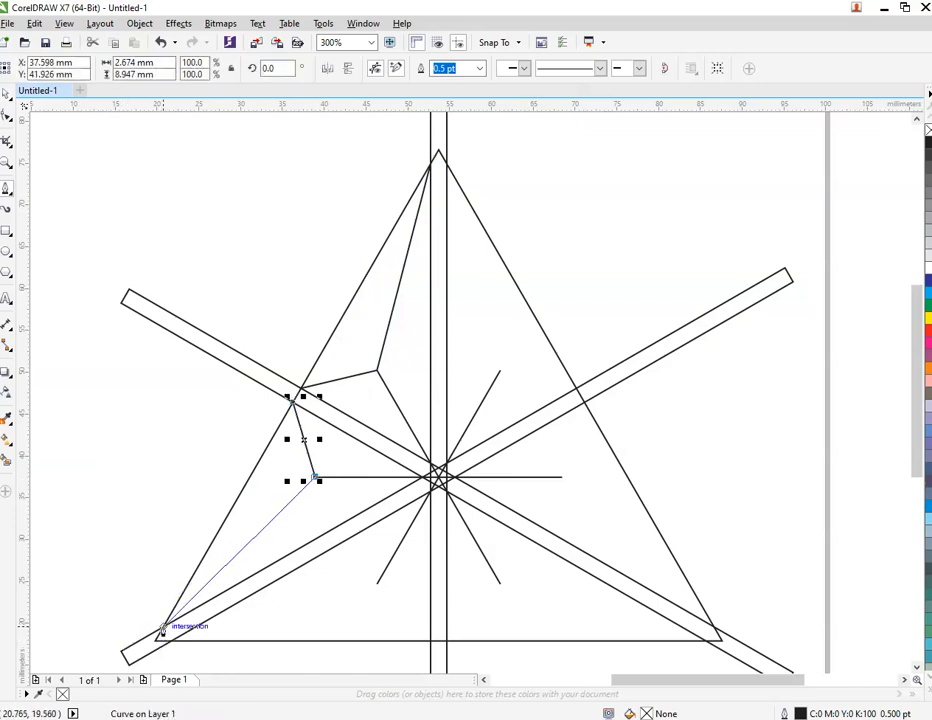
double_click(162, 628)
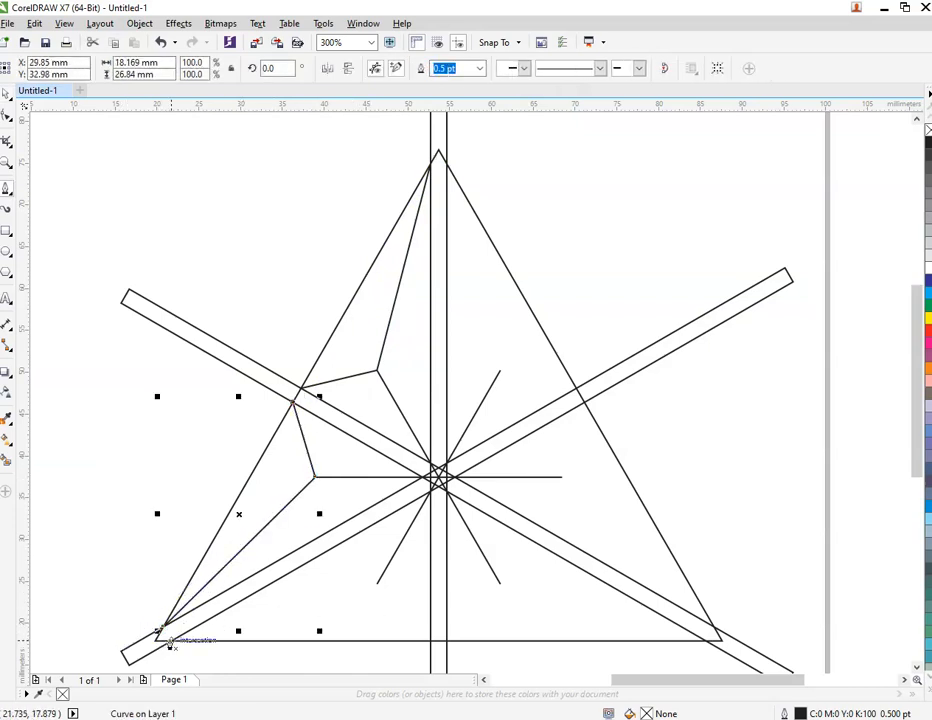
left_click(170, 640)
left_click(378, 586)
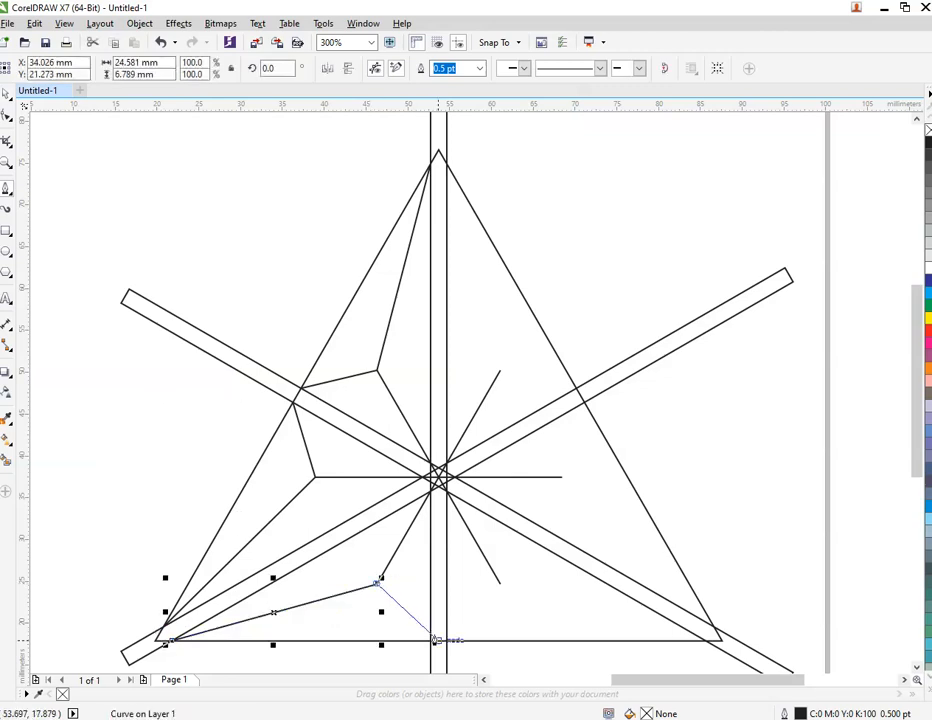
double_click(431, 642)
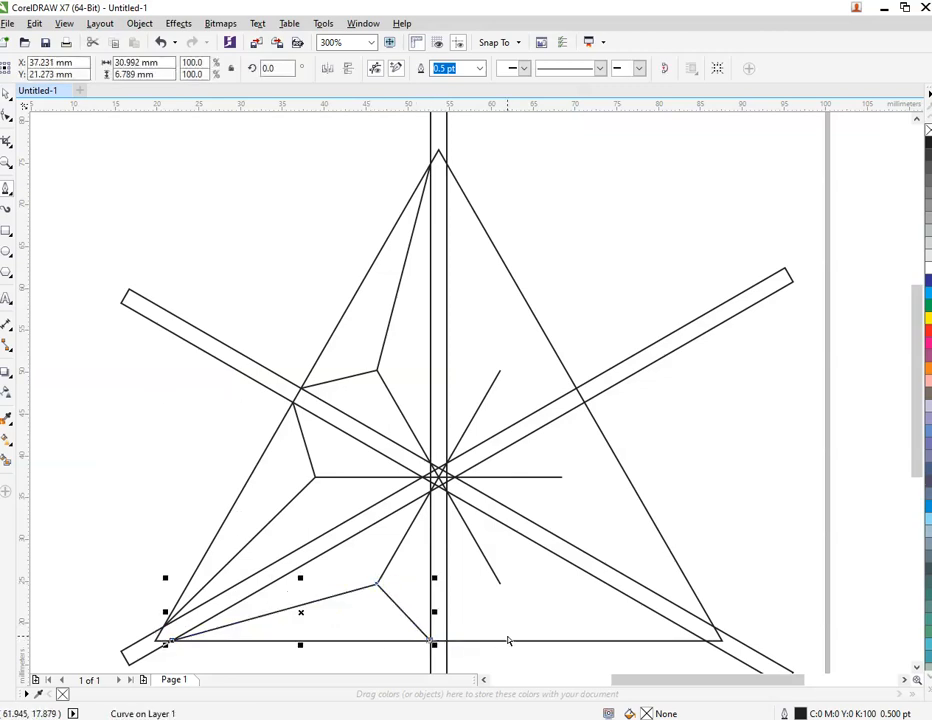
Step: Connect the lower-right and right spoke ends with two-segment Pen lines to the neighbouring intersections of the bars and the triangle
left_click(441, 642)
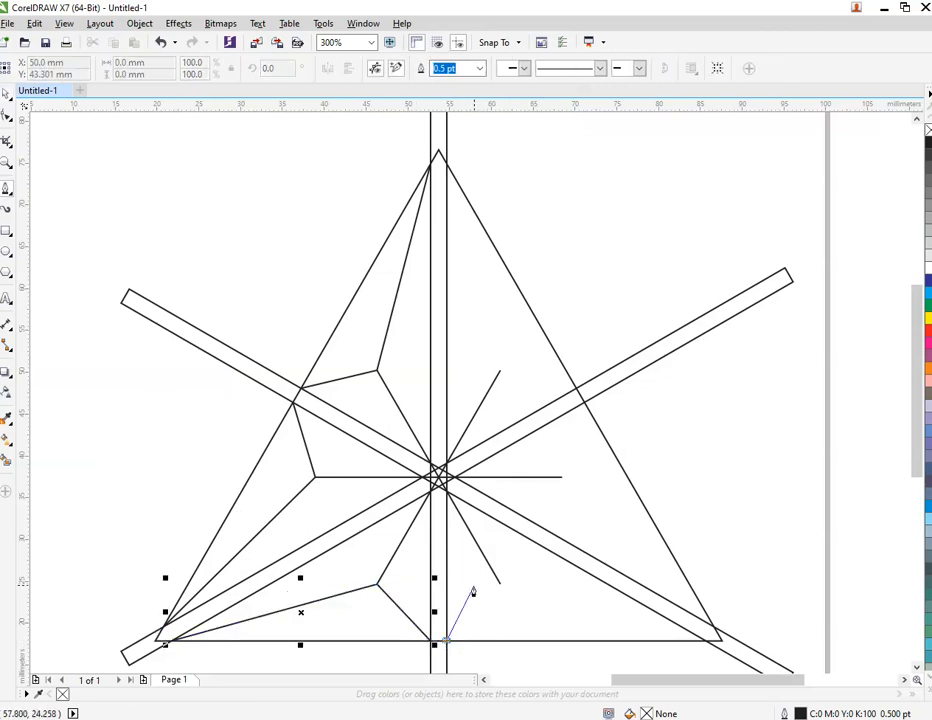
left_click(499, 581)
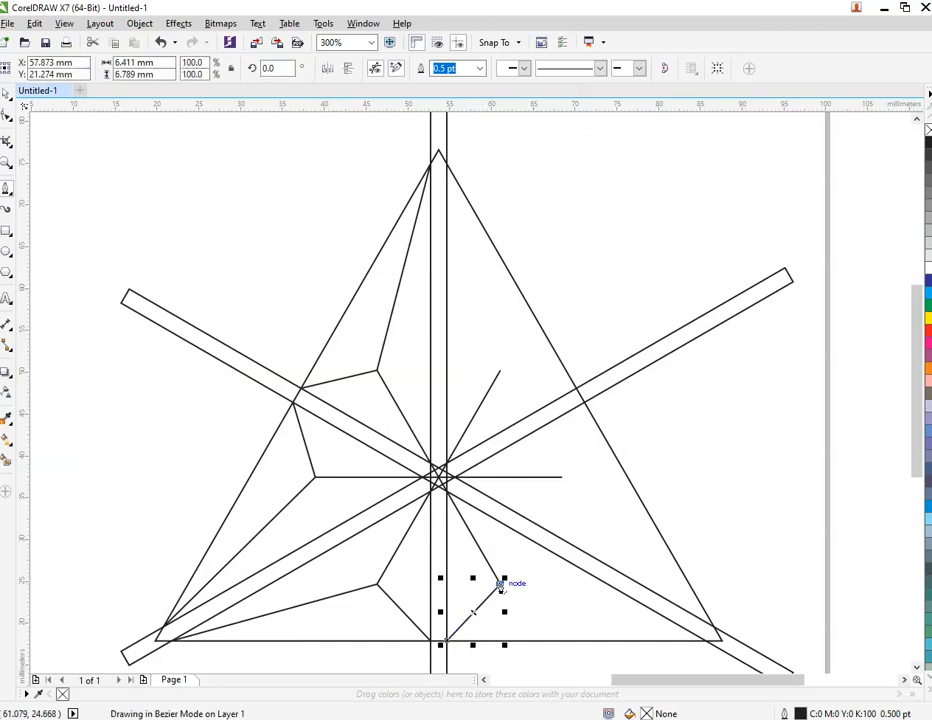
double_click(706, 641)
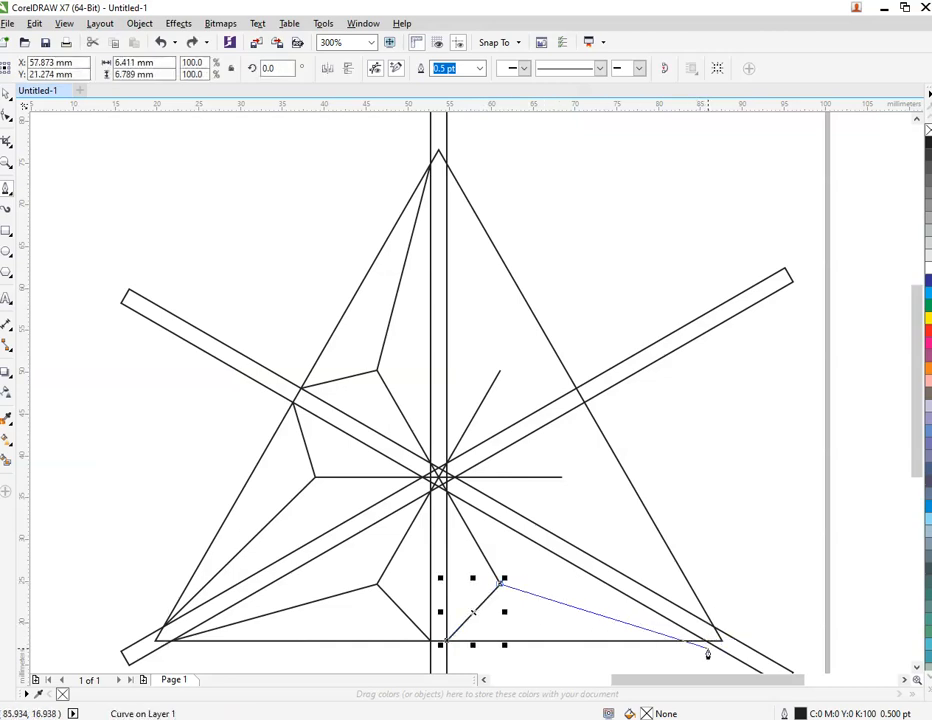
scroll(707, 653, "up", 3)
left_click(690, 589)
scroll(690, 589, "down", 3)
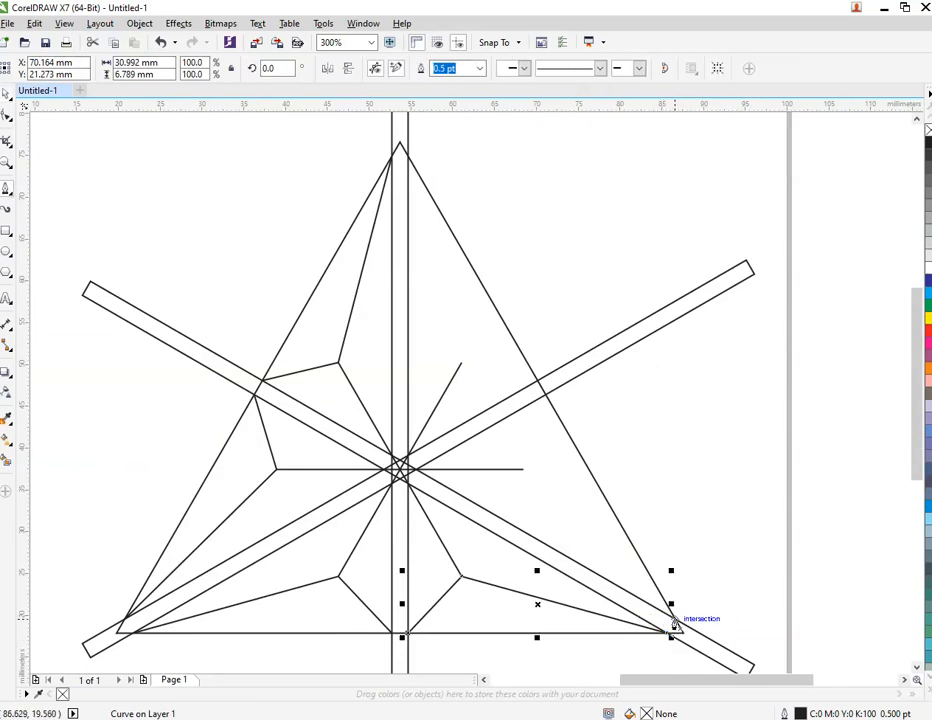
left_click(675, 625)
left_click(521, 468)
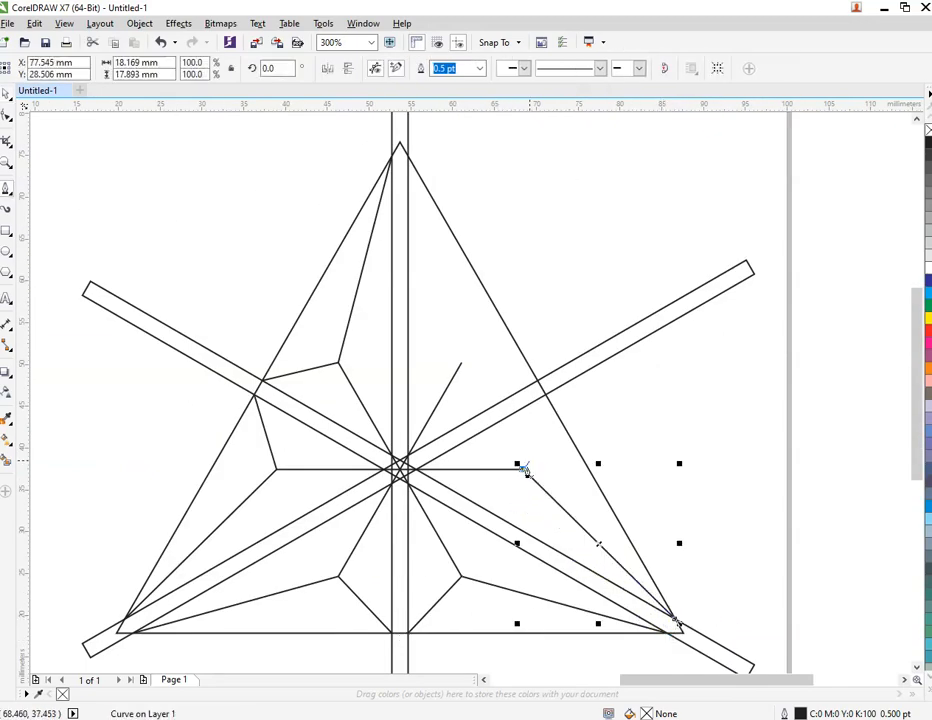
left_click(545, 391)
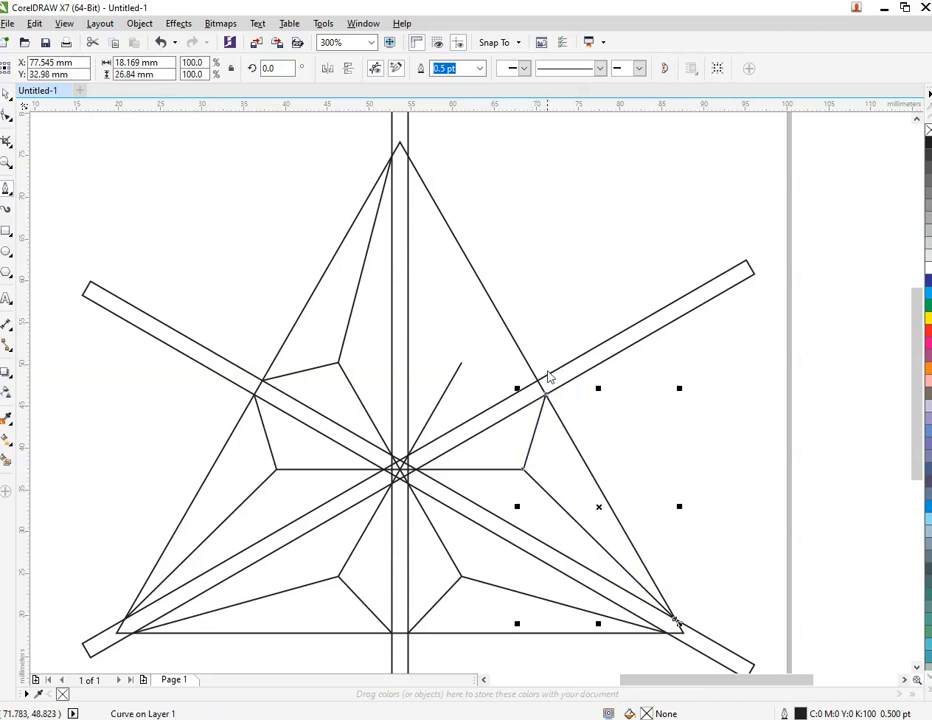
Step: Draw a Pen line from the upper-right bar's crossing with the triangle side via the upper-right spoke end to the vertical bar's crossing near the apex
left_click(541, 383)
left_click(456, 360)
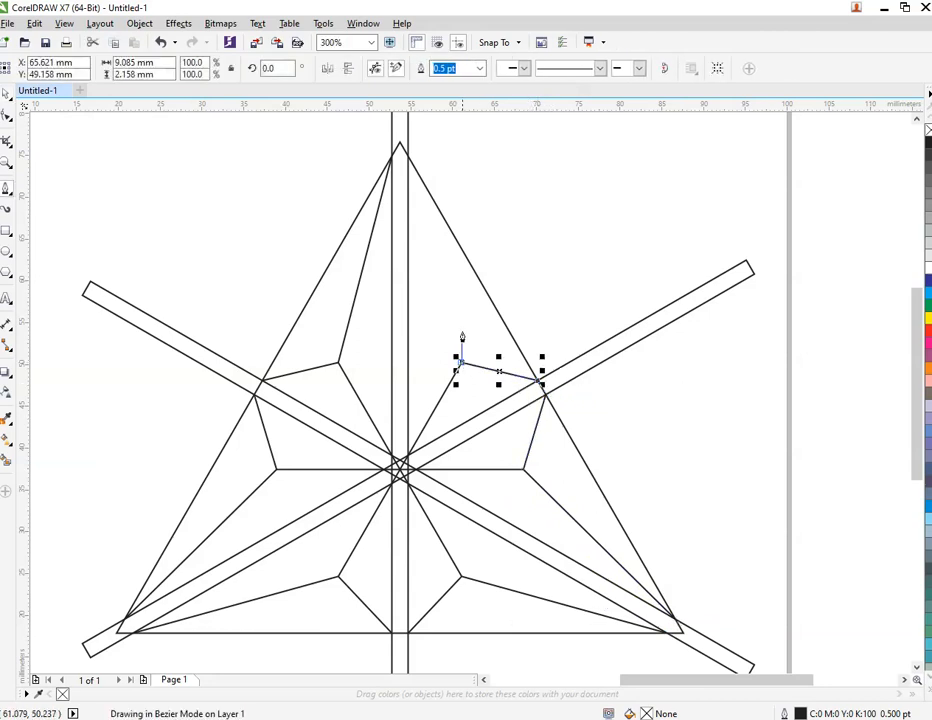
double_click(409, 160)
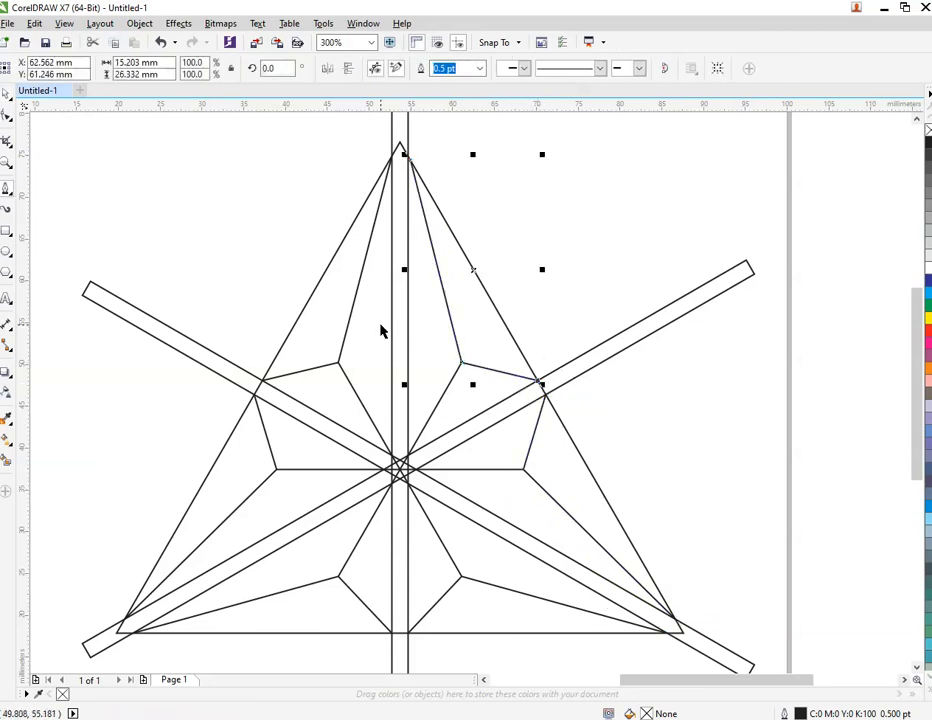
key("ctrl+z")
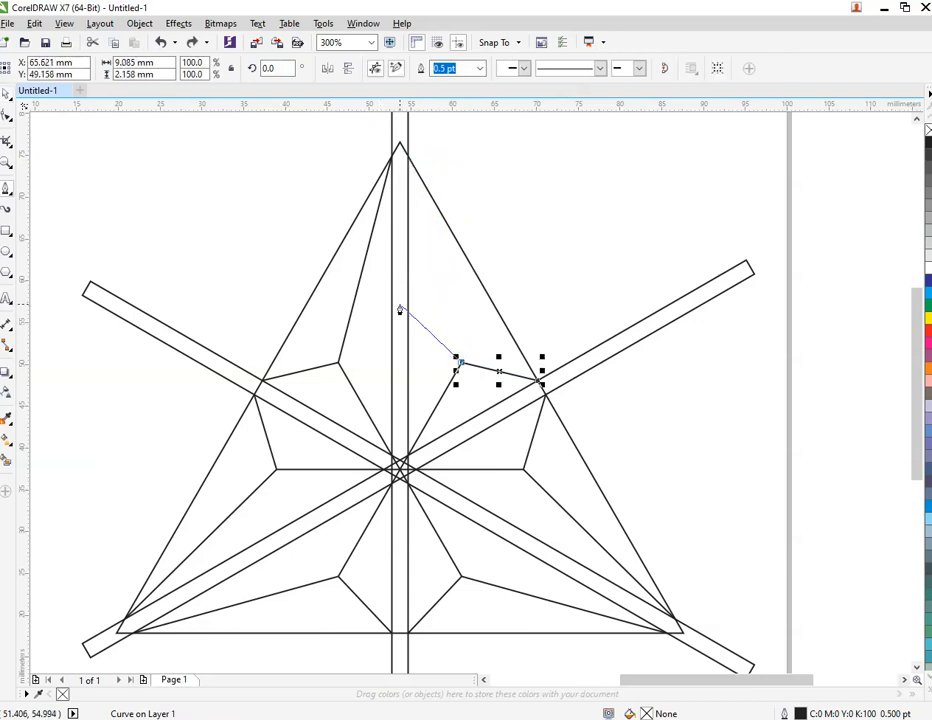
double_click(409, 160)
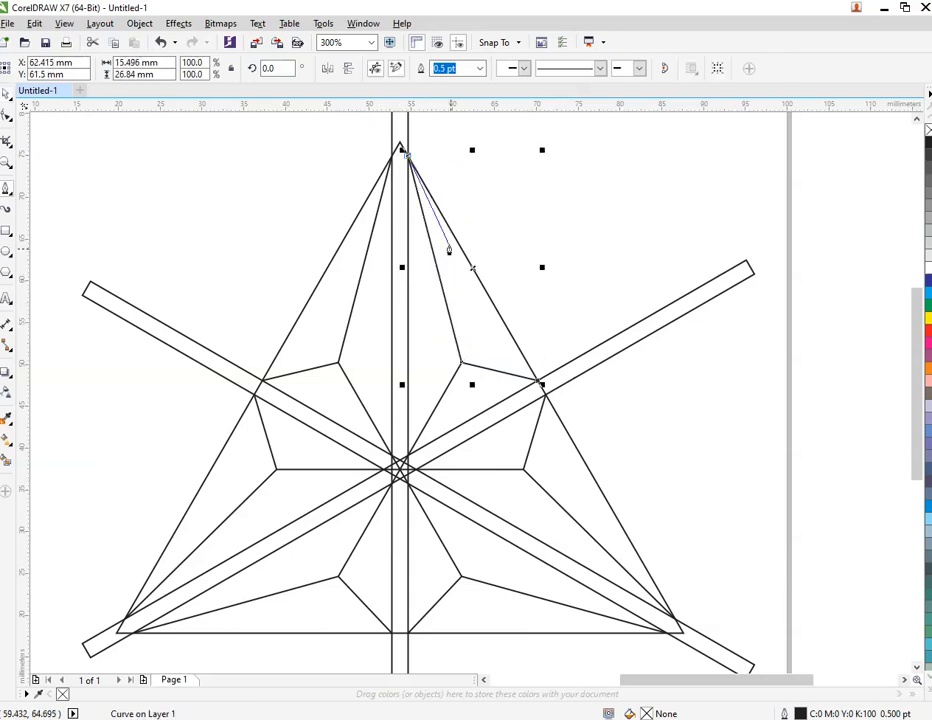
left_click(578, 223)
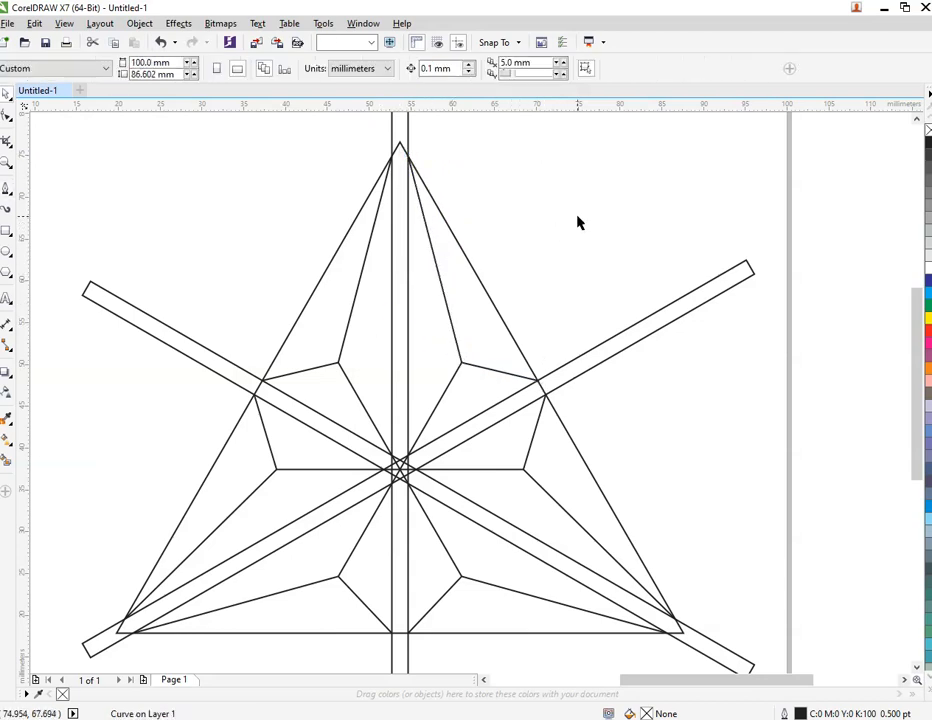
Step: Fill the nine facets left of the vertical bar using Smart Fill with the blue-gray color C40 M20 Y0 K40 and a 0.5 pt outline
left_click(6, 466)
left_click(296, 336)
left_click(329, 385)
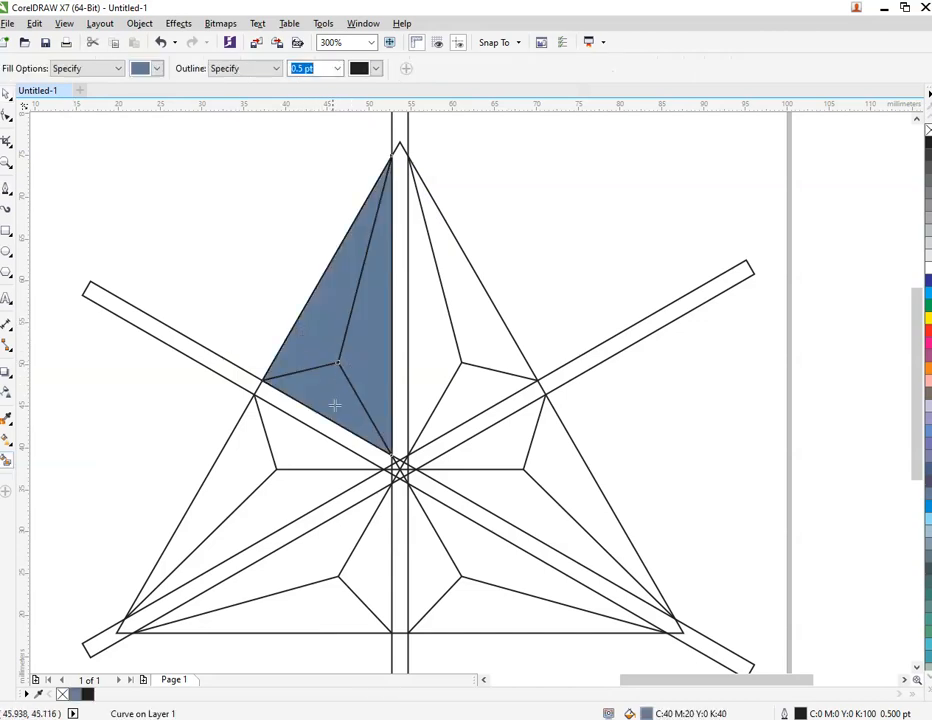
left_click(317, 456)
left_click(294, 490)
left_click(254, 463)
left_click(320, 578)
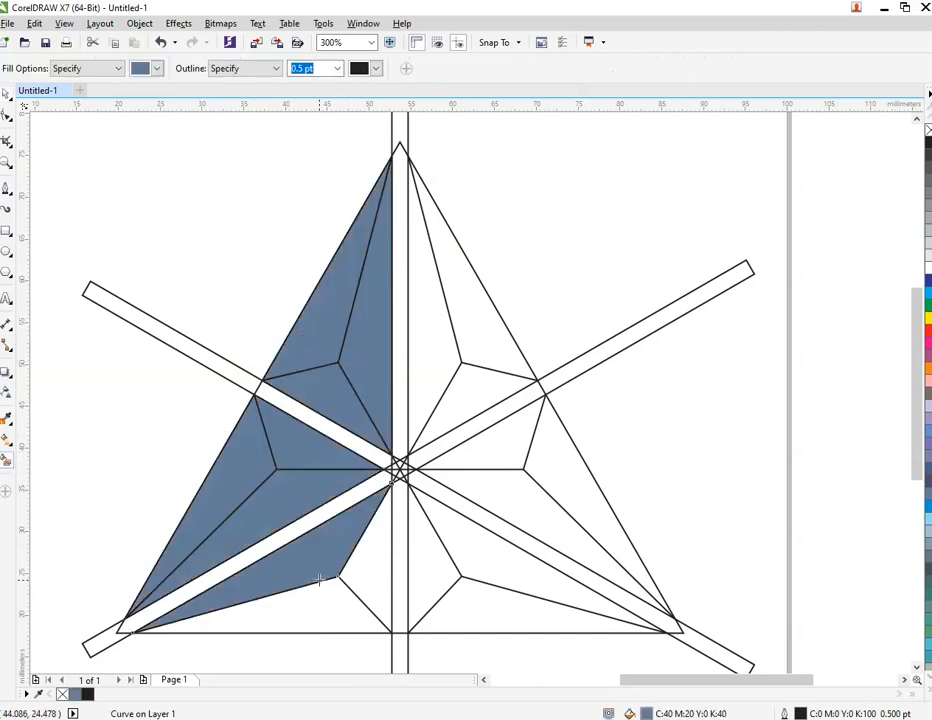
left_click(364, 622)
left_click(378, 598)
Step: Fill the nine facets right of the vertical bar using Smart Fill with the same blue-gray color and outline
left_click(453, 568)
left_click(478, 595)
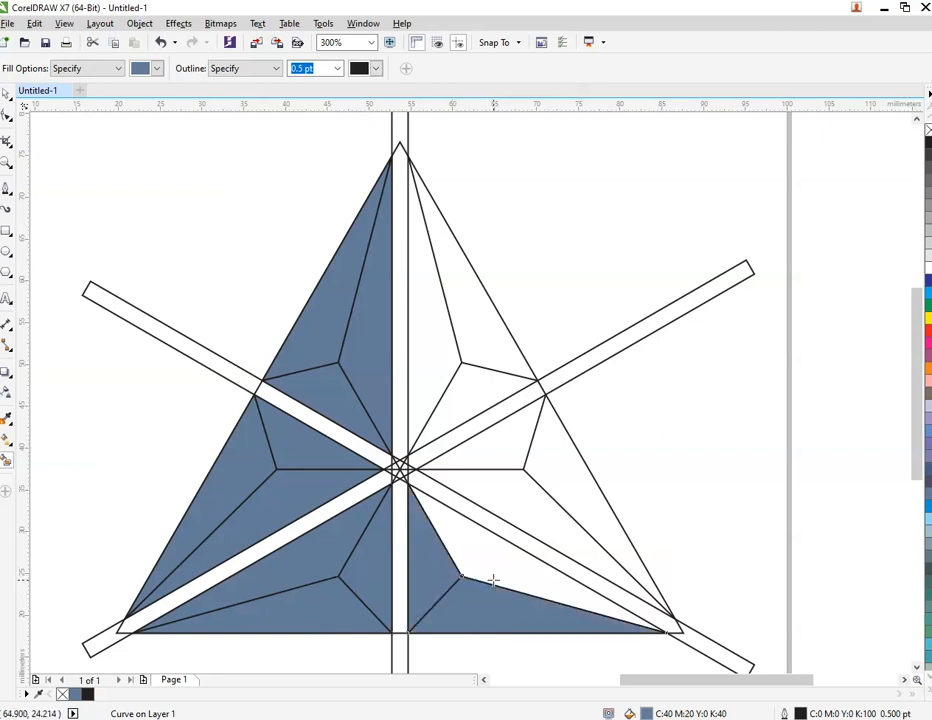
left_click(493, 580)
left_click(537, 501)
left_click(545, 460)
left_click(498, 445)
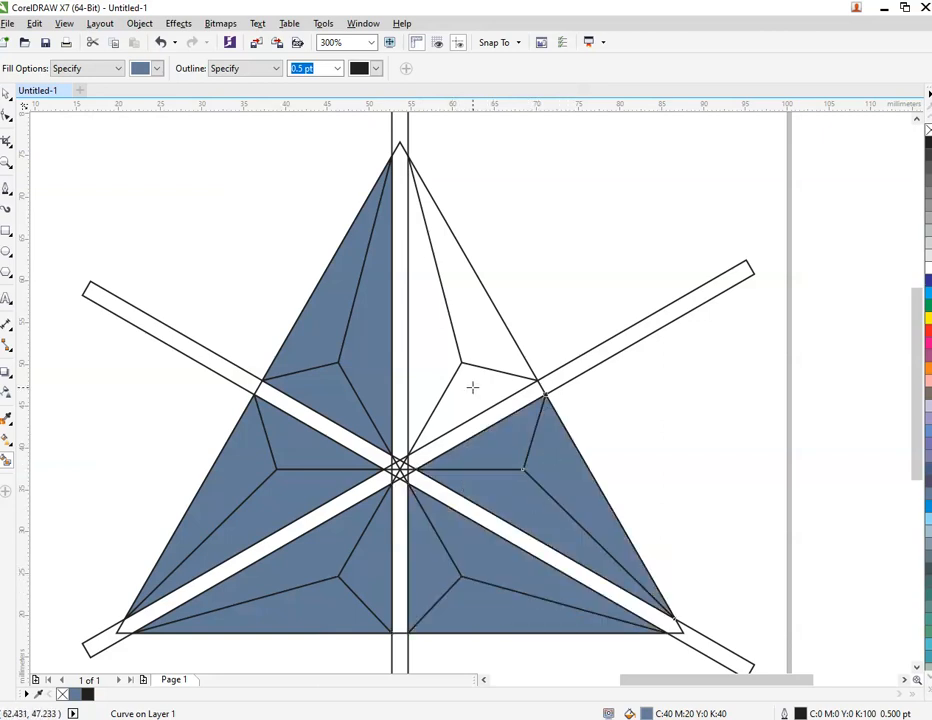
left_click(472, 387)
left_click(474, 337)
left_click(449, 347)
key("space")
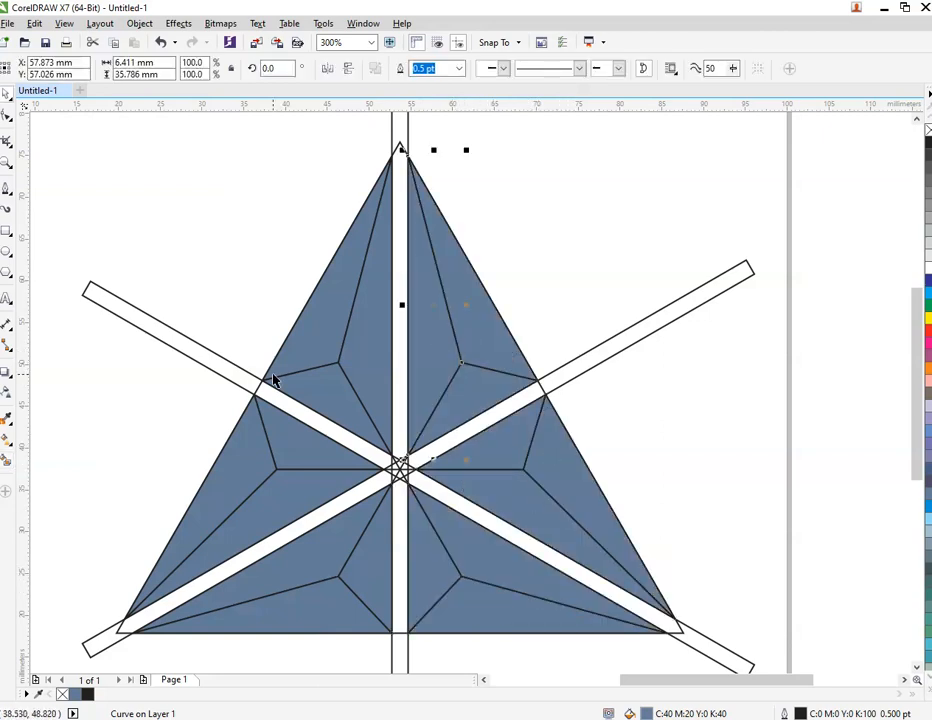
Step: Move the filled facets of the upper two sections and the two lower-right sections off the page to its right, using the same offset
scroll(275, 380, "down", 2)
left_click(275, 236)
left_click_drag(235, 222, 405, 437)
left_click_drag(377, 385, 763, 387)
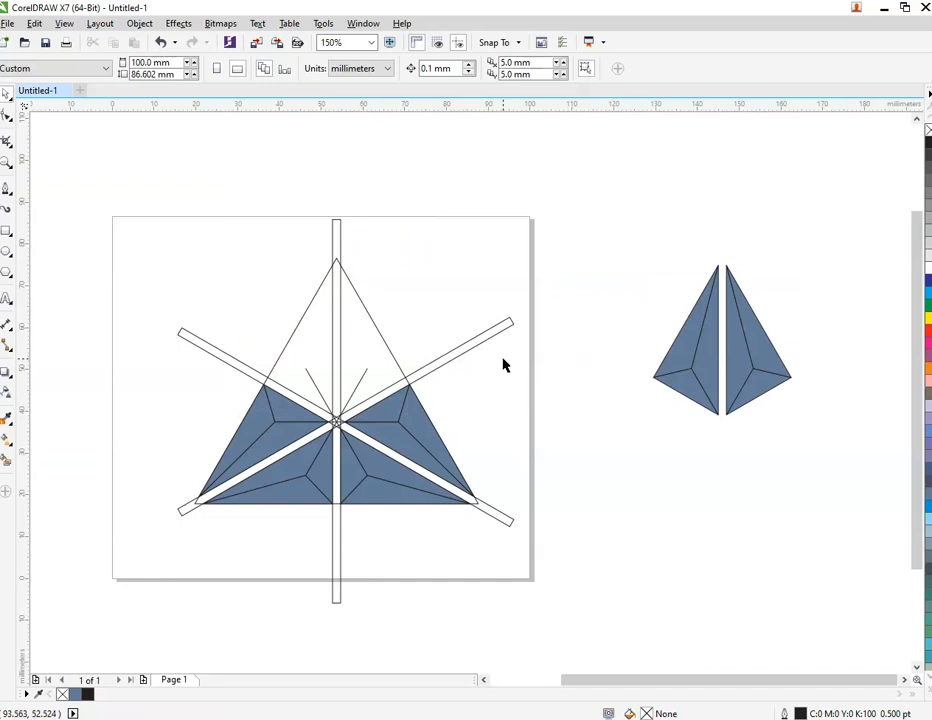
left_click_drag(503, 360, 338, 577)
key("ctrl+r")
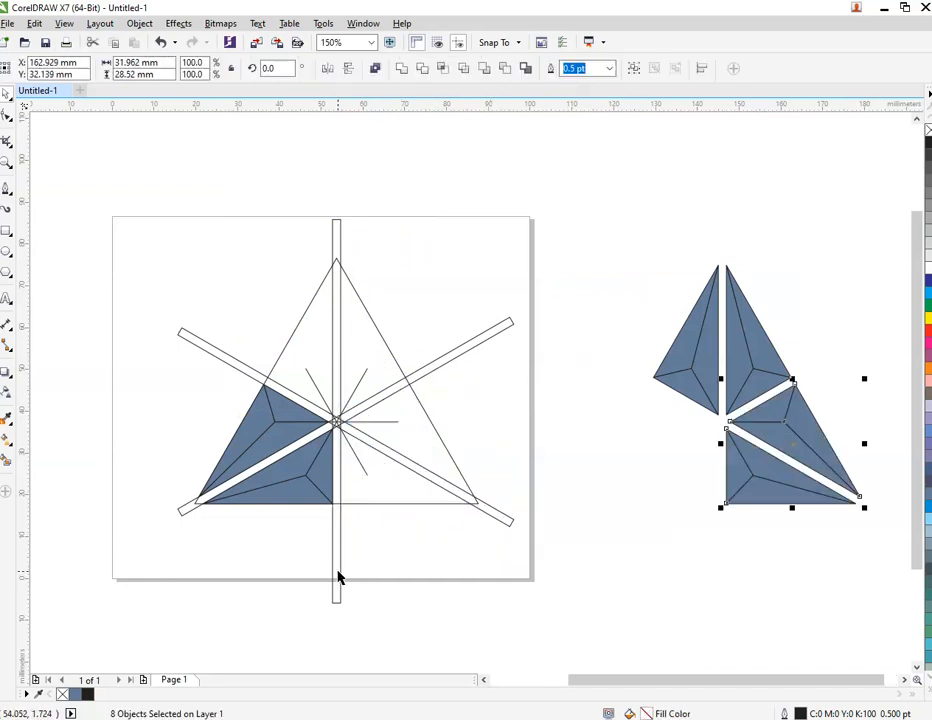
Step: Move the filled facets of the two lower-left sections off the page using the same offset as the other sections
left_click(545, 552)
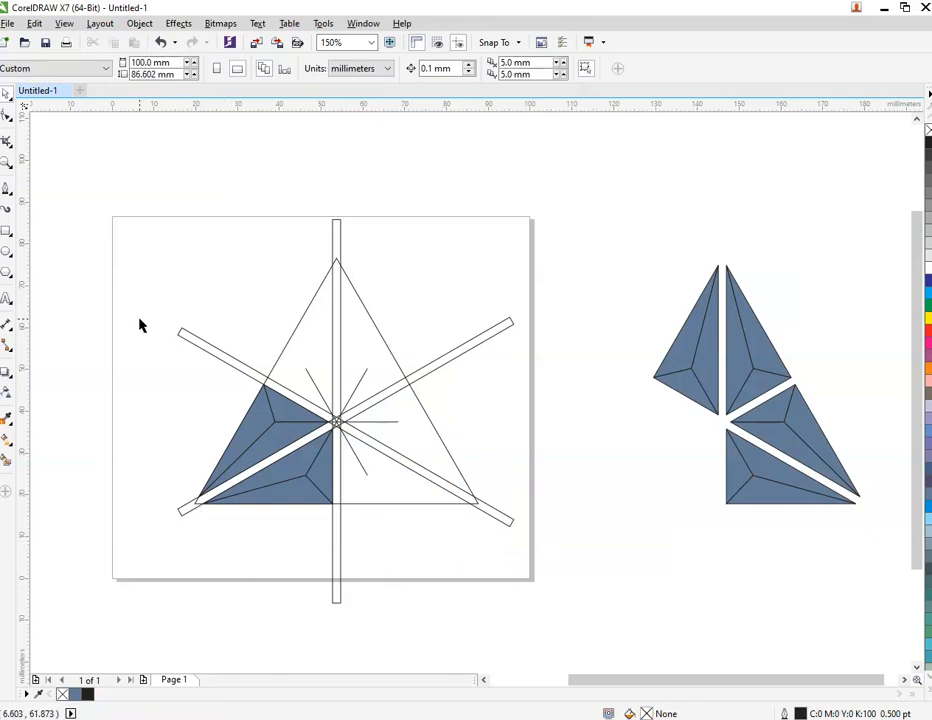
left_click_drag(140, 300, 337, 545)
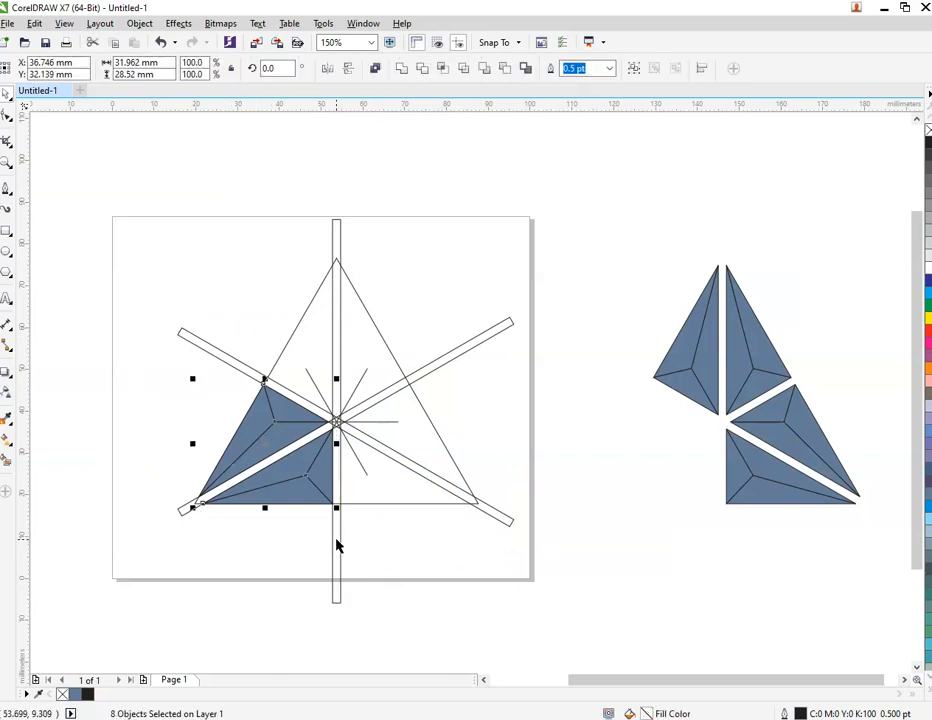
key("ctrl+r")
left_click(495, 538)
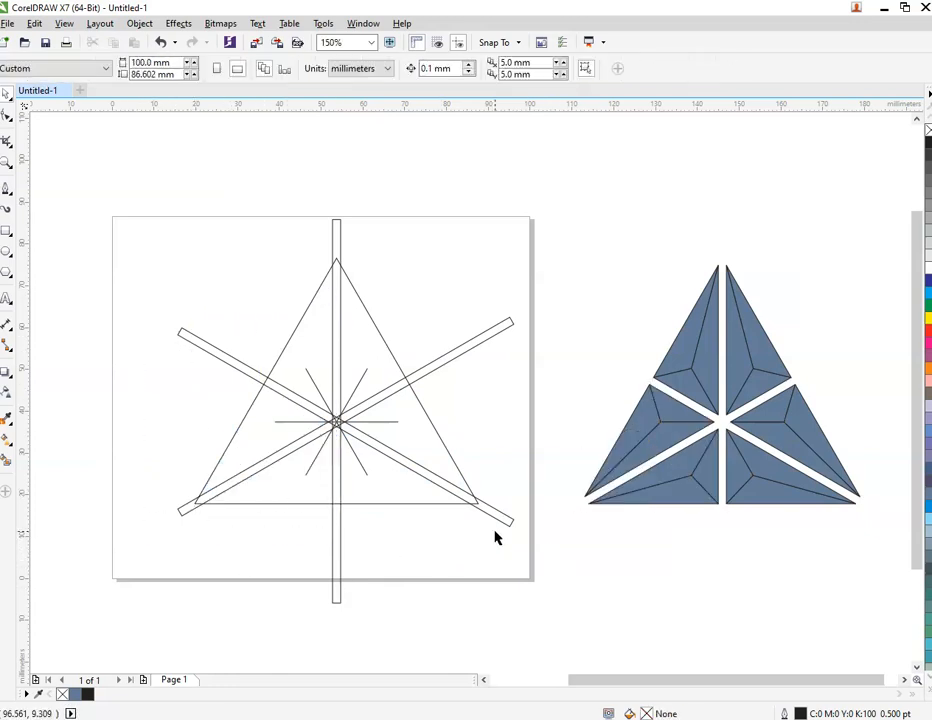
Step: Delete the construction bars, triangle outline and spoke lines remaining on the page
mouse_move(89, 147)
left_mouse_down()
mouse_move(252, 356)
mouse_move(560, 610)
left_mouse_up()
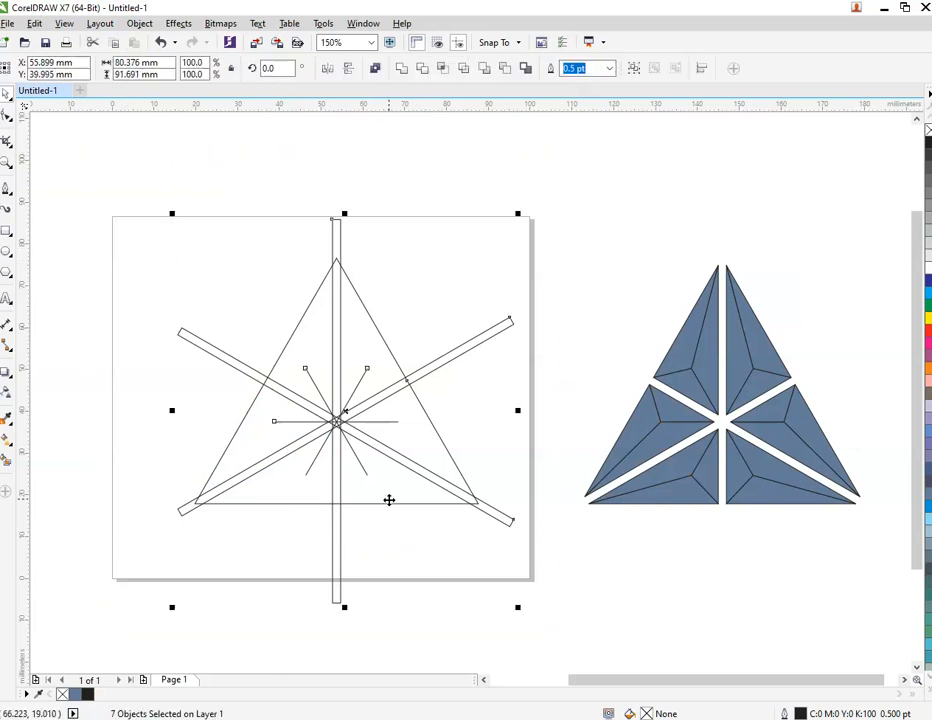
right_click(389, 499)
left_click(487, 312)
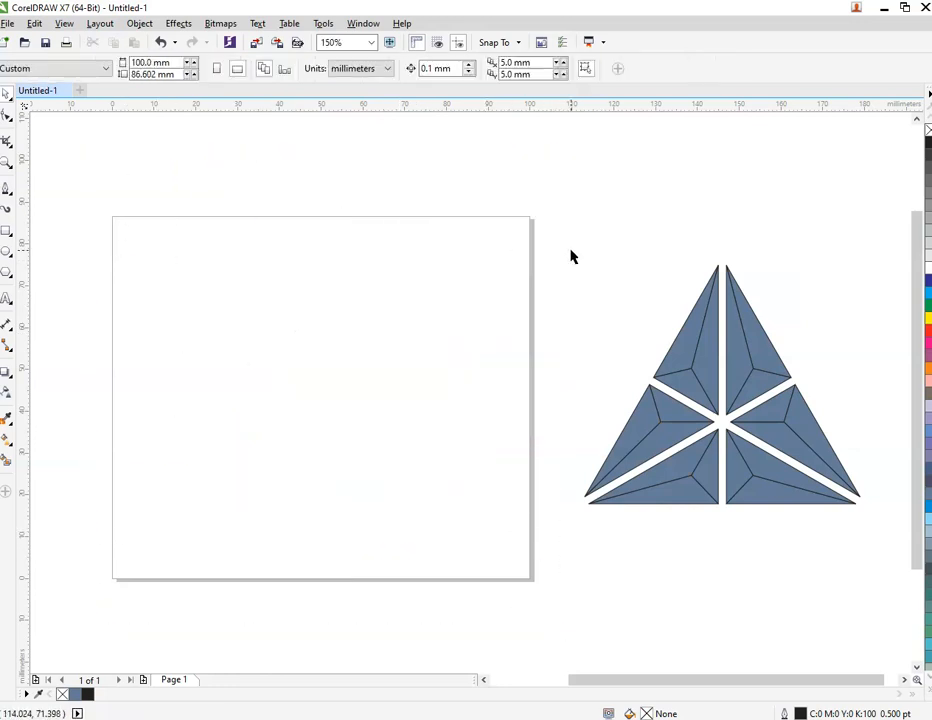
Step: Move the complete set of filled facets back onto the page, keeping it horizontally near the page center
left_click_drag(485, 189, 880, 552)
left_click_drag(768, 483, 339, 487)
left_click(304, 548)
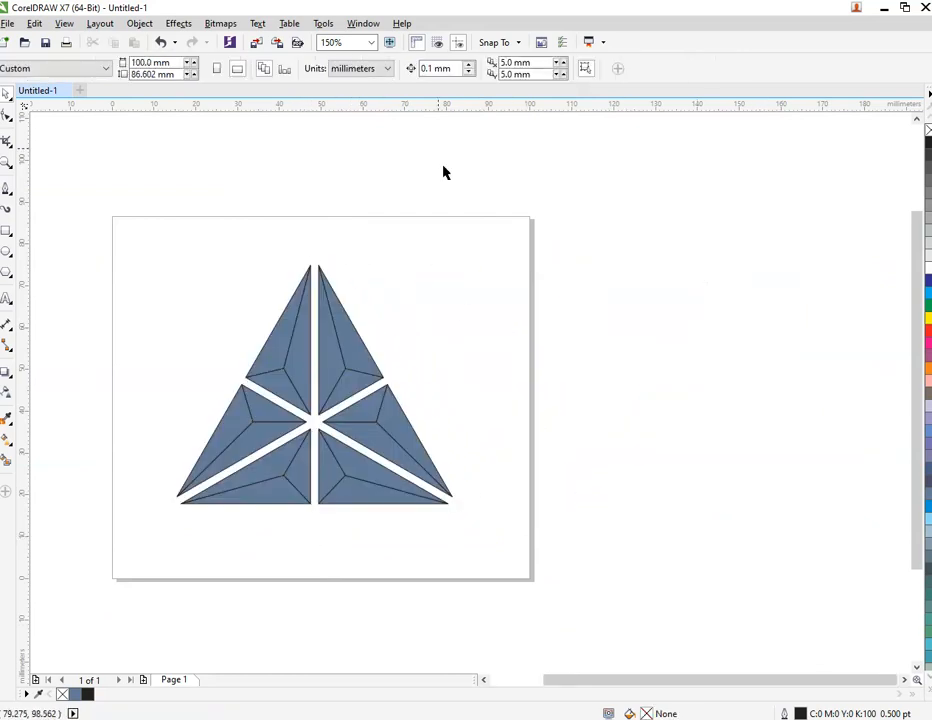
Step: Show an additional RGB color palette, dock it horizontally beneath the document palette, and set the palette display to two rows
left_click(363, 23)
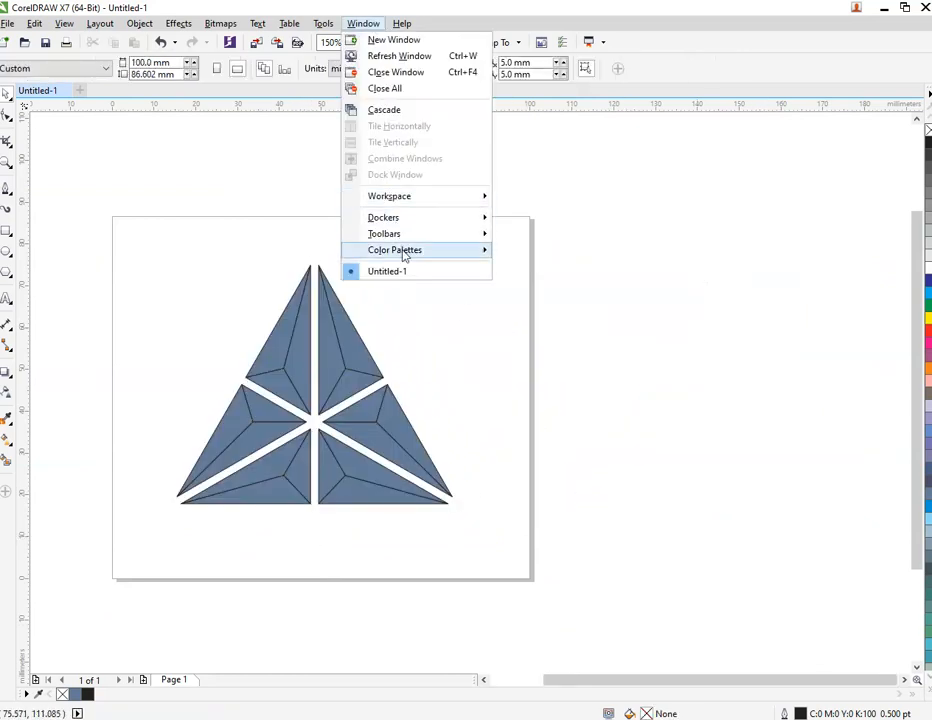
mouse_move(404, 257)
left_click(593, 358)
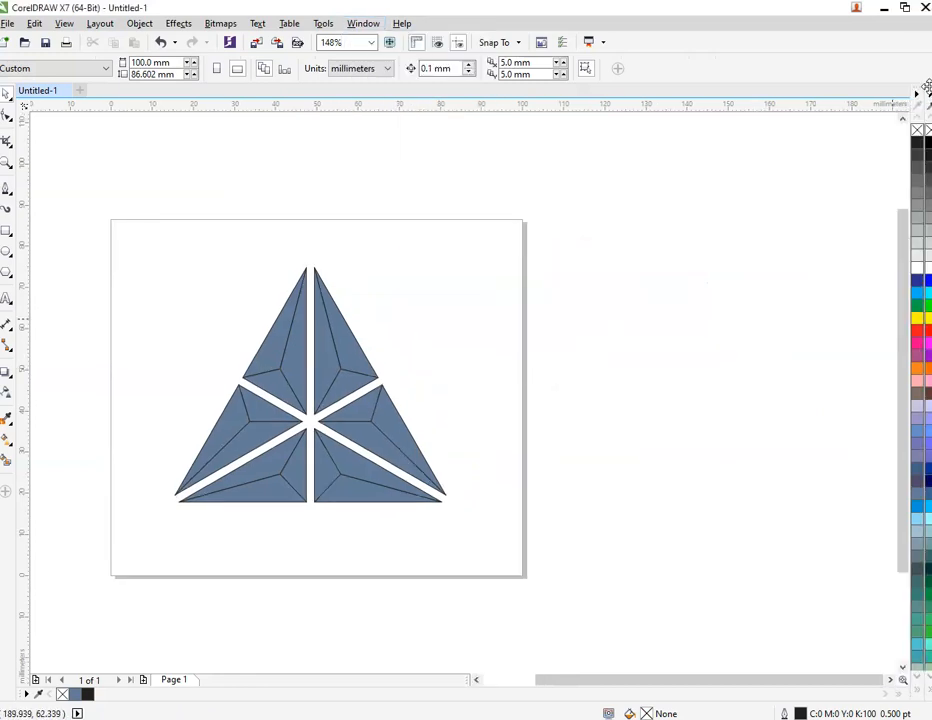
left_click_drag(926, 88, 24, 705)
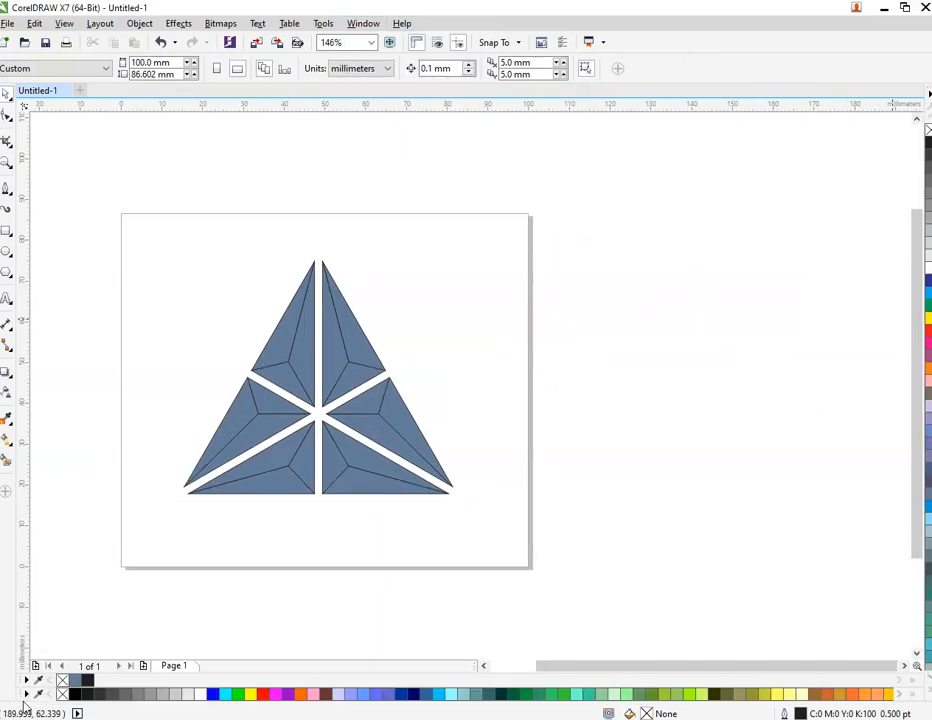
left_click(27, 693)
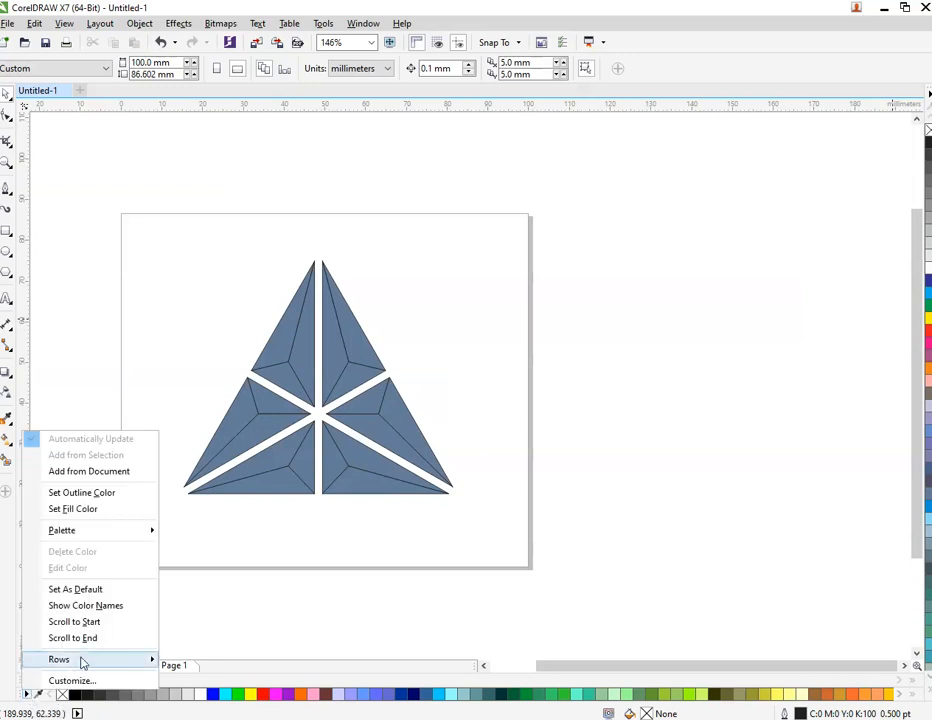
mouse_move(82, 660)
left_click(199, 692)
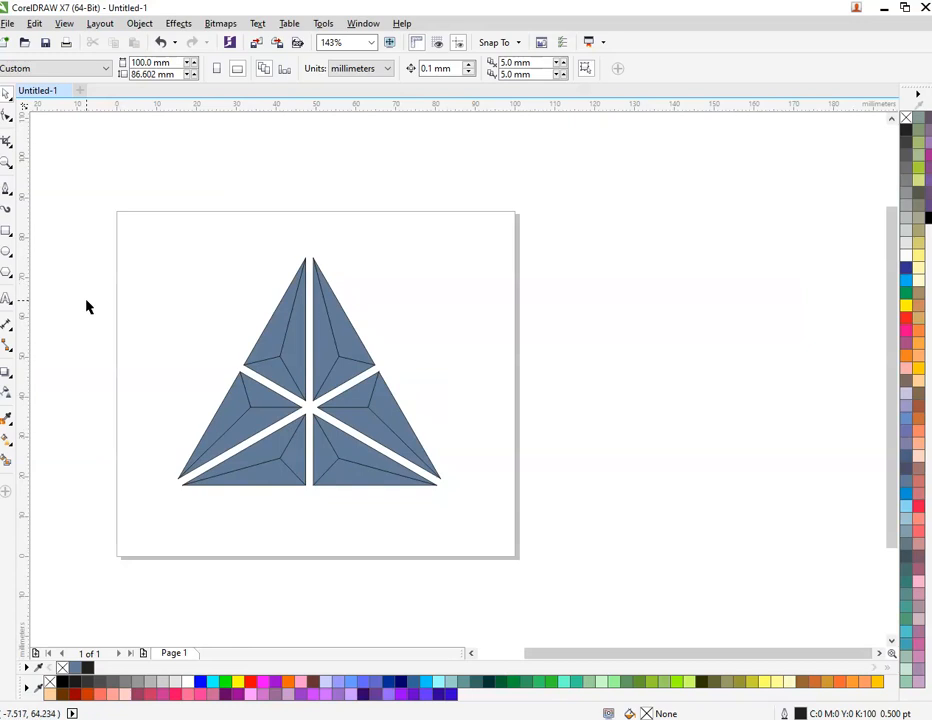
Step: Fill the outer facets along the triangle's right side, in the upper-right and middle-right sections, with light gray #E6E6E6
key("F4")
left_click(537, 316)
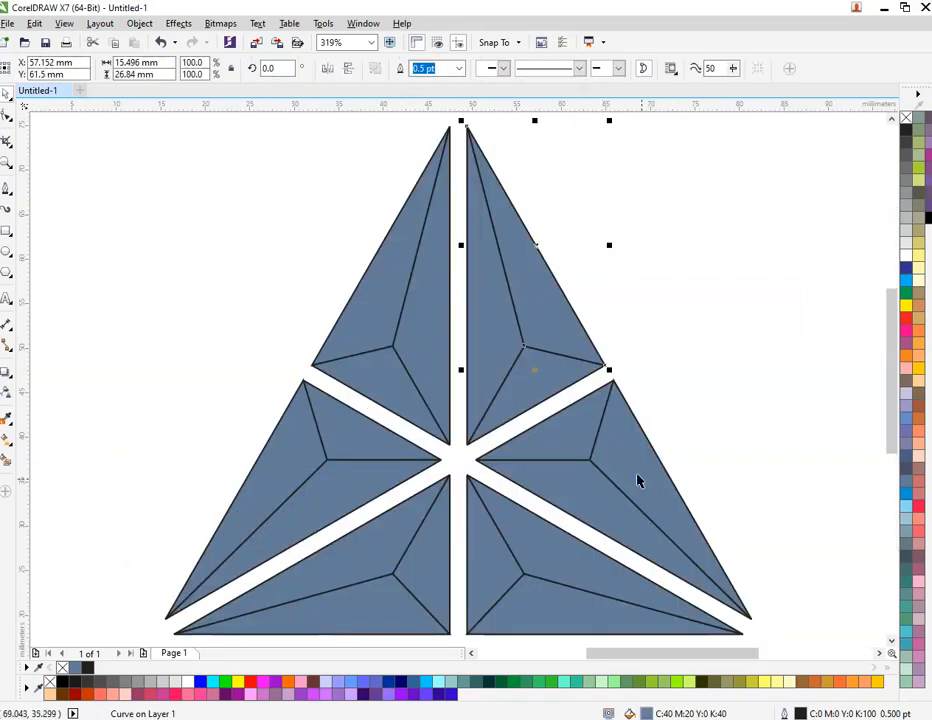
left_click(633, 486, "shift")
left_click(177, 682)
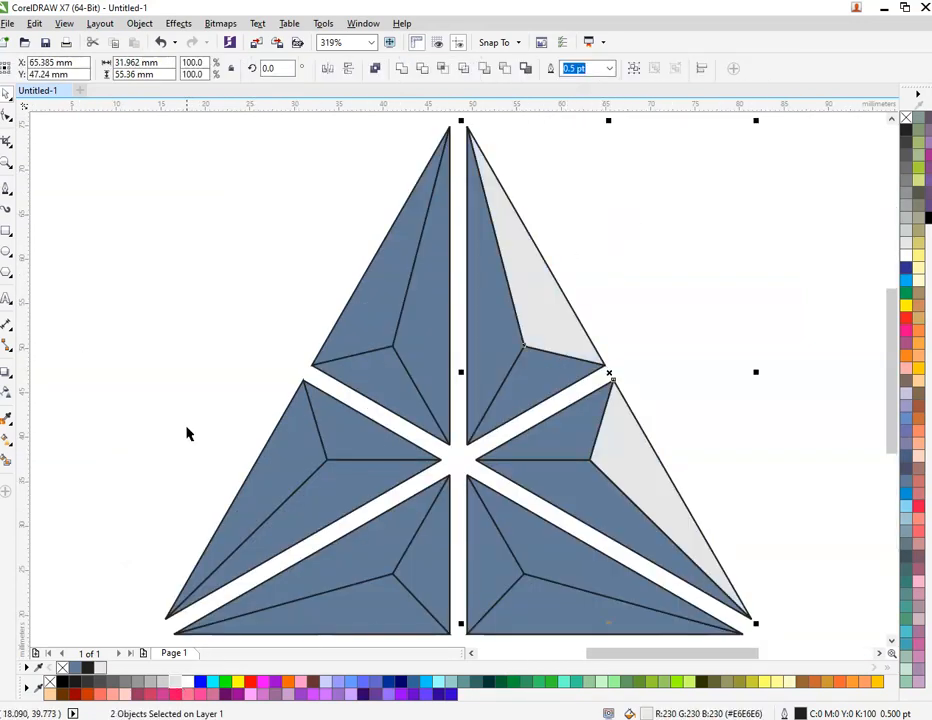
left_click(187, 432)
Step: Fill the two outer facets along the triangle's left side with gray #666666
left_click(308, 427)
left_click(359, 322, "shift")
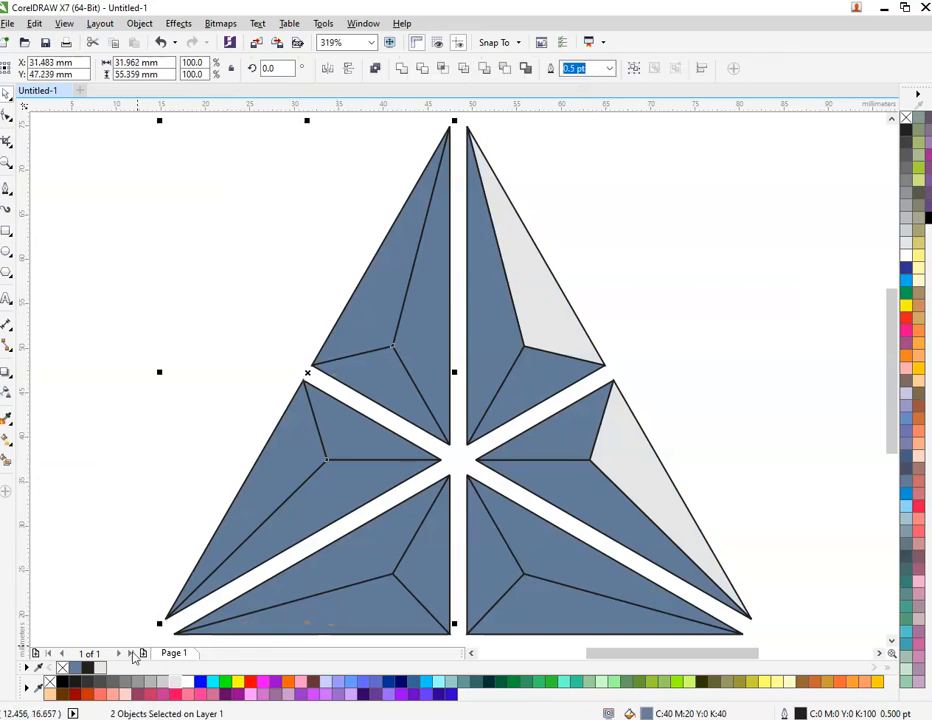
left_click(120, 682)
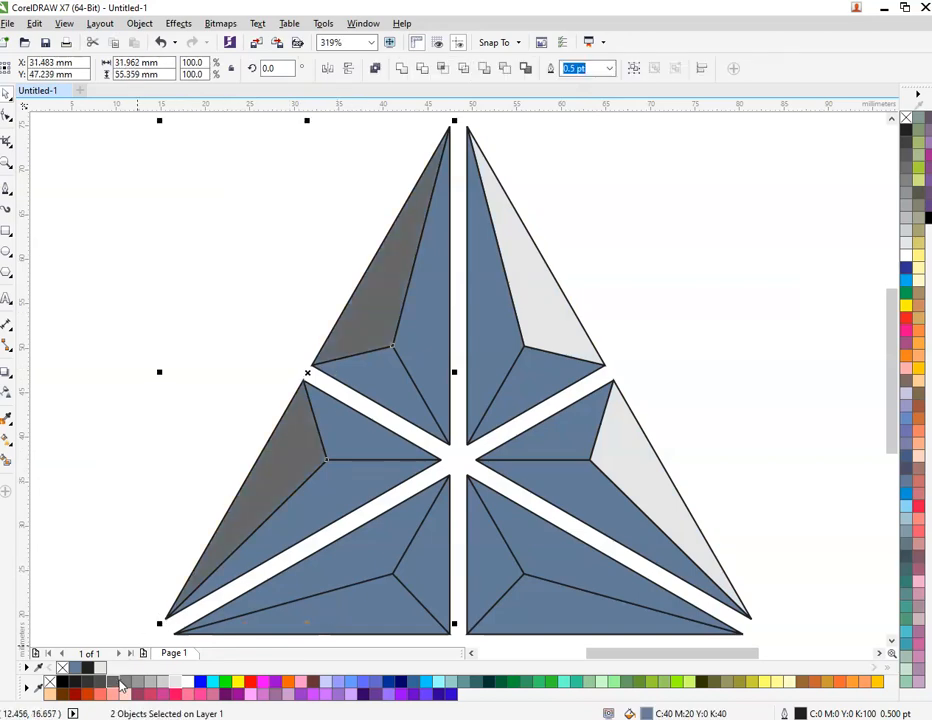
left_click(125, 522)
Step: Set the fill of the two outer facets along the triangle's left side to gray #808080
left_click(292, 466)
left_click(371, 315, "shift")
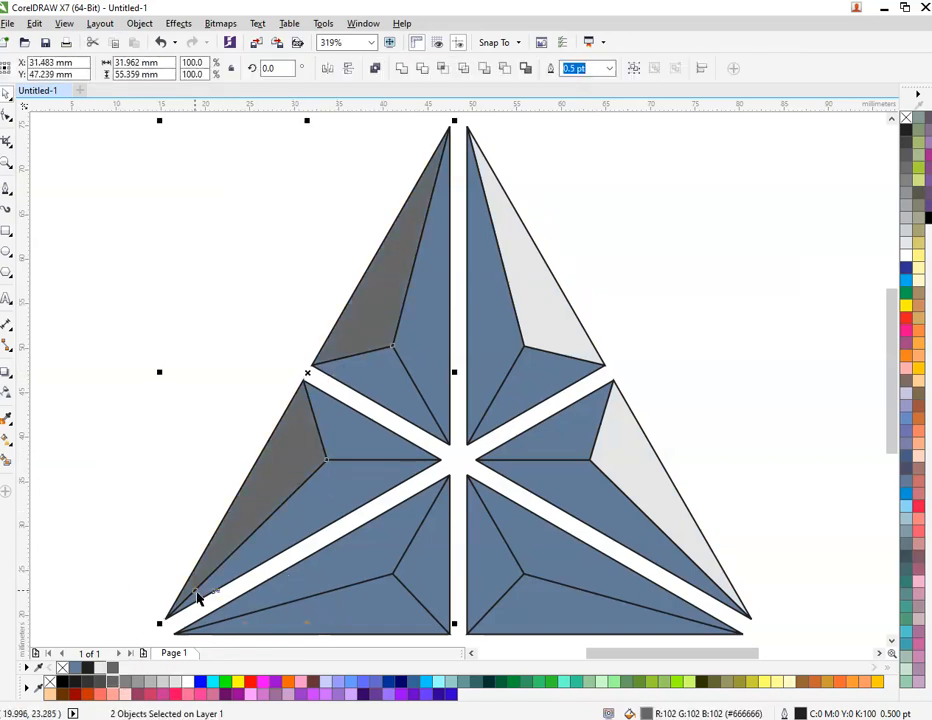
left_click(134, 688)
left_click(221, 509)
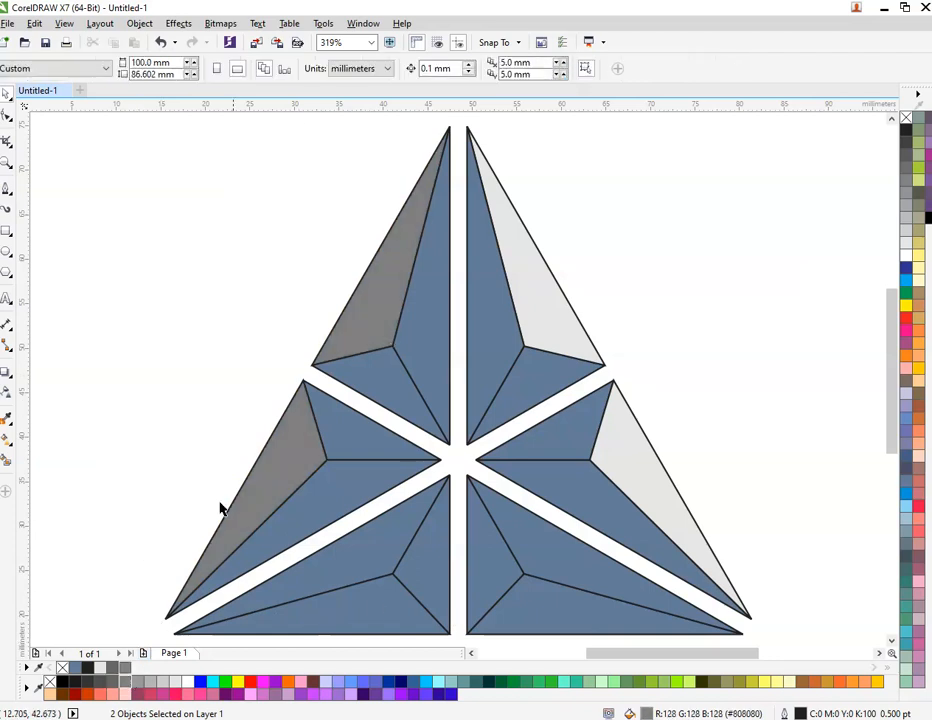
Step: Fill the two outer facets along the triangle's base with dark gray #4D4D4D
left_click(379, 616)
left_click(566, 612, "shift")
left_click(110, 688)
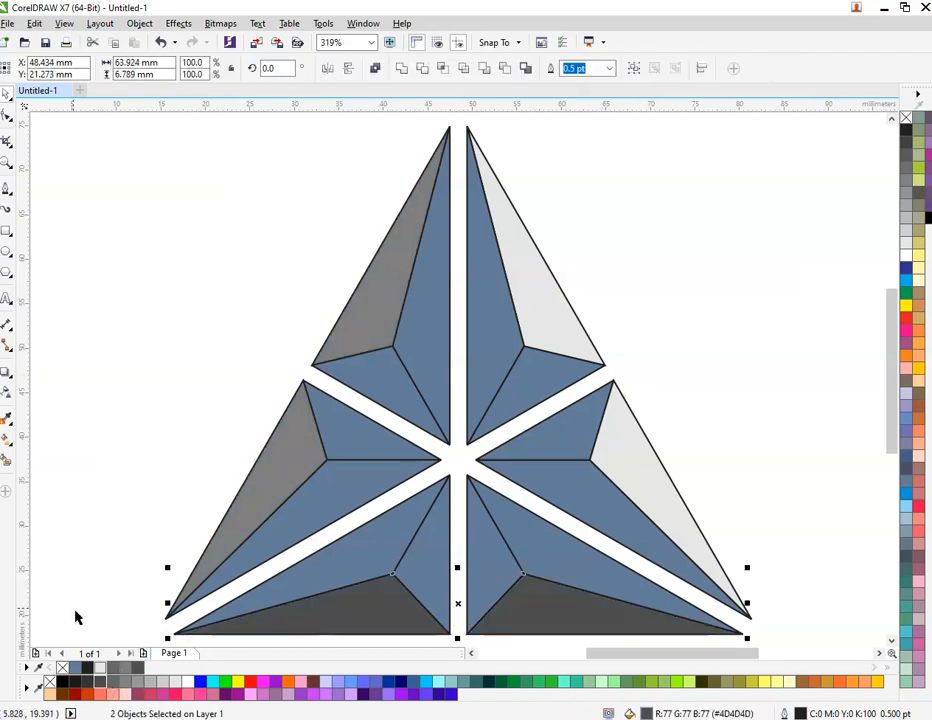
left_click(62, 476)
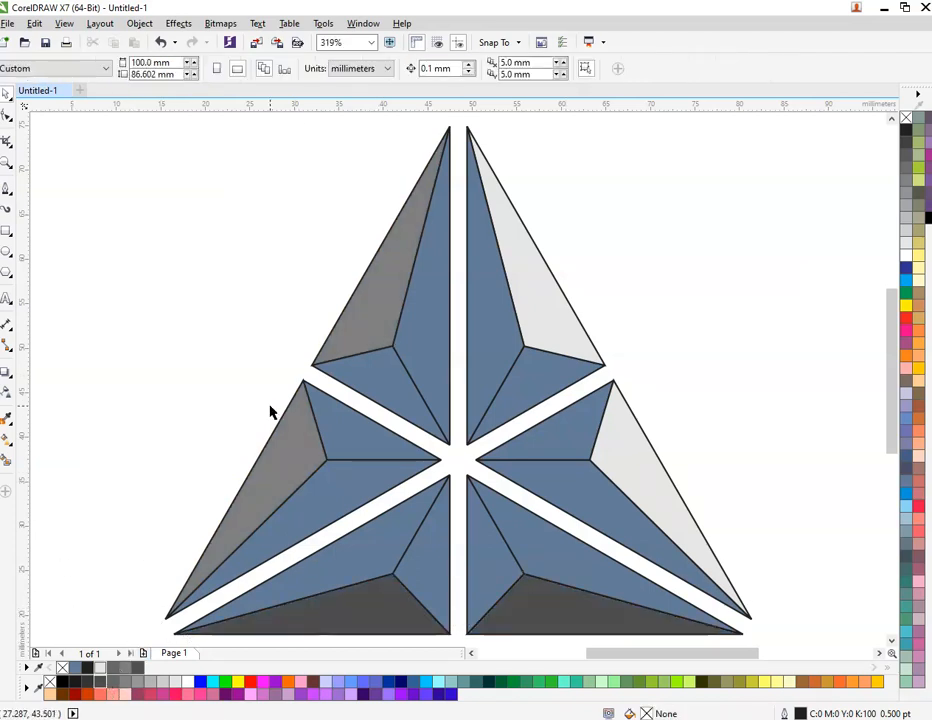
Step: Apply a linear fountain fill to the upper-left section's facet beside the vertical gap, running from its inner corner horizontally to the gap edge
left_click(437, 293)
scroll(470, 248, "up", 2)
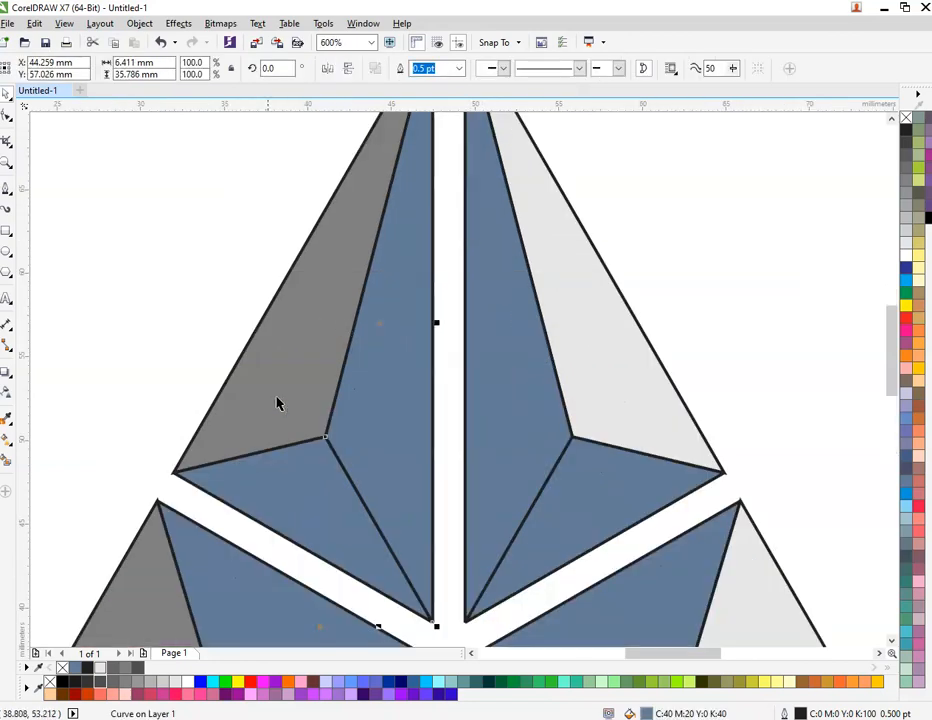
left_click(8, 445)
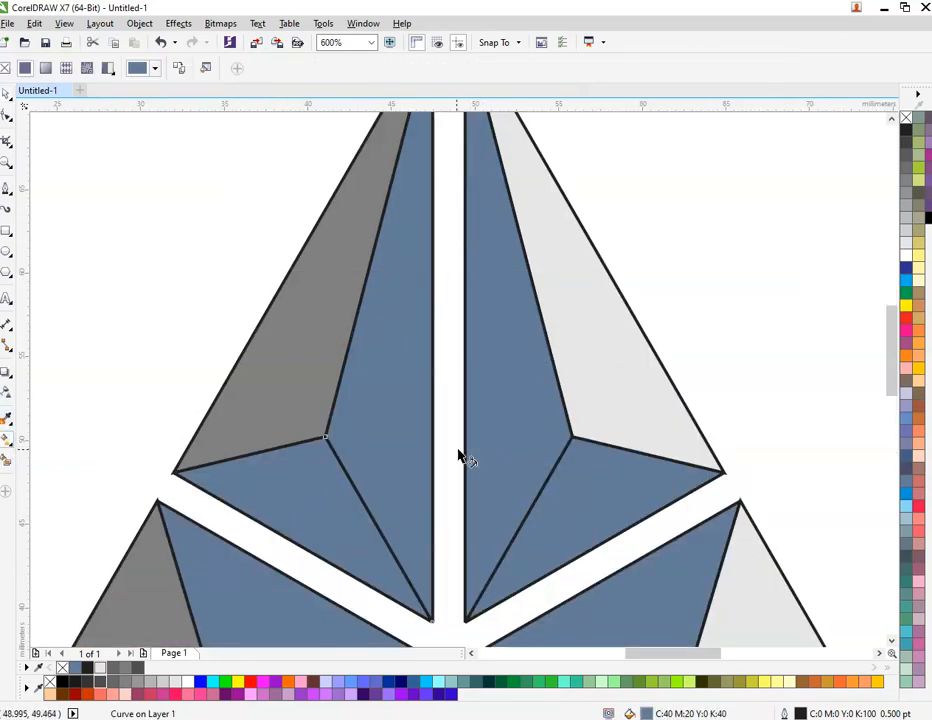
left_click_drag(327, 440, 431, 439)
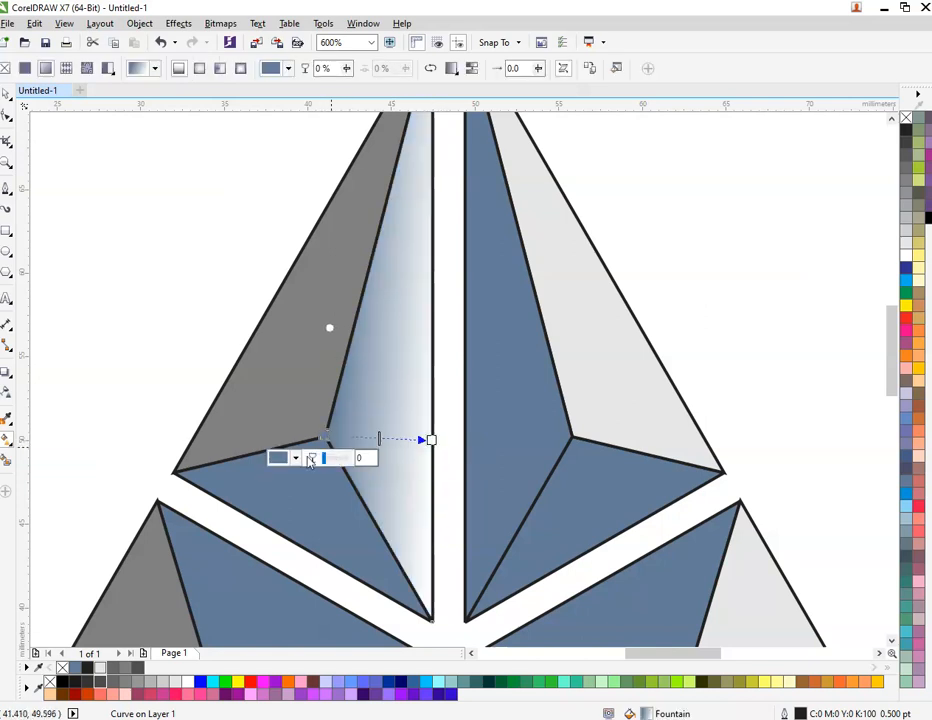
Step: Set the fountain fill's start color to gray #999999 and its end color to light gray #E6E6E6
left_click(295, 458)
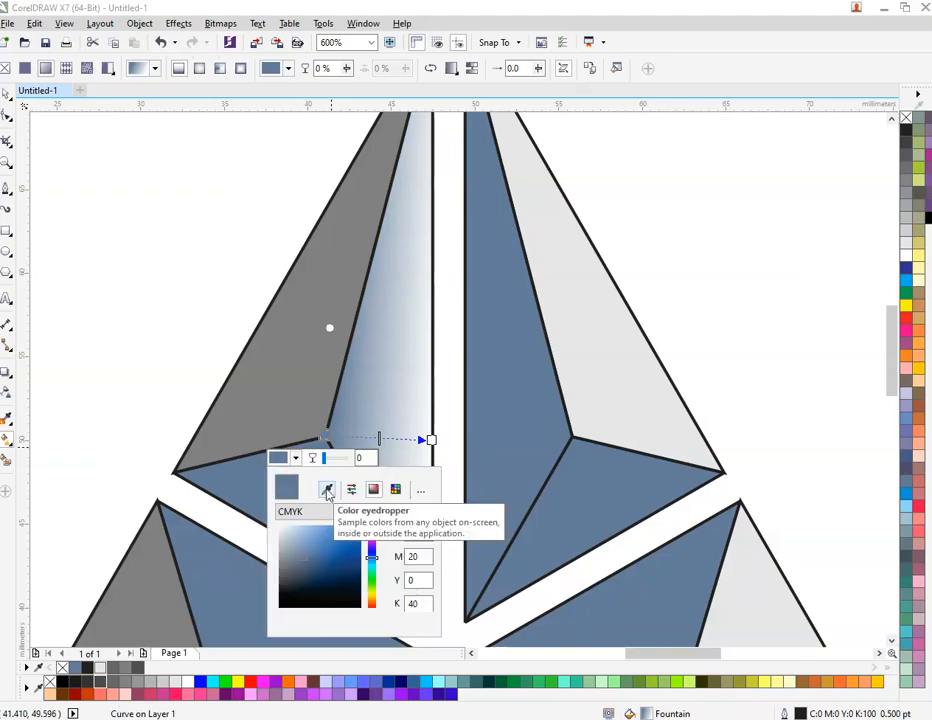
left_click(328, 491)
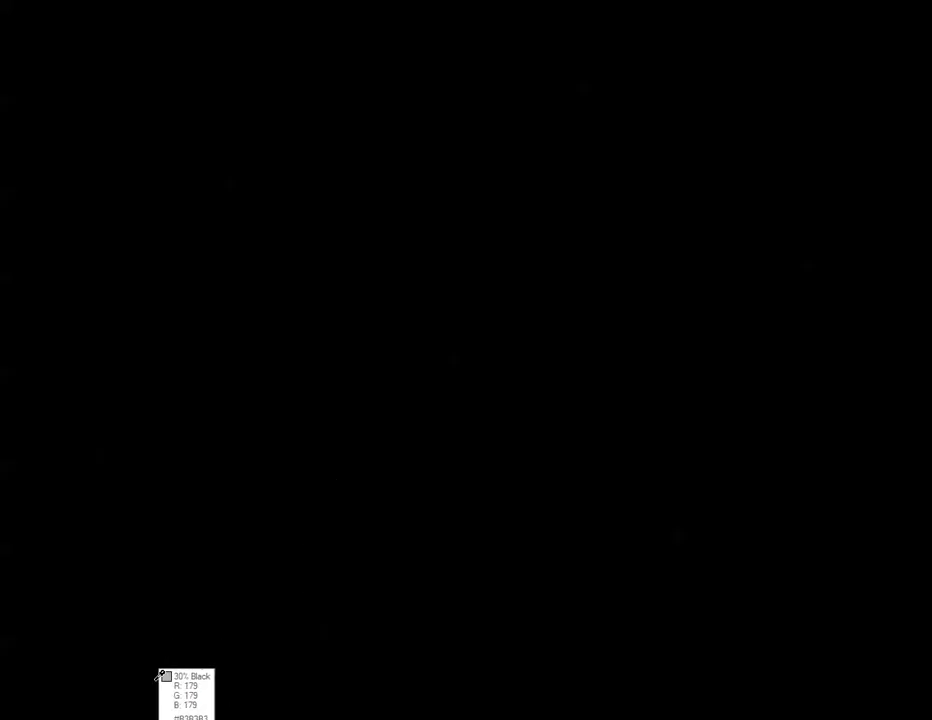
left_click(159, 673)
left_click(327, 489)
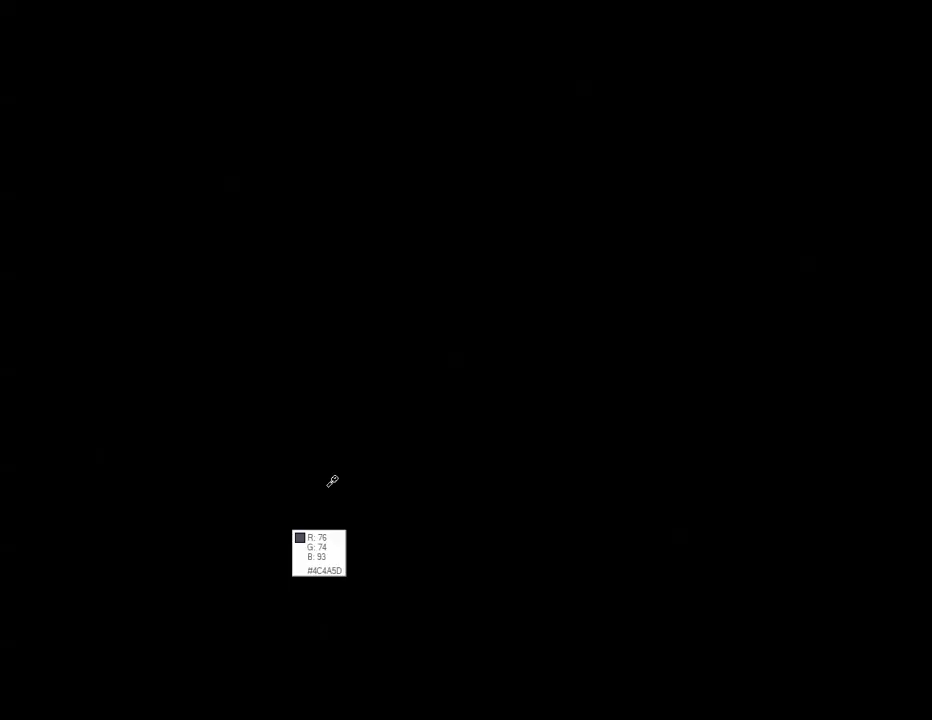
left_click(146, 674)
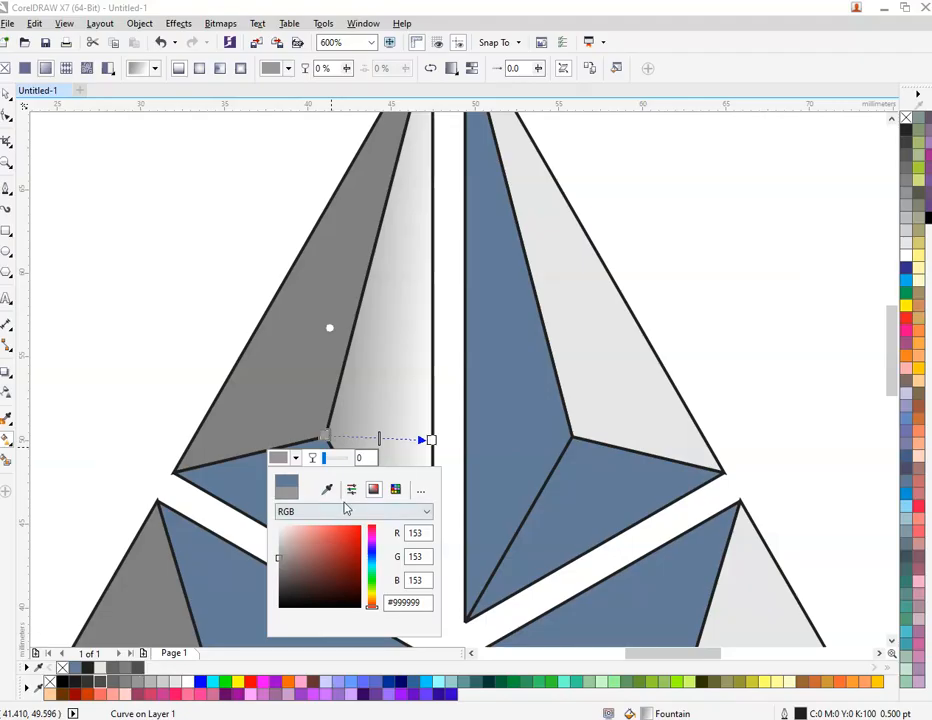
left_click(430, 440)
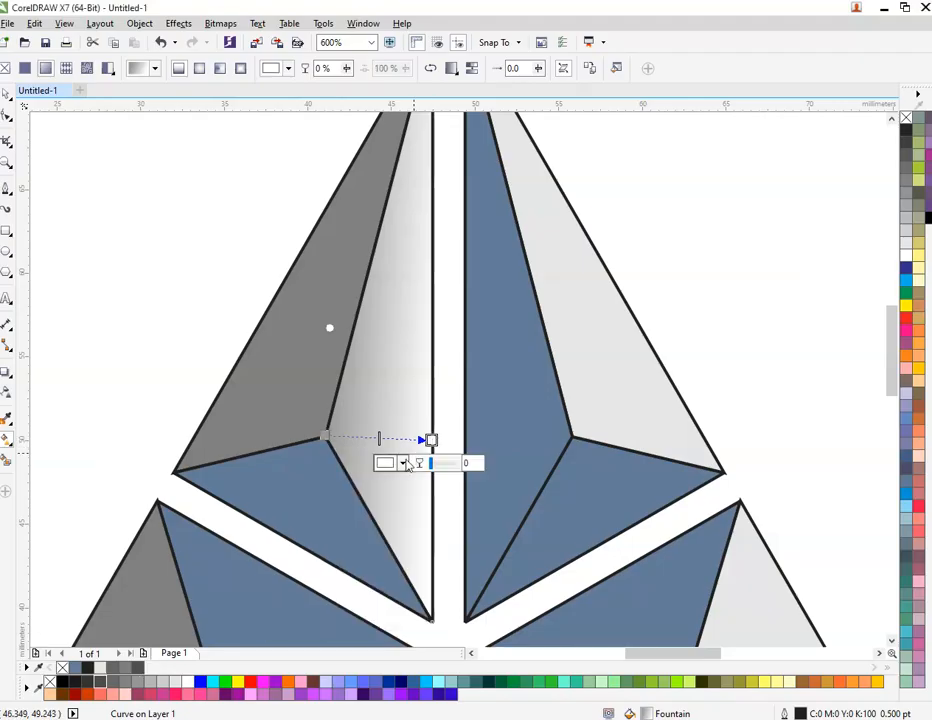
left_click(434, 494)
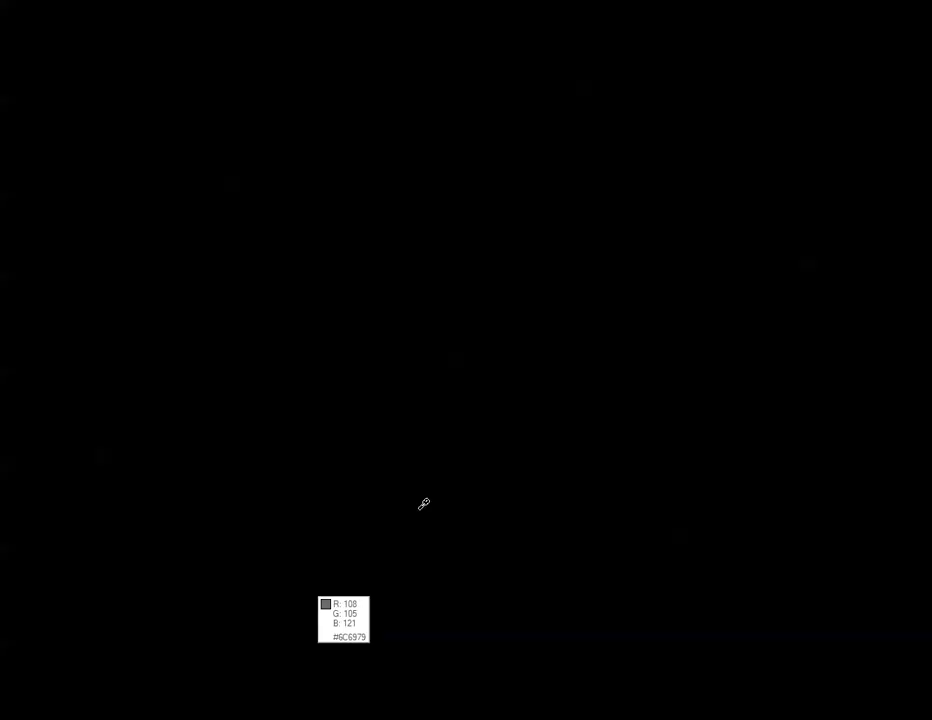
left_click(176, 674)
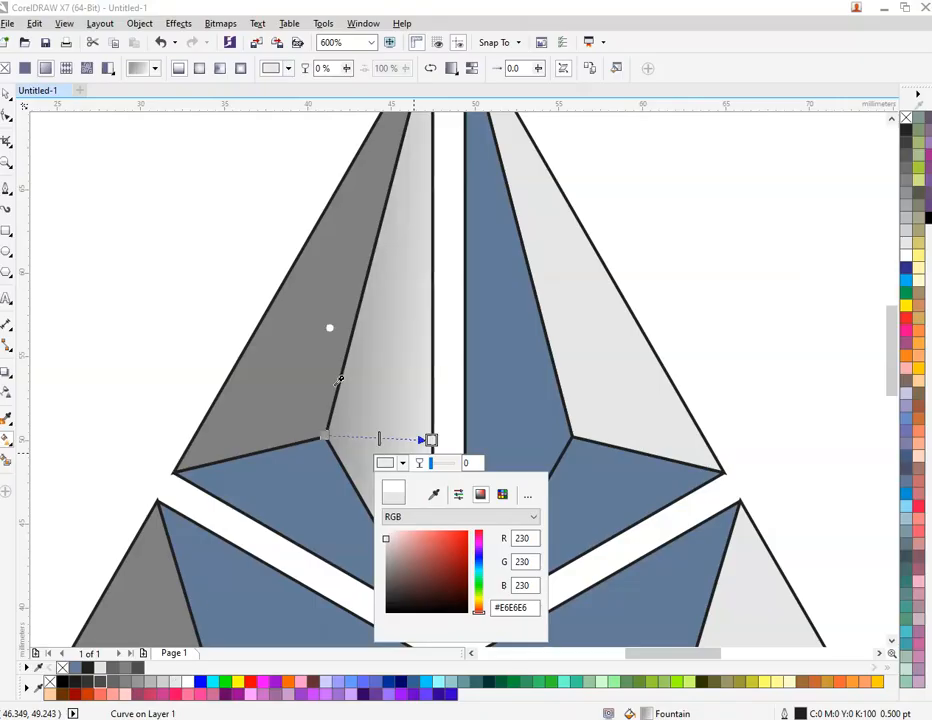
Step: Apply a gray-to-light-gray linear fountain fill to the upper-left section's lower facet, running from its inner corner to the lower edge
left_click(319, 476)
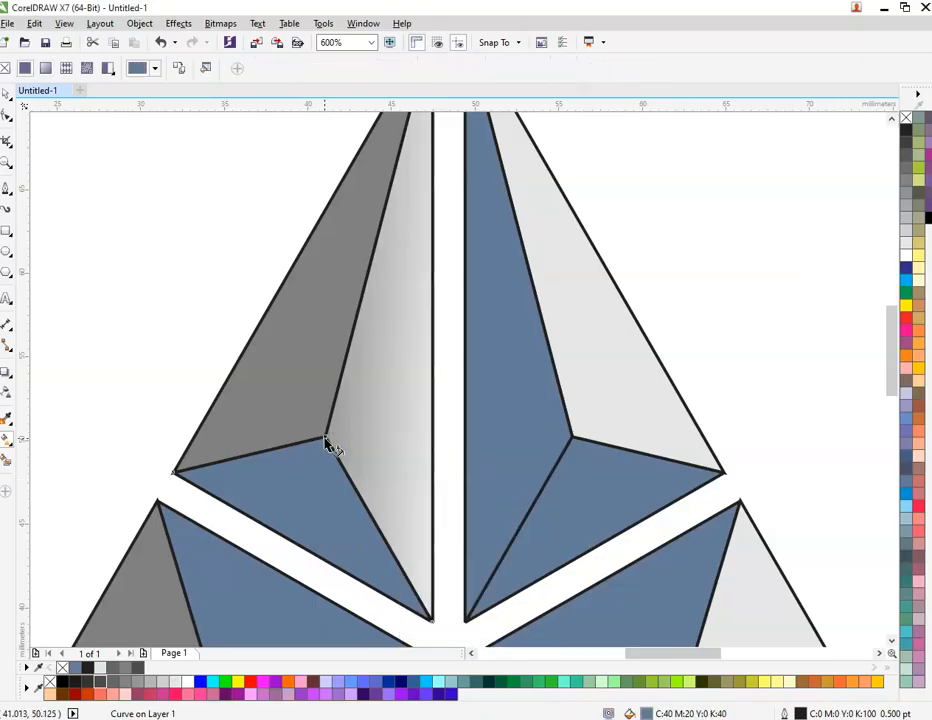
left_click_drag(279, 535, 324, 440)
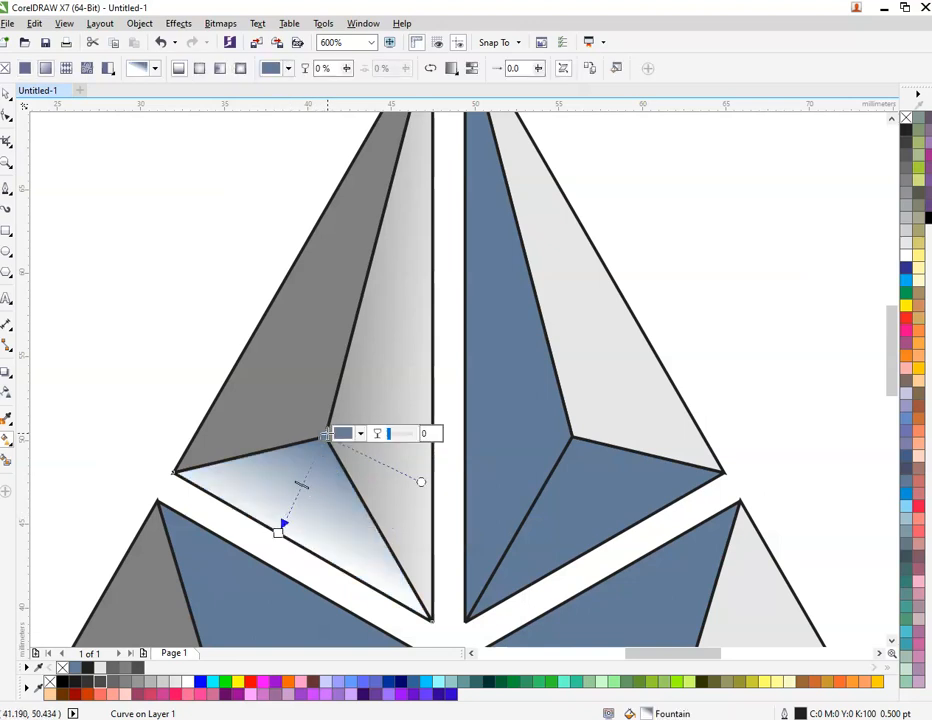
left_click(148, 685)
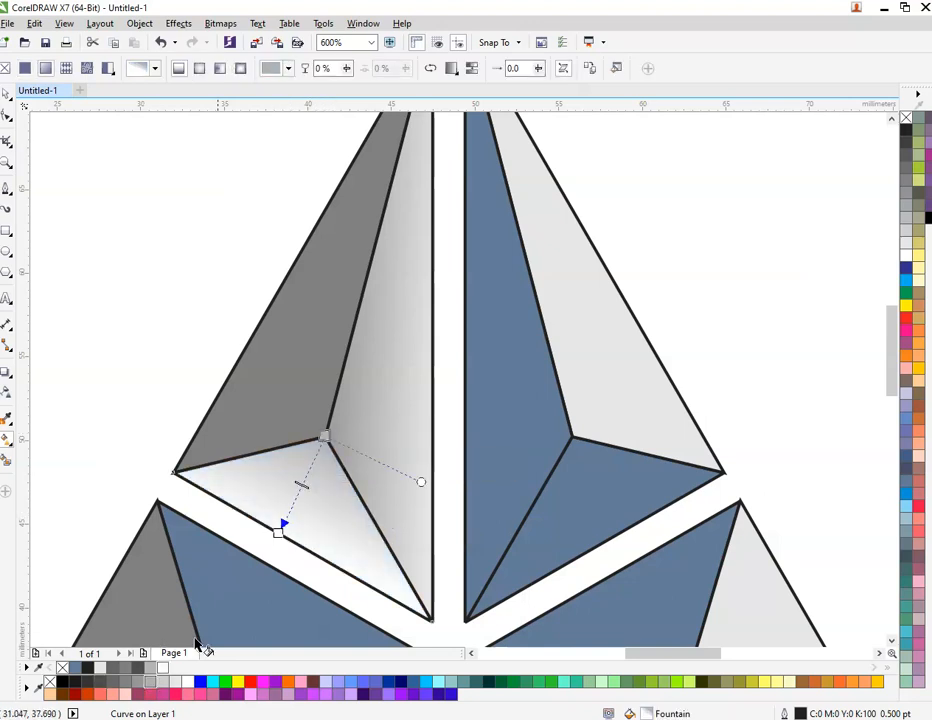
left_click(168, 685)
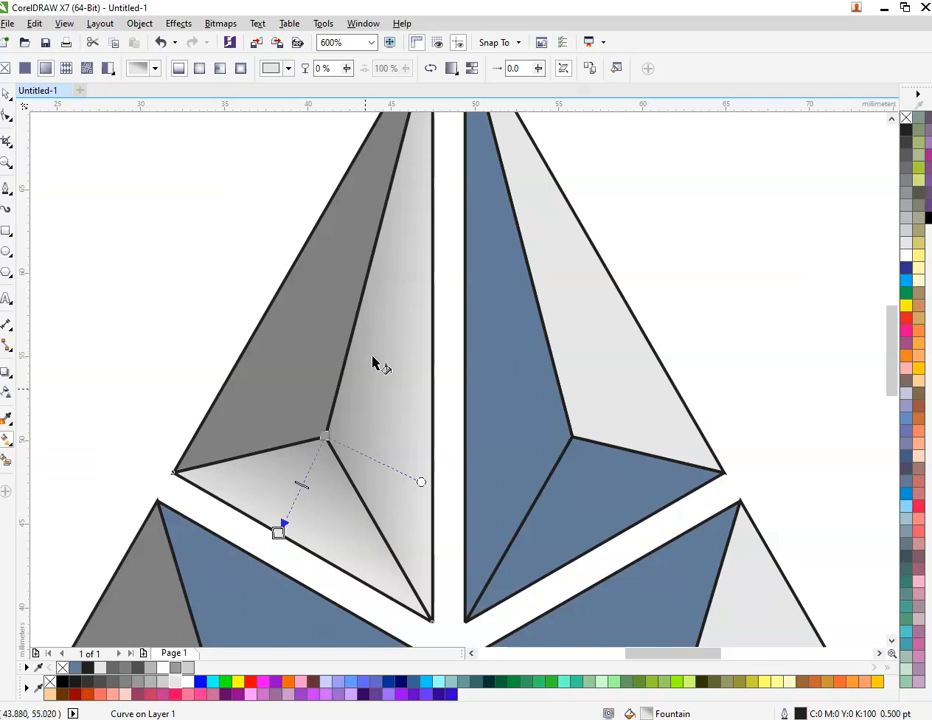
Step: Lighten the start colors of the fountain fills on the upper-left section's lower facet and its facet beside the vertical gap
left_click(326, 436)
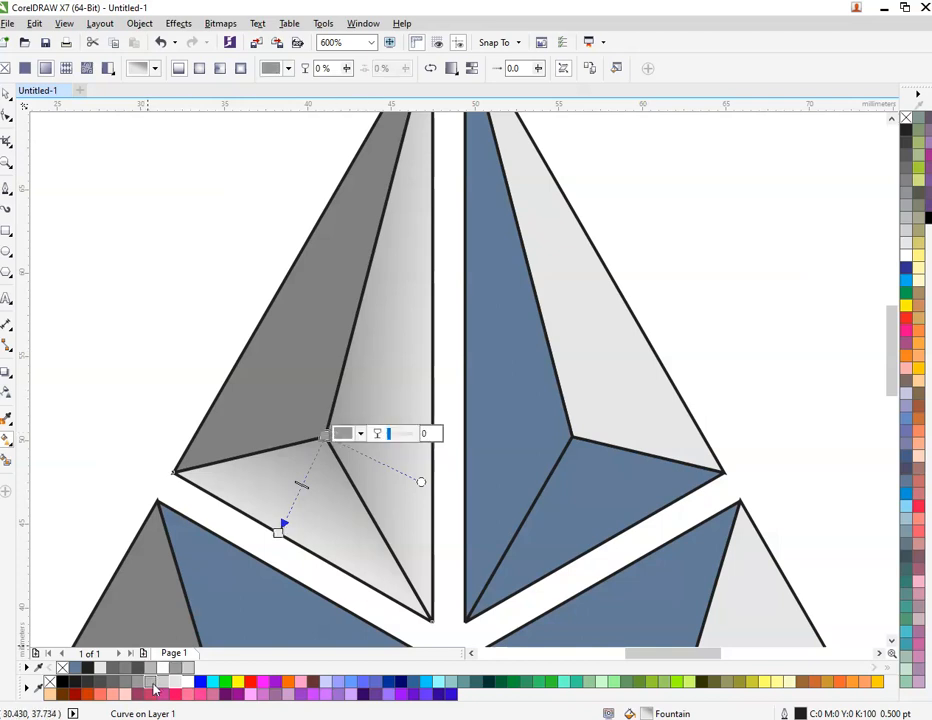
left_click_drag(279, 531, 430, 439)
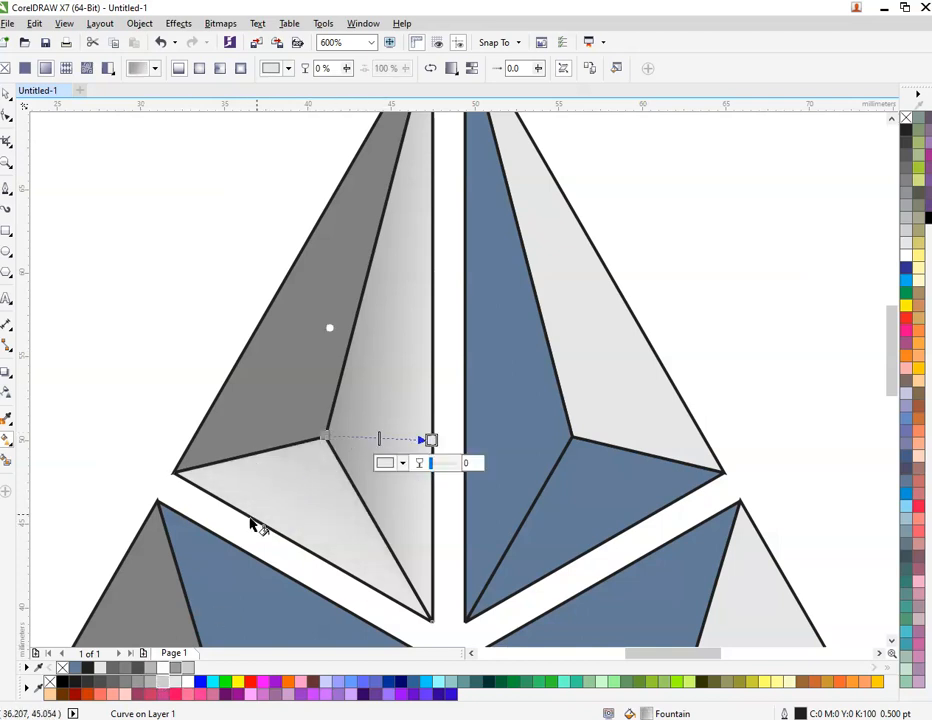
left_click(325, 436)
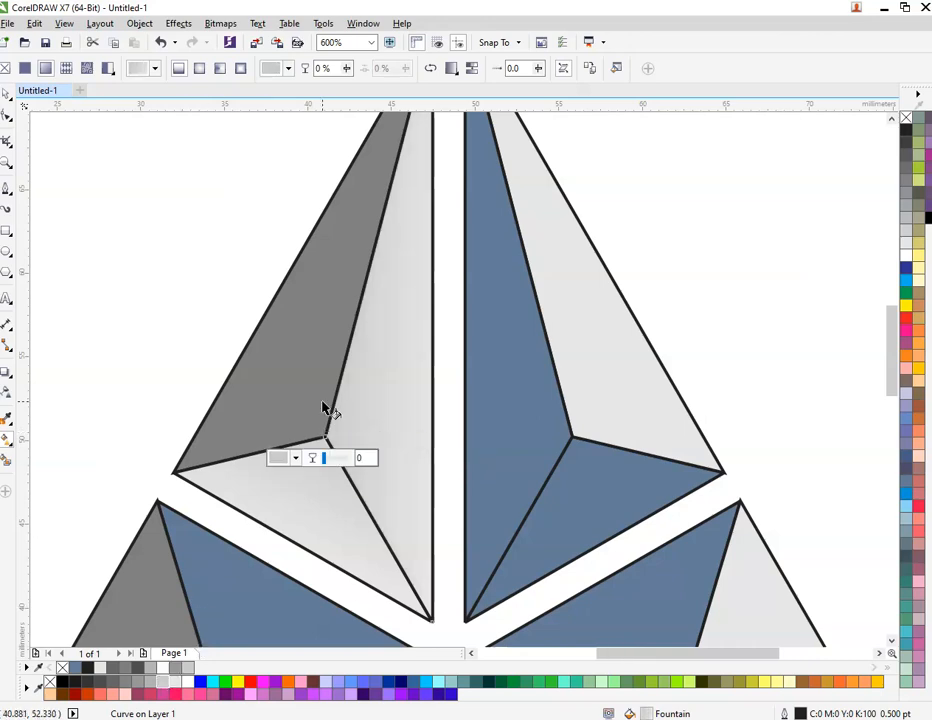
Step: Apply a linear fountain fill to the upper-right section's lower facet, running from its inner corner horizontally toward the vertical gap
scroll(322, 410, "down", 2)
left_click(450, 440)
scroll(450, 440, "up", 3)
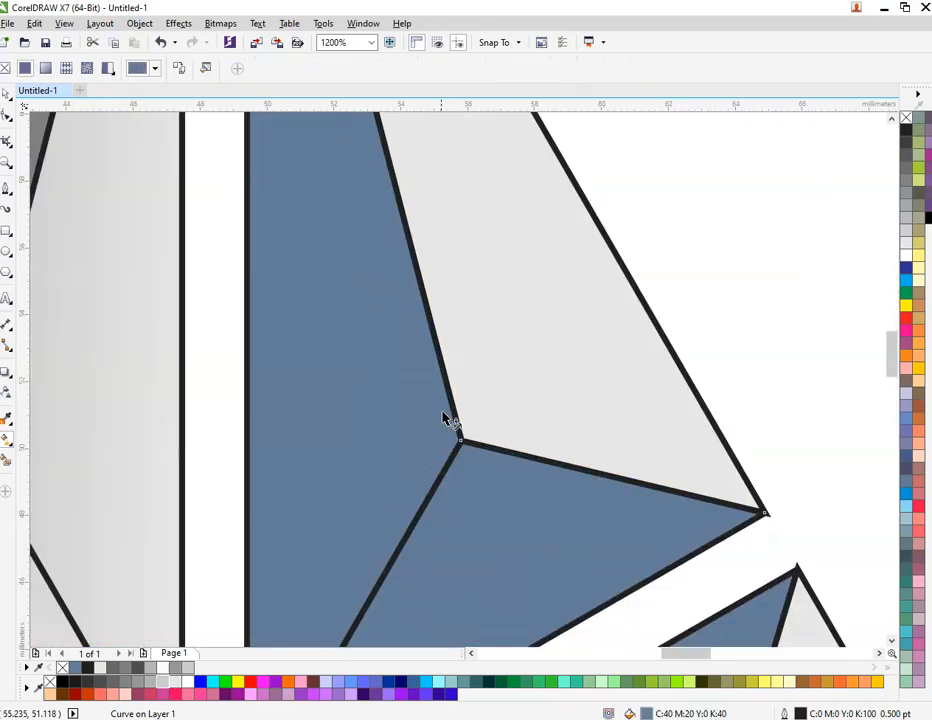
left_click_drag(462, 442, 246, 449)
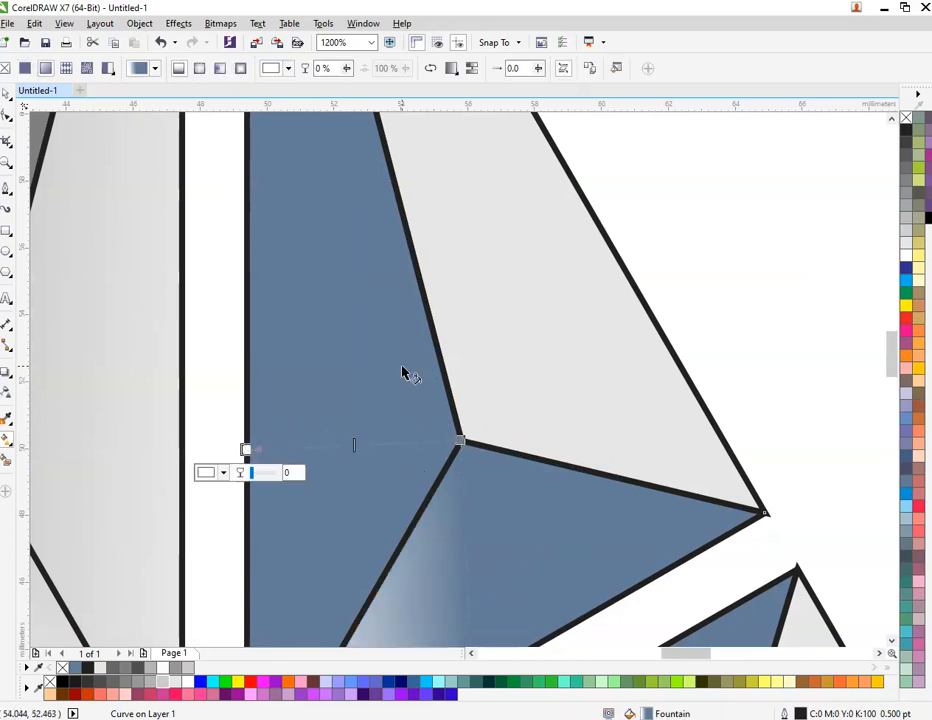
left_click(461, 443)
Step: Apply a medium-gray-to-light-gray fountain fill to the upper-right section's facet beside the vertical gap, from its inner corner horizontally to the gap edge
scroll(320, 368, "down", 1)
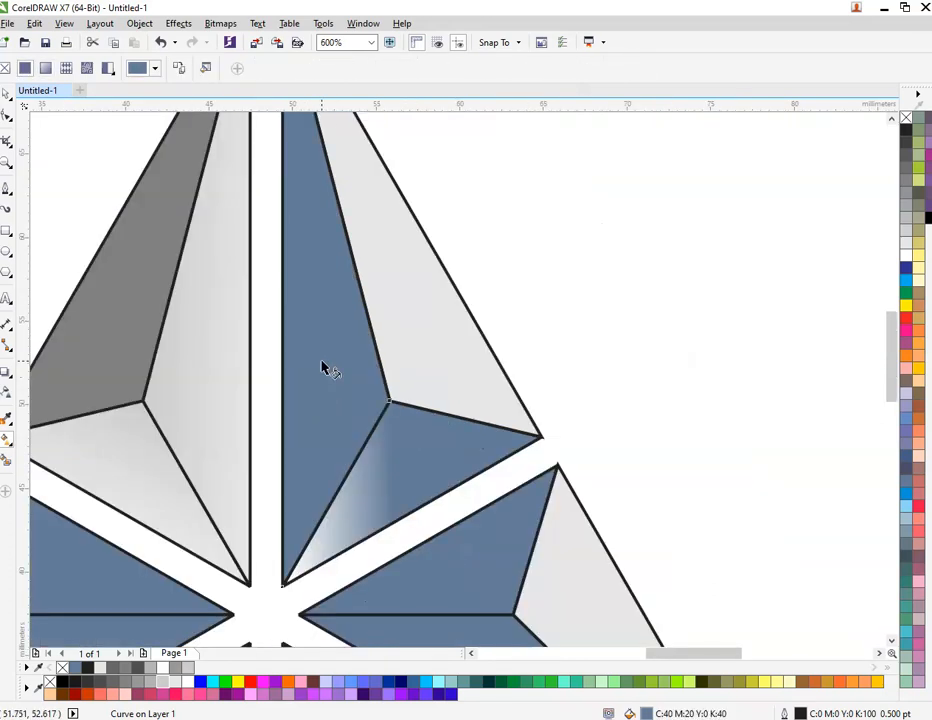
scroll(322, 368, "up", 1)
left_click_drag(458, 447, 242, 453)
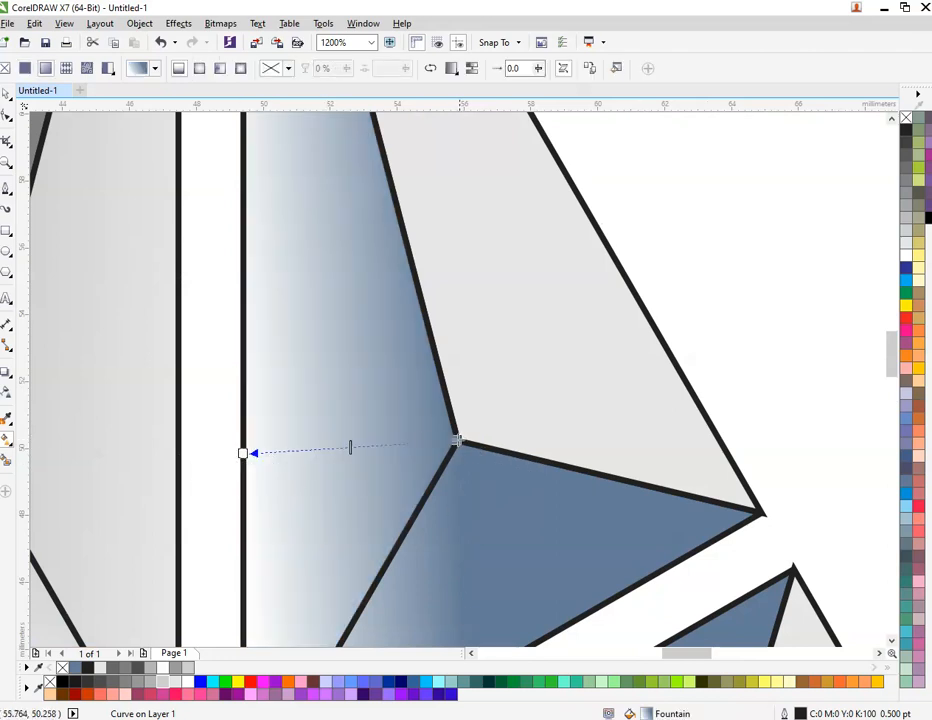
left_click(458, 440)
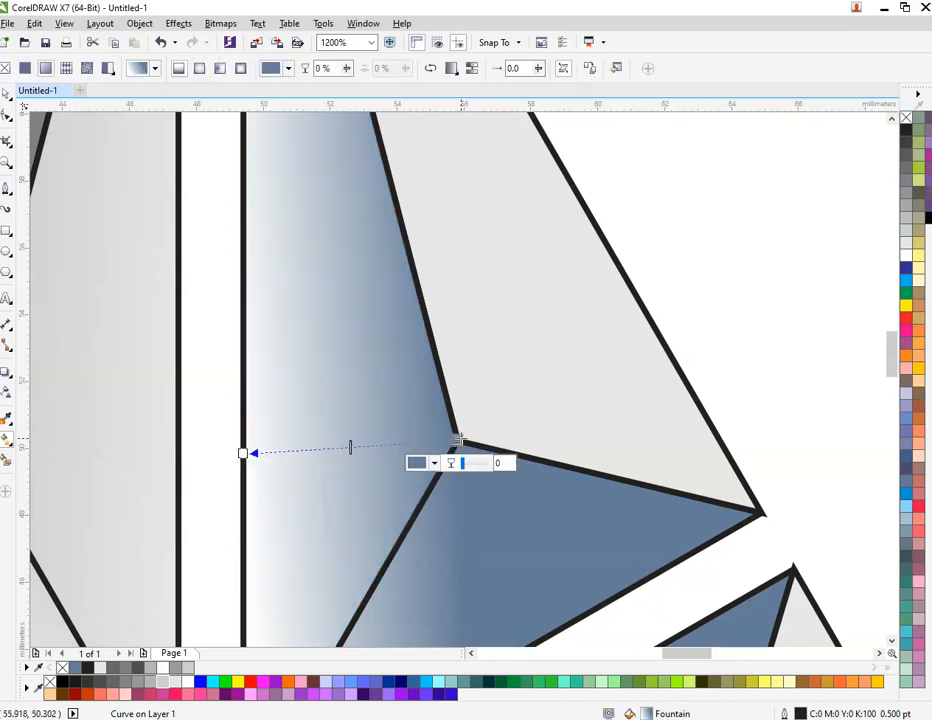
left_click(124, 683)
left_click(243, 453)
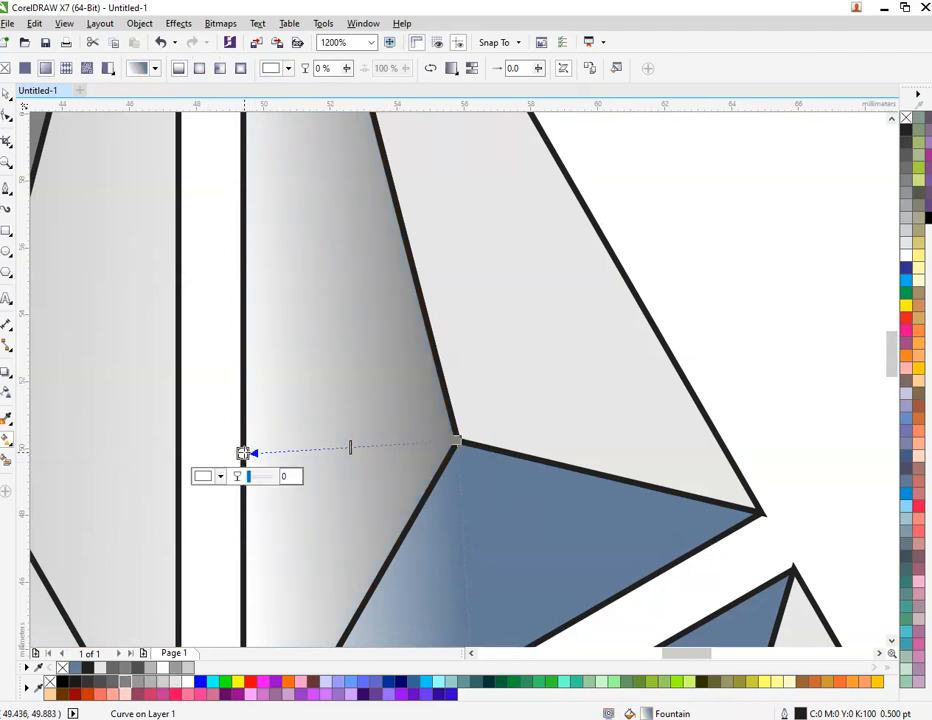
left_click(167, 688)
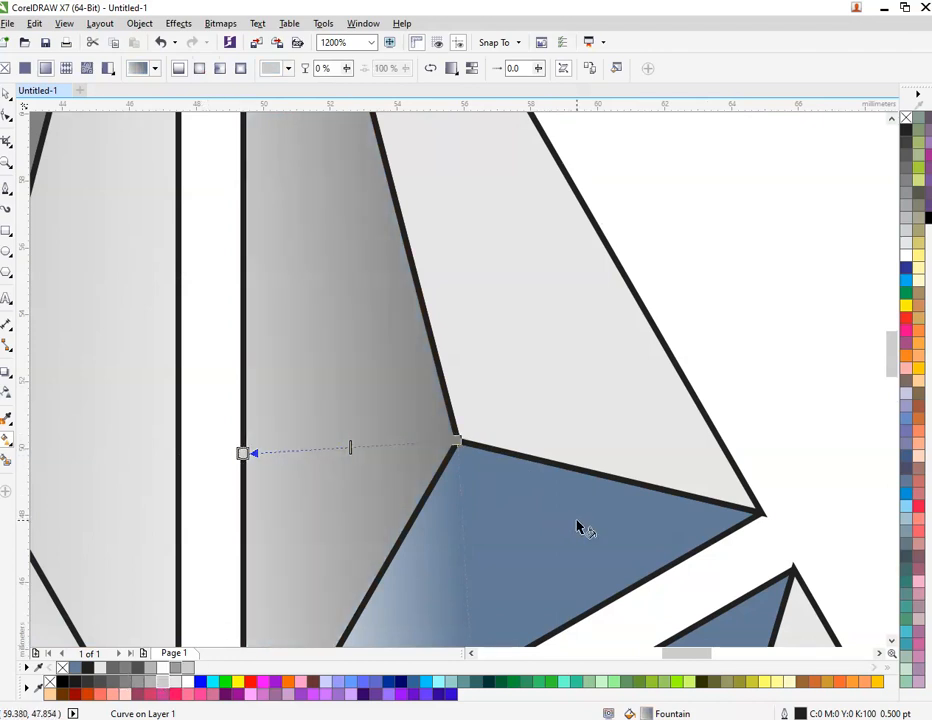
Step: Redirect the upper-right section's lower facet fill from the inner corner to the lower edge and color it gray to light gray
scroll(535, 447, "down", 1)
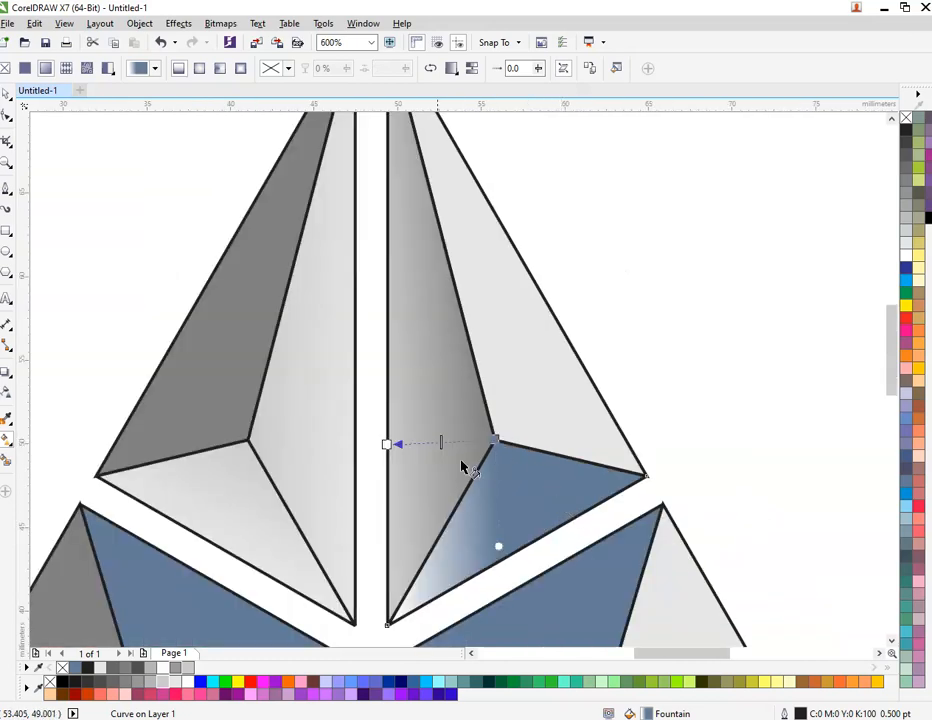
left_click_drag(386, 446, 534, 538)
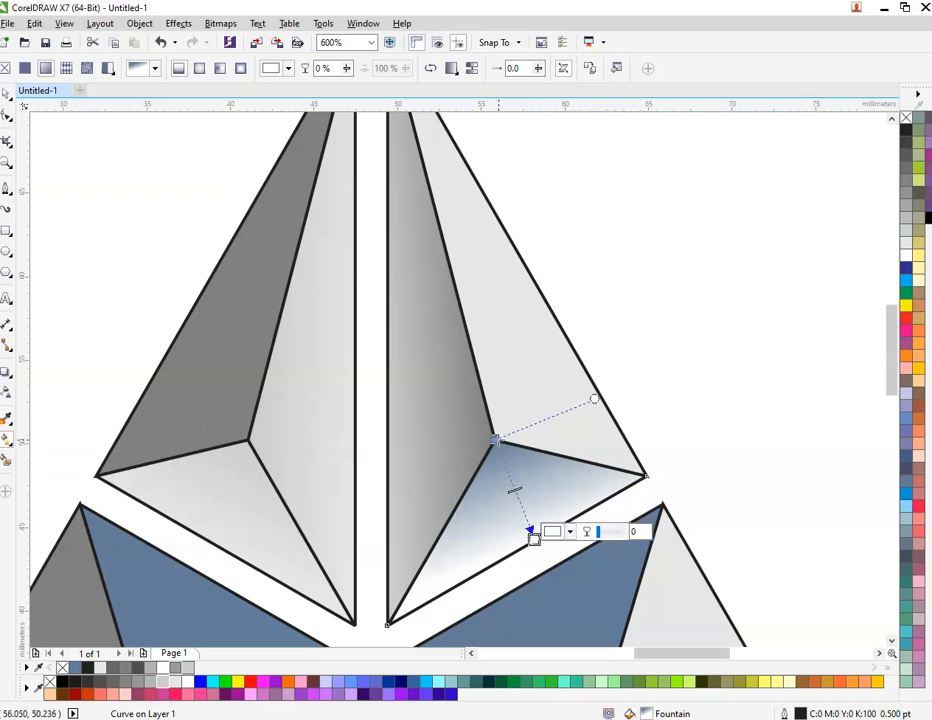
left_click(495, 439)
left_click(143, 683)
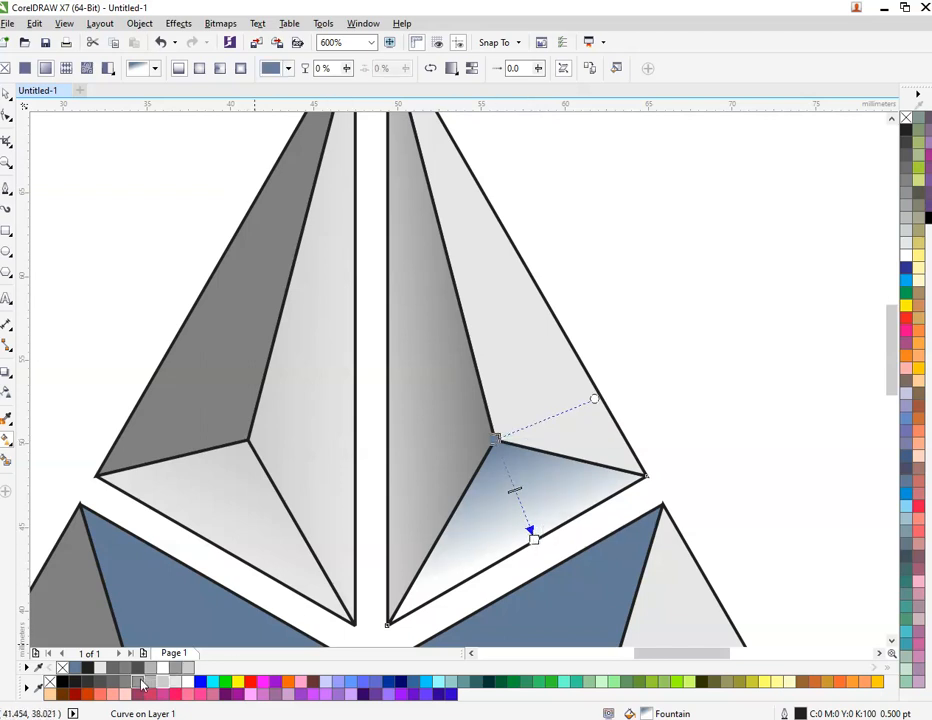
left_click(533, 538)
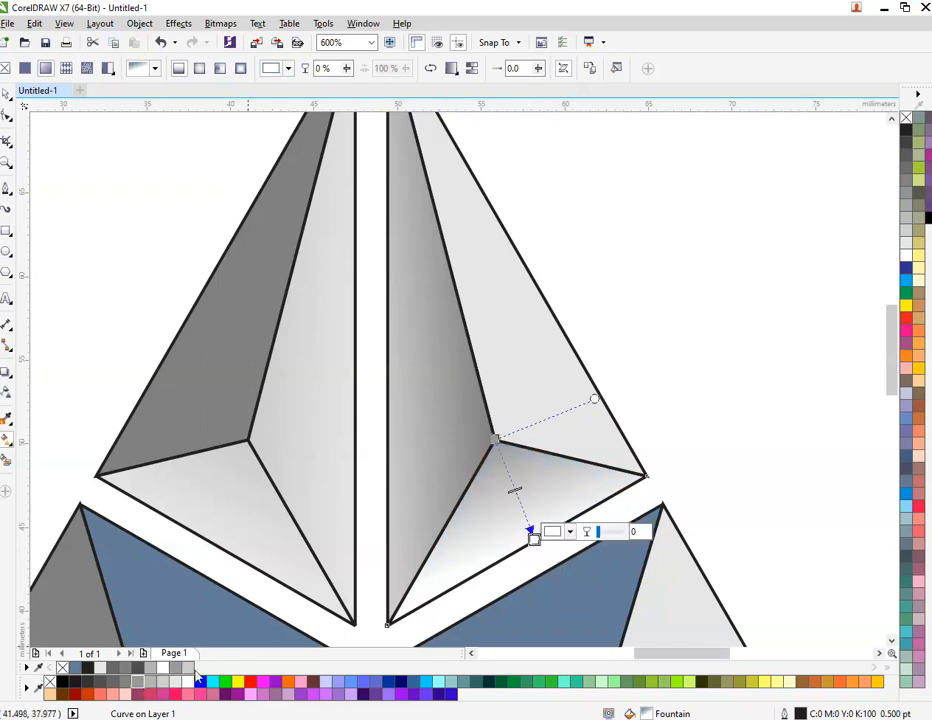
scroll(572, 395, "down", 2)
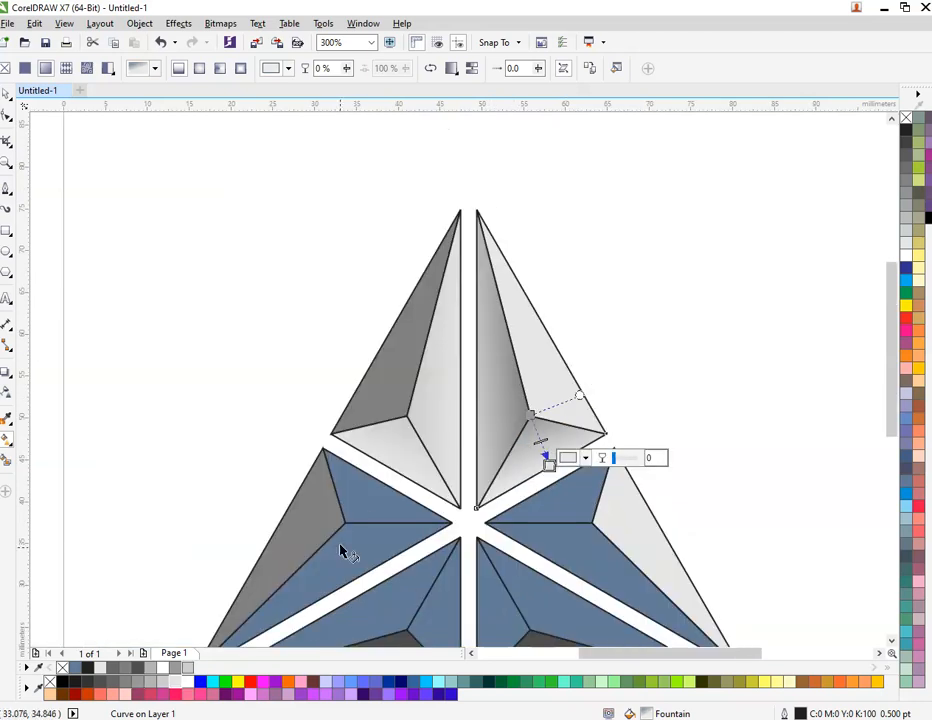
Step: Set a lighter gray start color for the fountain fill on the upper-right section's facet beside the vertical gap
left_click_drag(567, 385, 520, 413)
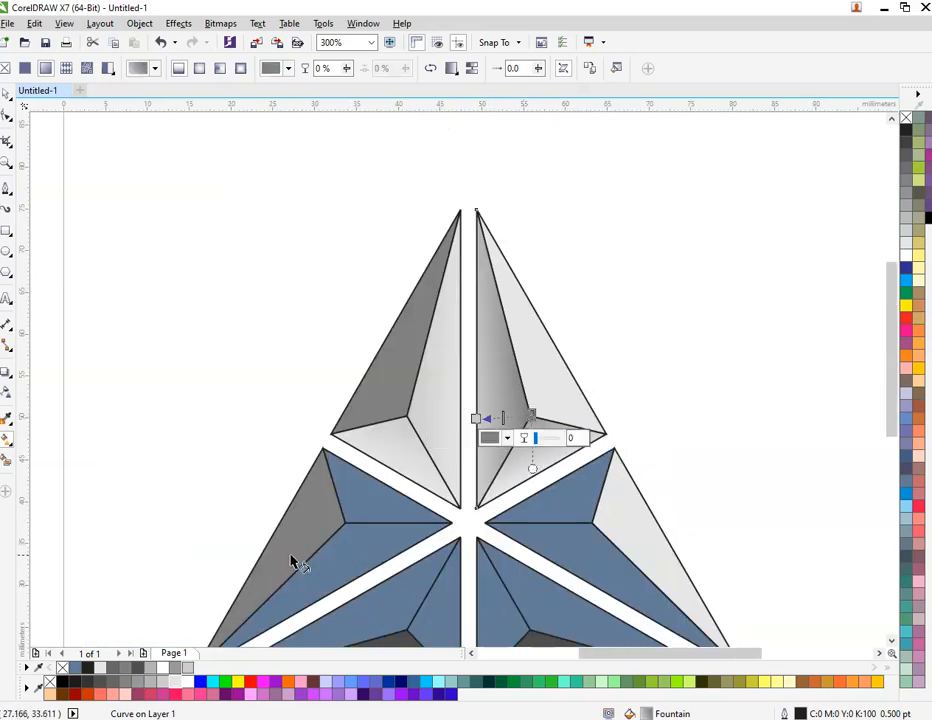
left_click(133, 682)
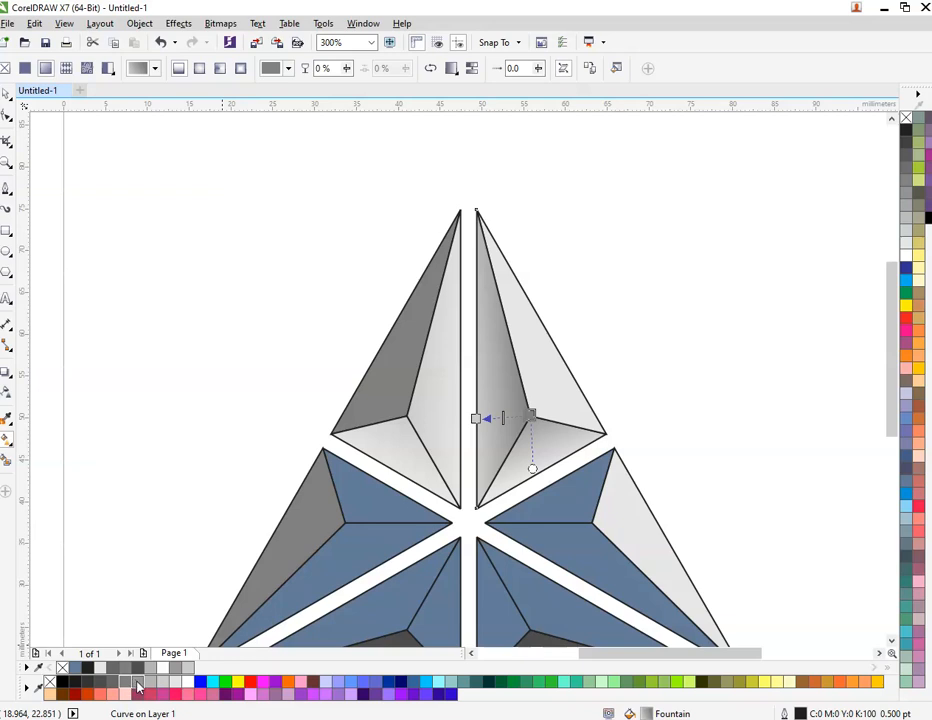
left_click(149, 683)
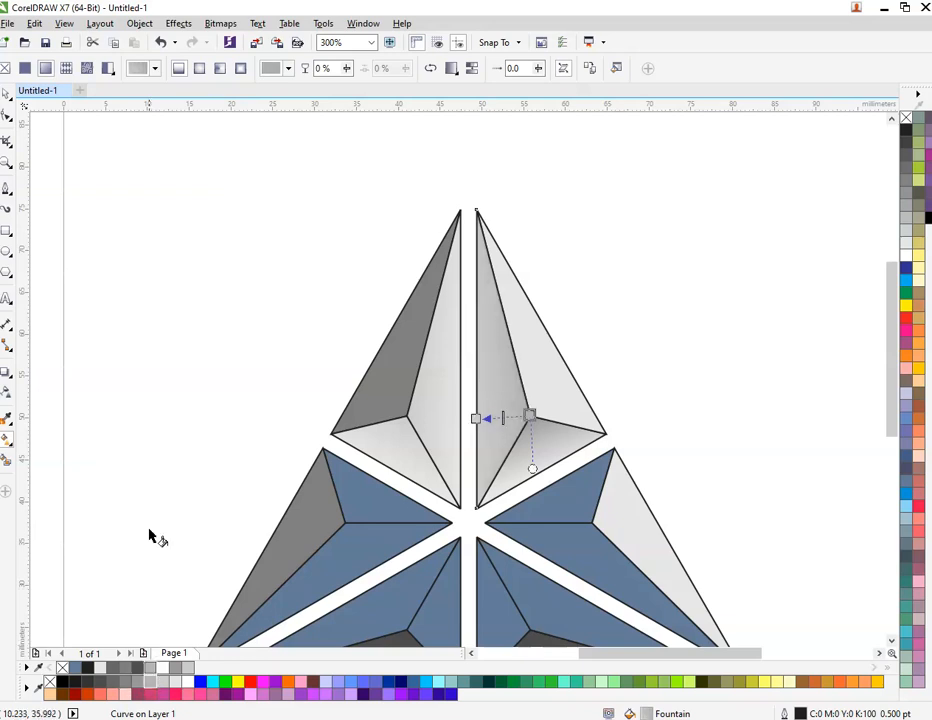
Step: Apply a gray-to-light-gray fountain fill to the middle-left section's upper facet, running from its inner corner to the upper diagonal edge
left_click(318, 582)
scroll(332, 562, "up", 2)
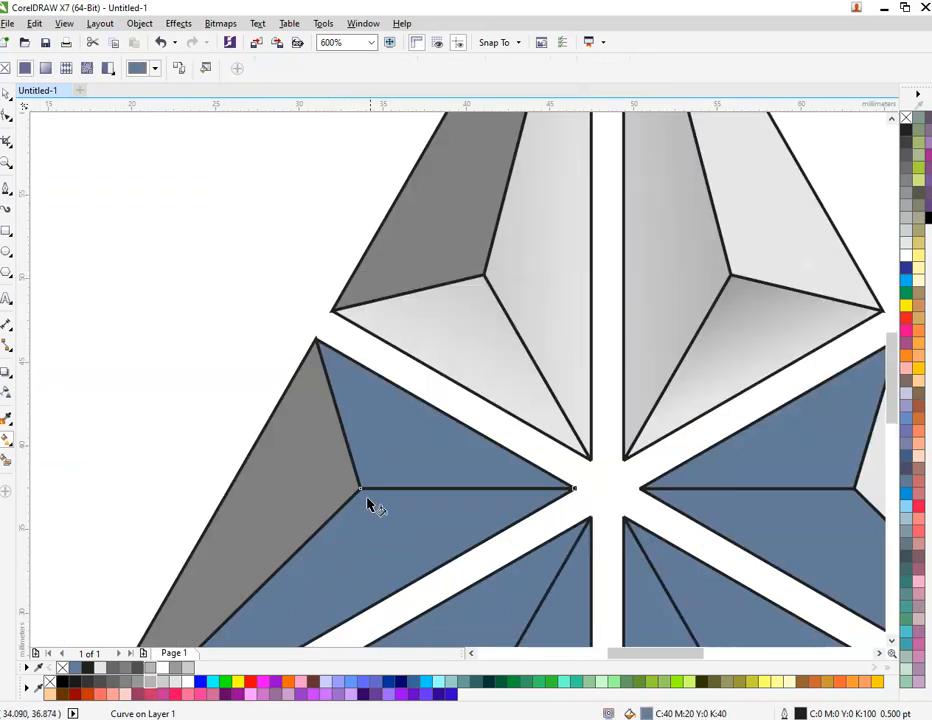
left_click(361, 490)
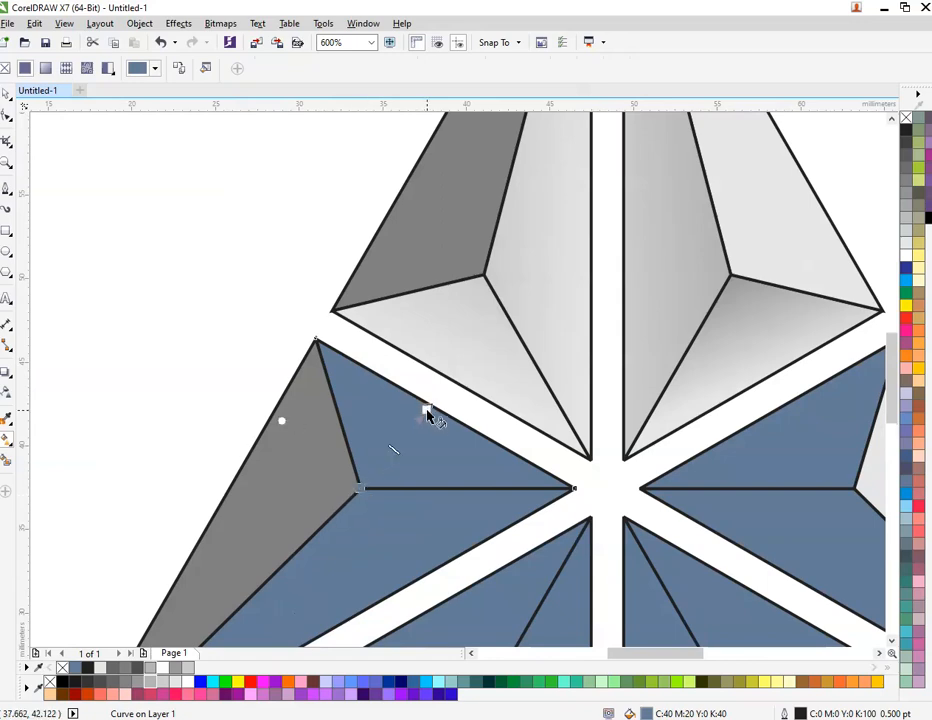
left_click_drag(428, 407, 370, 465)
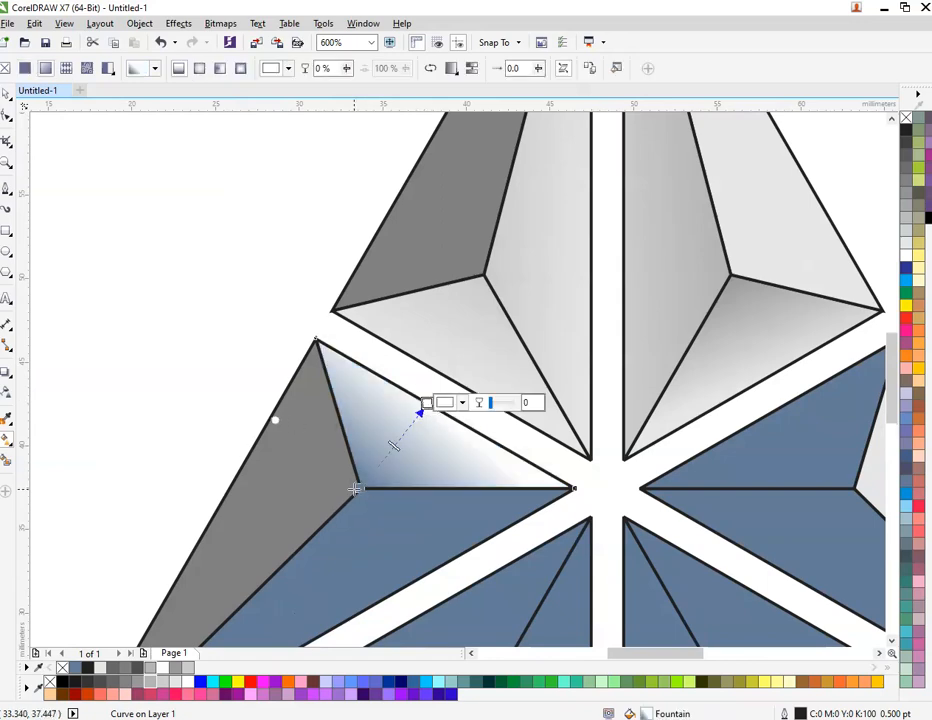
left_click(357, 489)
left_click(150, 682)
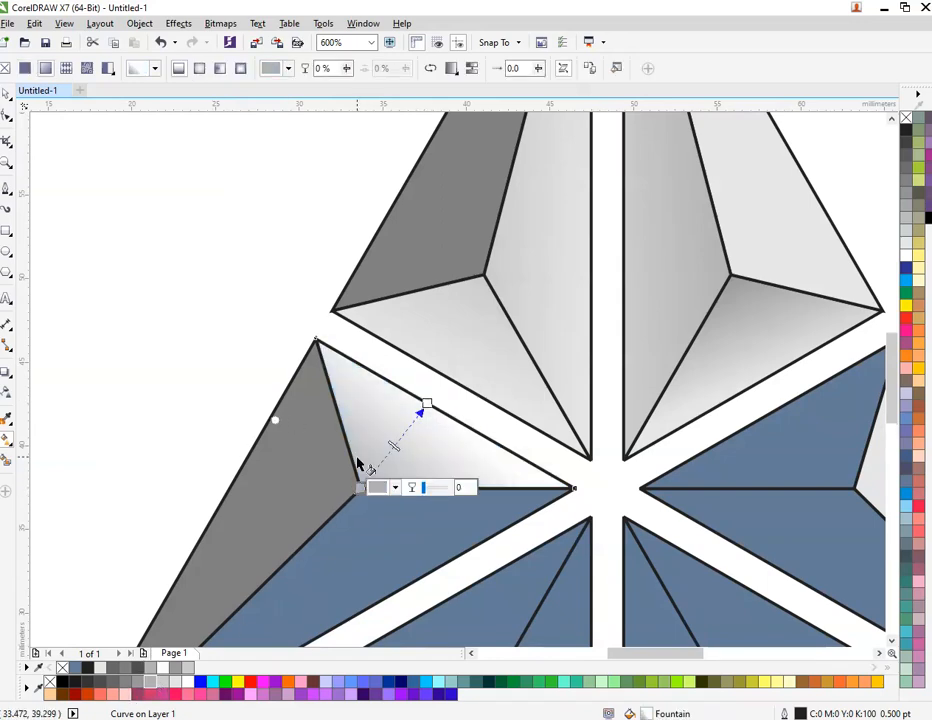
left_click(421, 409)
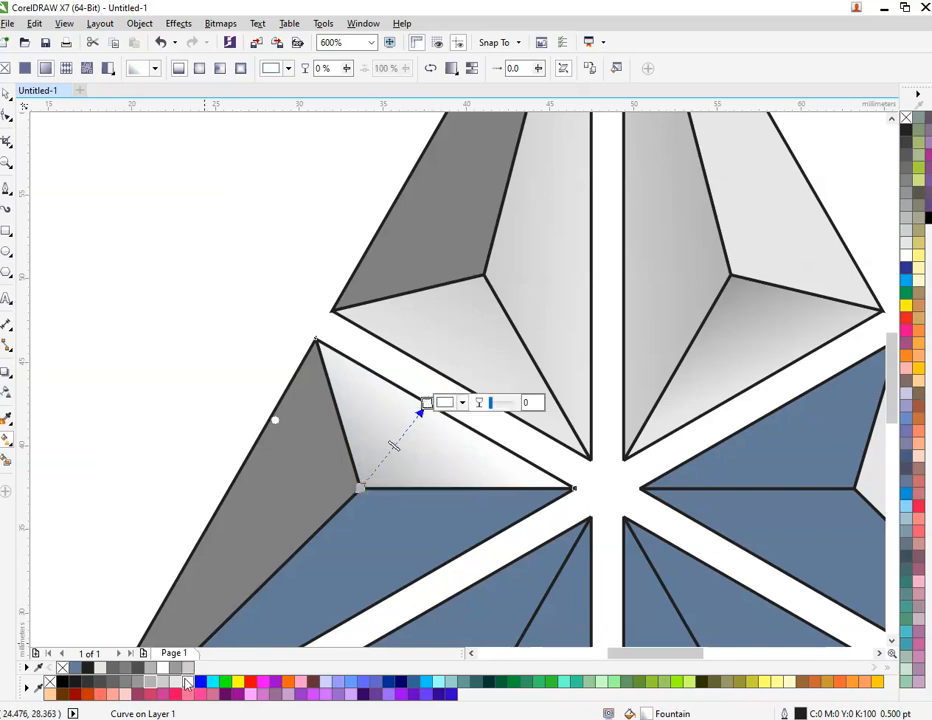
Step: Apply a fountain fill in light grays to the middle-left section's lower facet, running from its inner corner to the lower diagonal edge
left_click(356, 499)
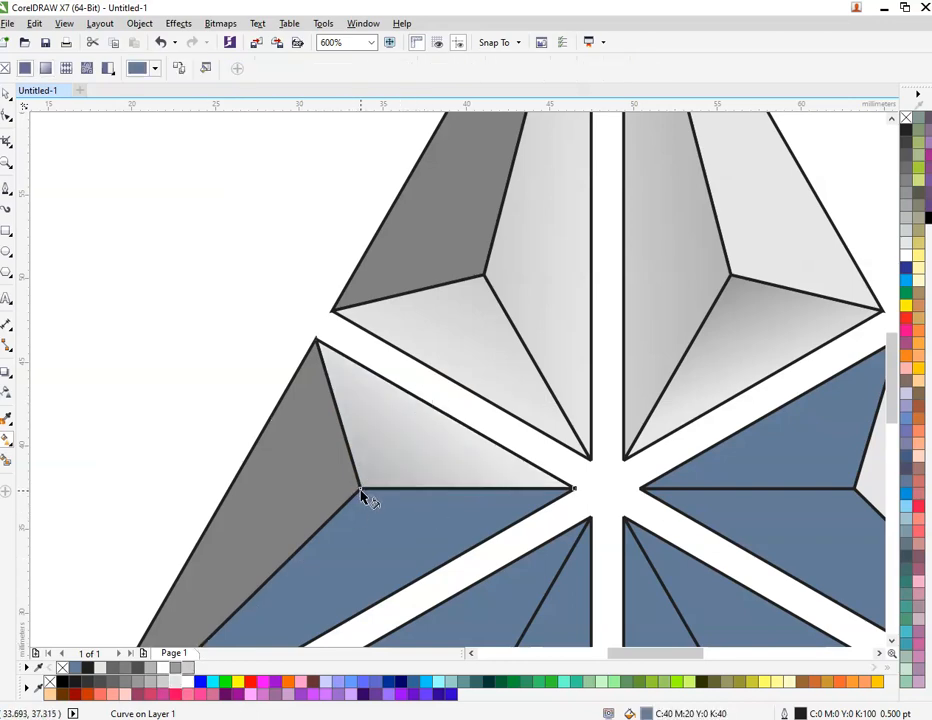
left_click_drag(361, 496, 409, 576)
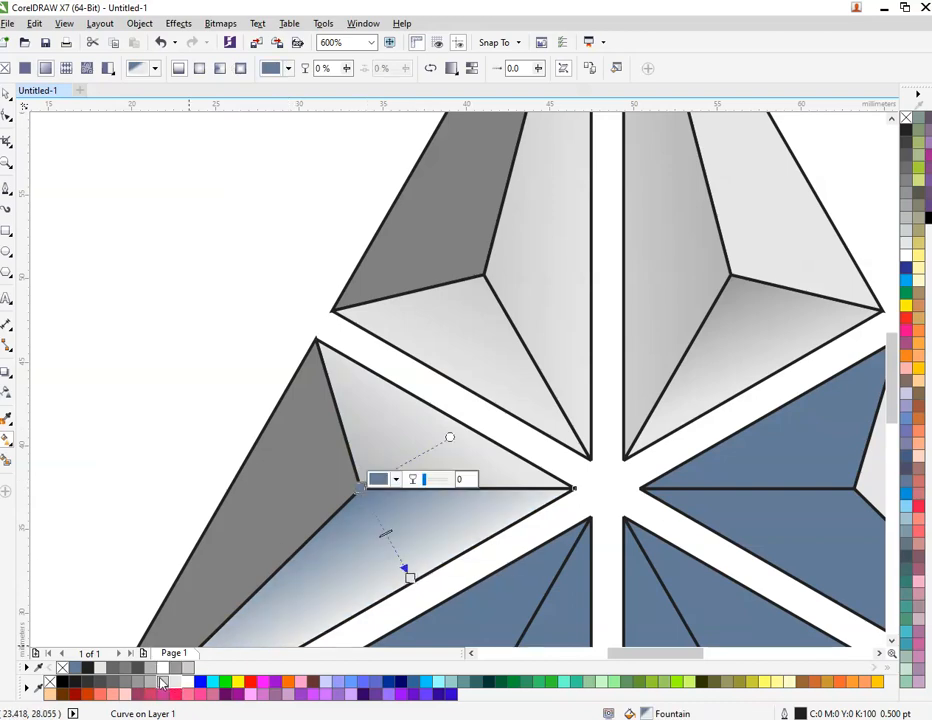
left_click(163, 668)
Step: Apply a gray-to-light-gray fountain fill to the bottom-left section's upper facet, running from its inner corner to the upper diagonal edge
scroll(413, 410, "down", 3)
left_click(433, 537)
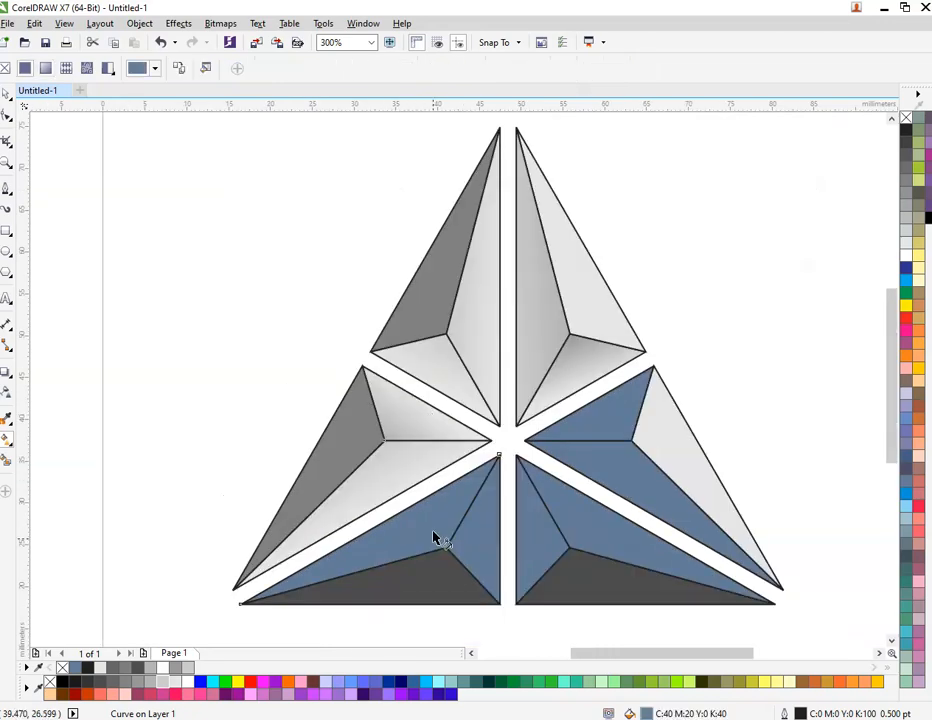
scroll(443, 551, "up", 3)
left_click_drag(455, 556, 389, 463)
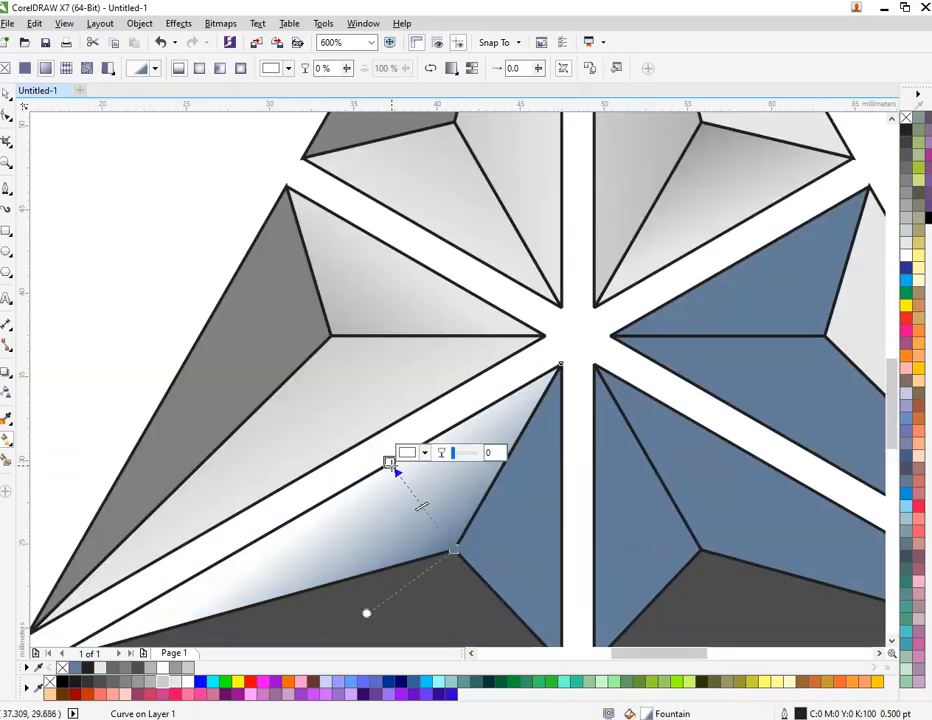
left_click(167, 682)
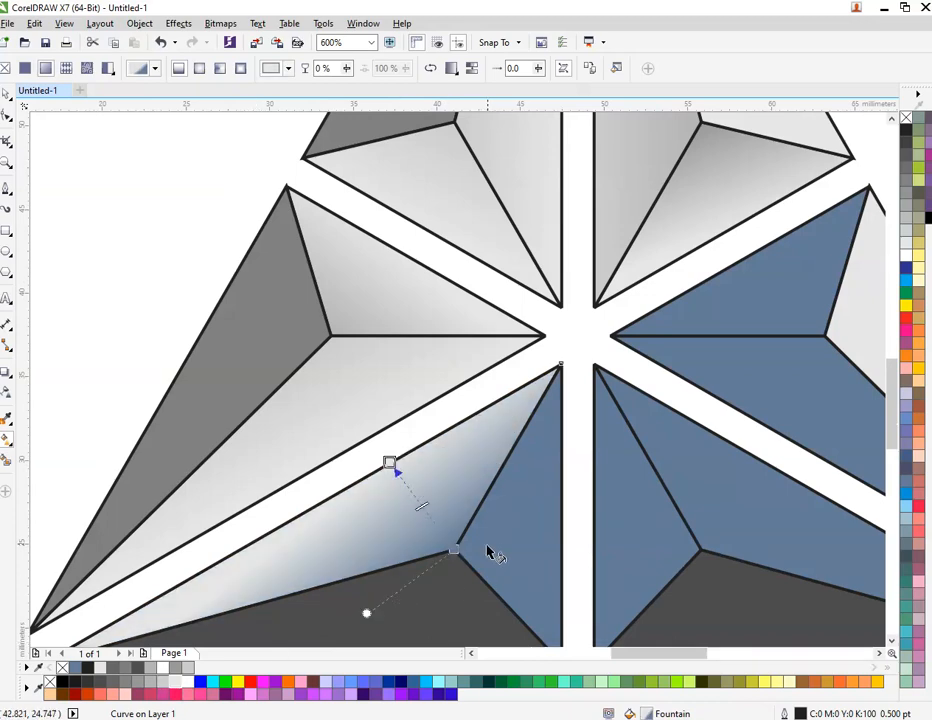
left_click(455, 549)
left_click(159, 685)
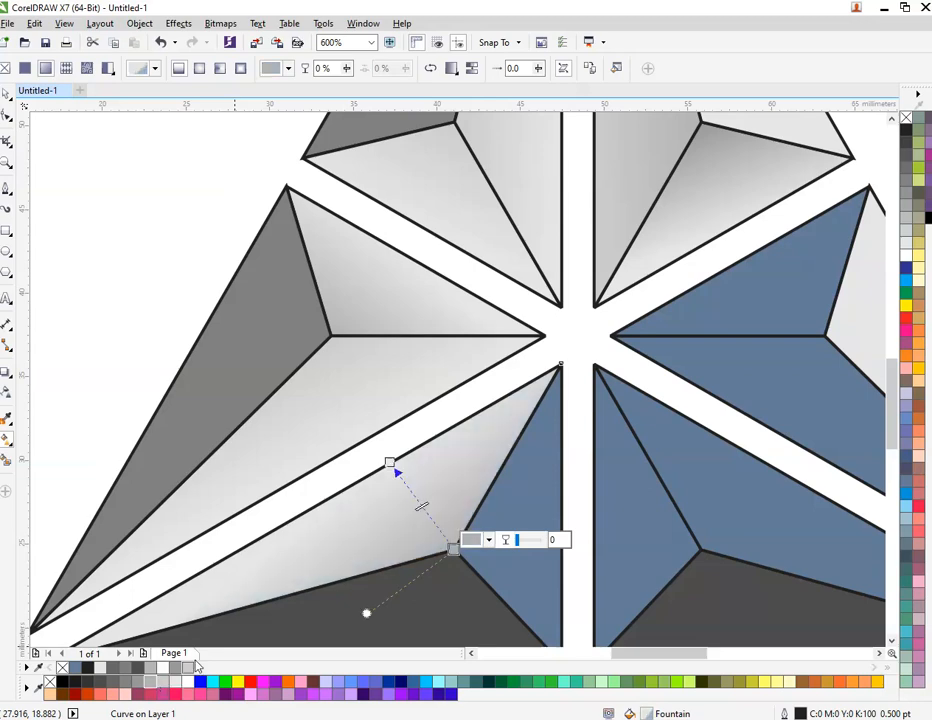
Step: Apply a gray-to-light-gray fountain fill to the bottom-left section's facet beside the vertical gap, running horizontally from its inner corner to the gap edge
left_click(495, 582)
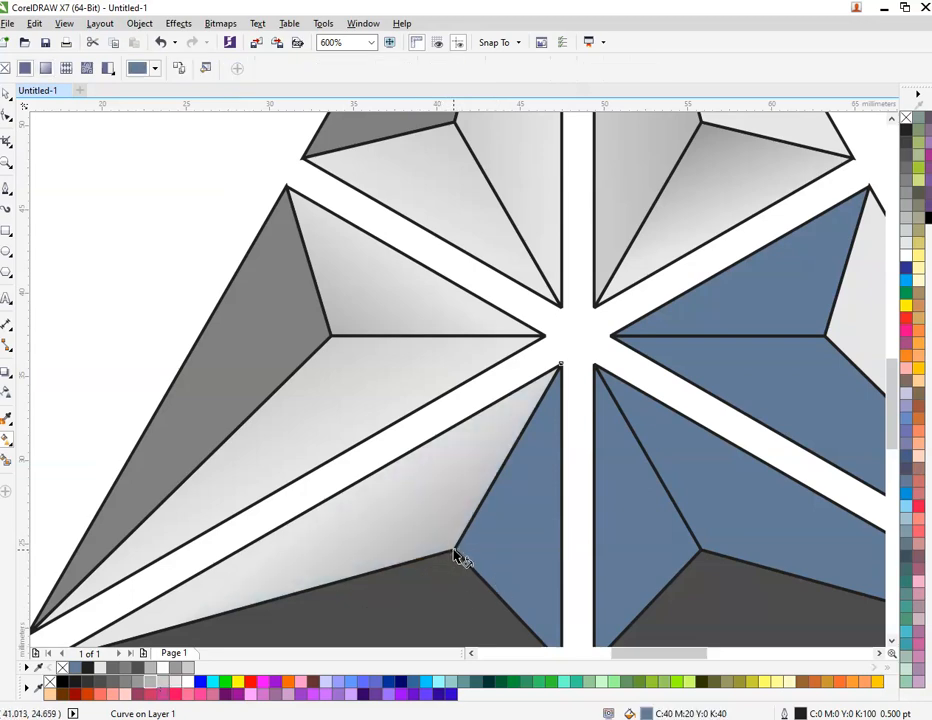
left_click_drag(454, 550, 560, 550)
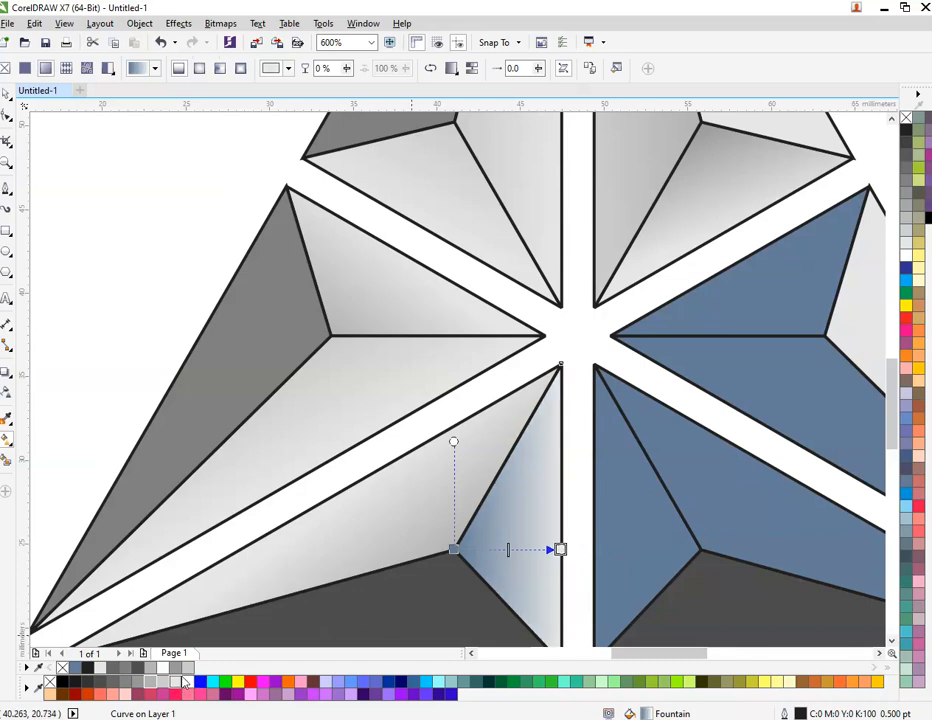
left_click(453, 551)
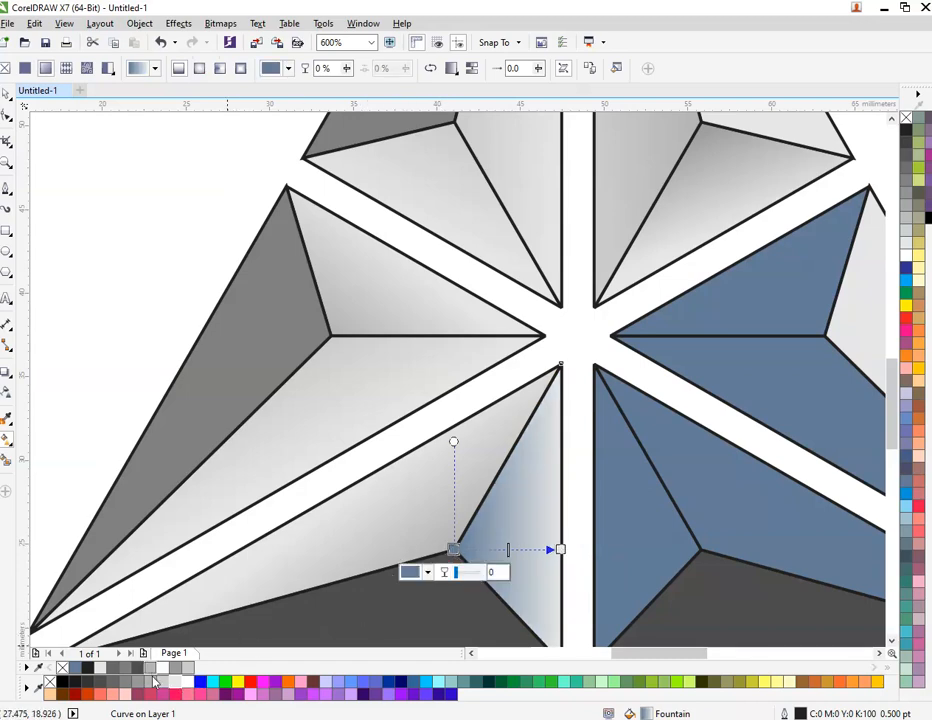
scroll(346, 414, "down", 1)
scroll(540, 487, "up", 1)
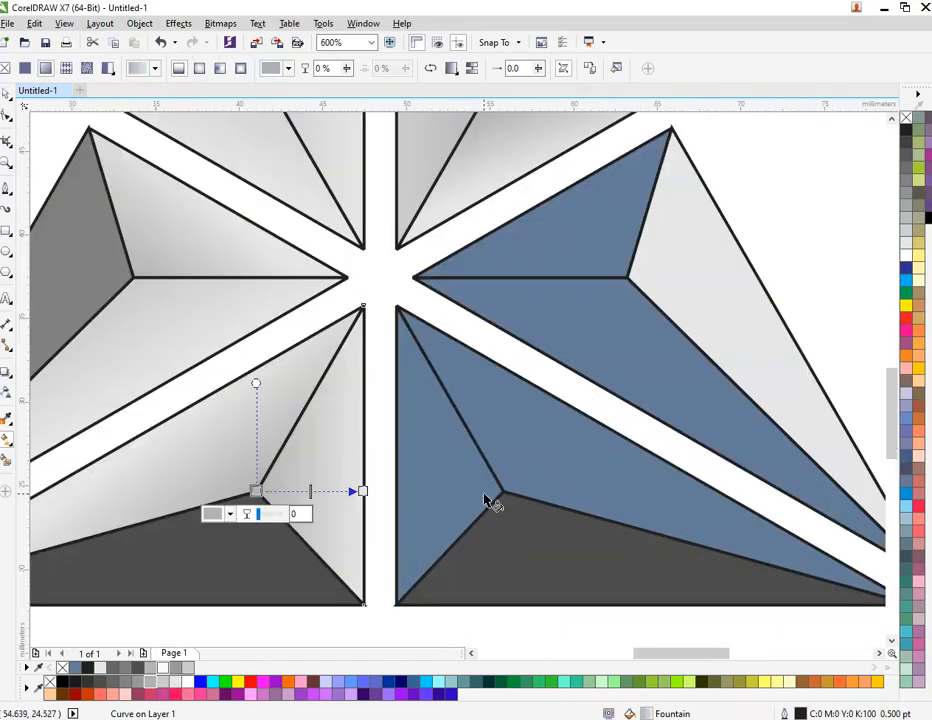
Step: Apply a gray-to-light-gray fountain fill to the bottom-right section's facet beside the vertical gap, running horizontally from its inner corner to the gap edge
left_click(505, 500)
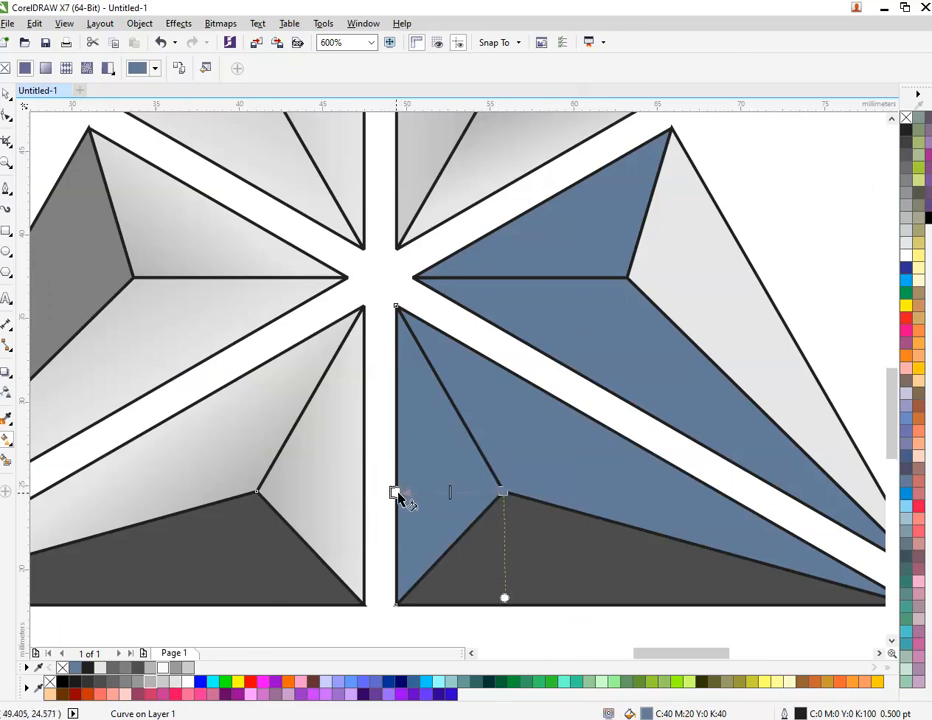
left_click_drag(395, 493, 450, 492)
left_click(500, 491)
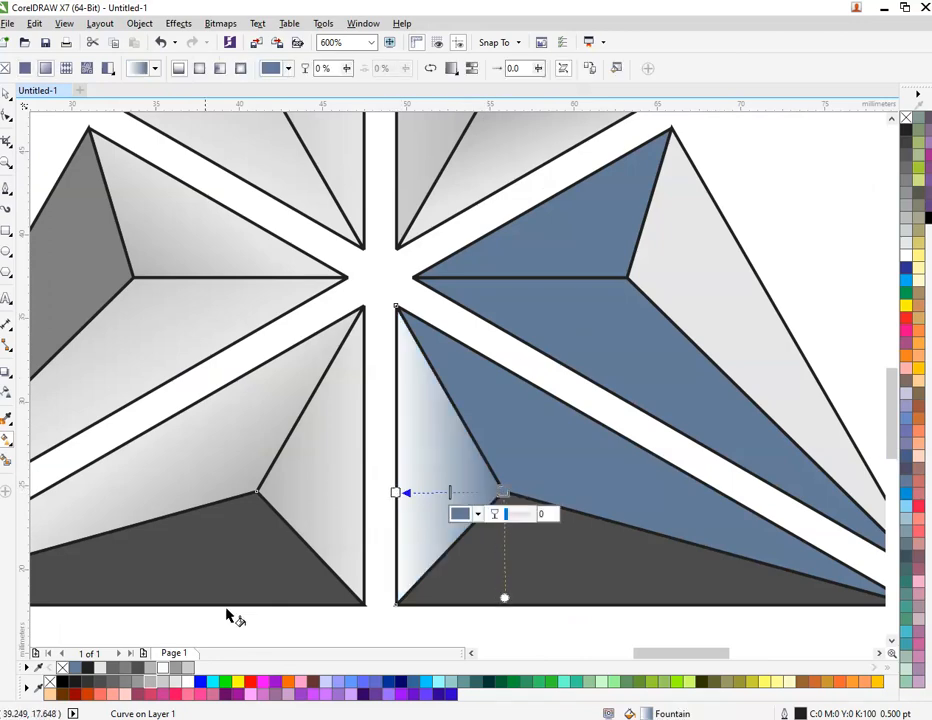
left_click(164, 683)
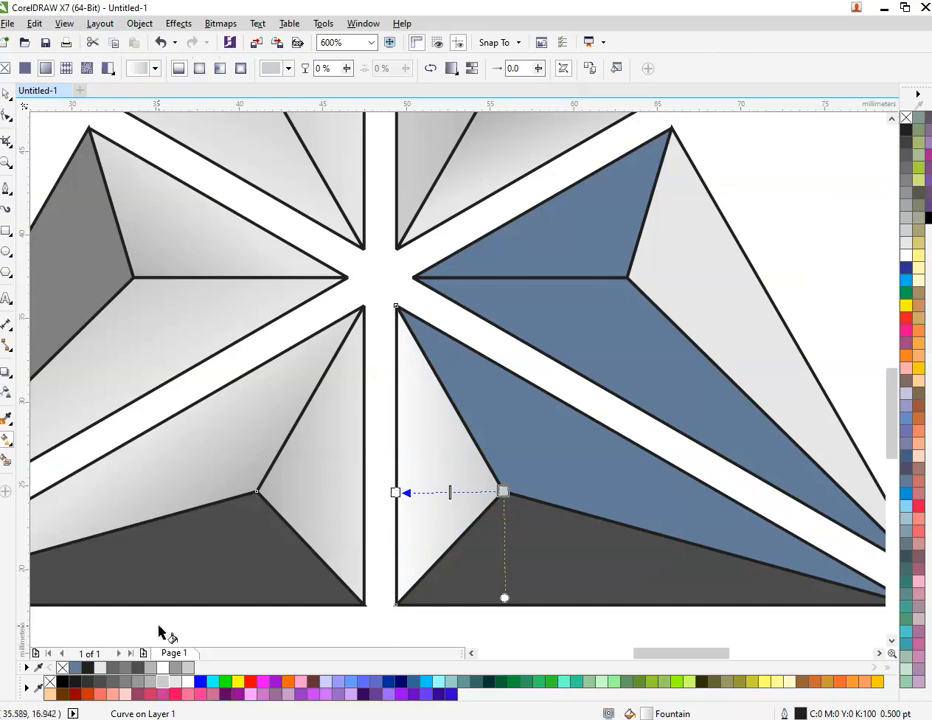
left_click(395, 492)
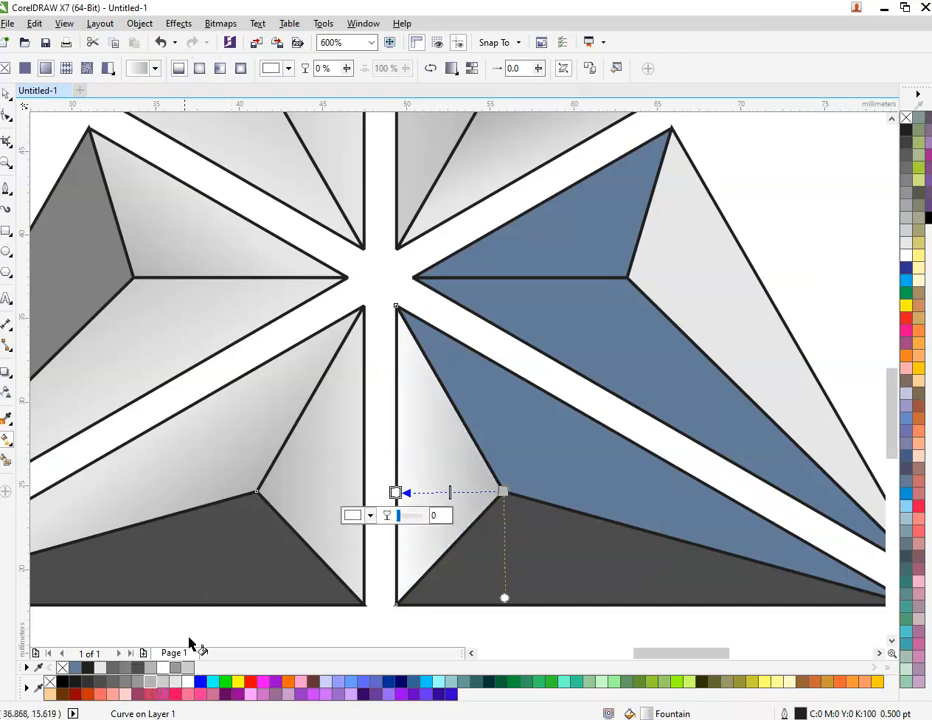
Step: Apply a fountain fill in light grays to the bottom-right section's upper facet, running from its inner corner to the upper diagonal edge
left_click(505, 495)
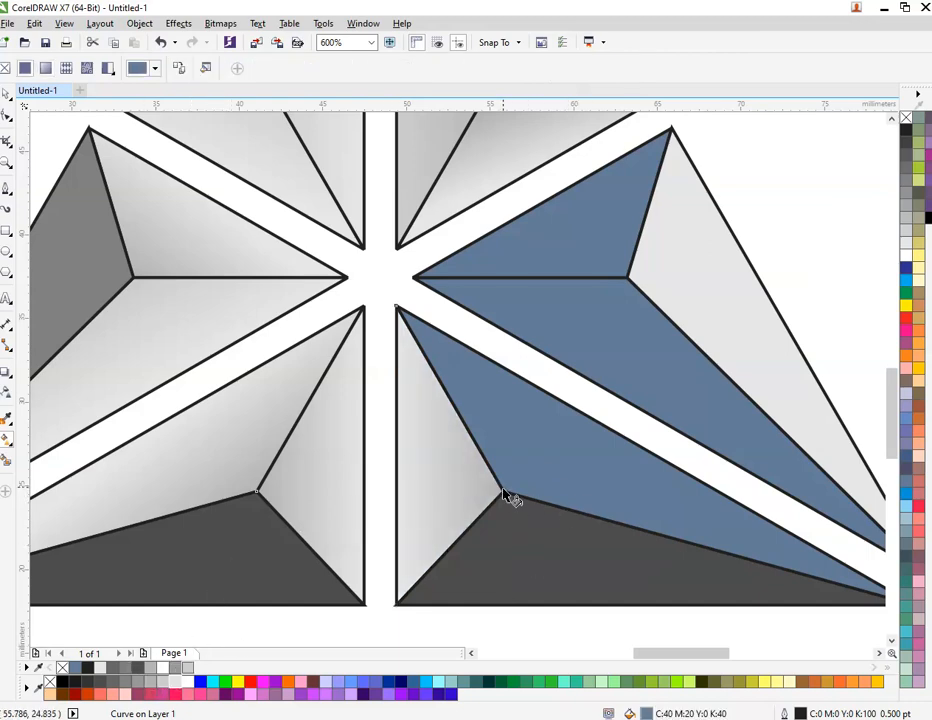
left_click_drag(505, 495, 550, 415)
left_click(502, 490)
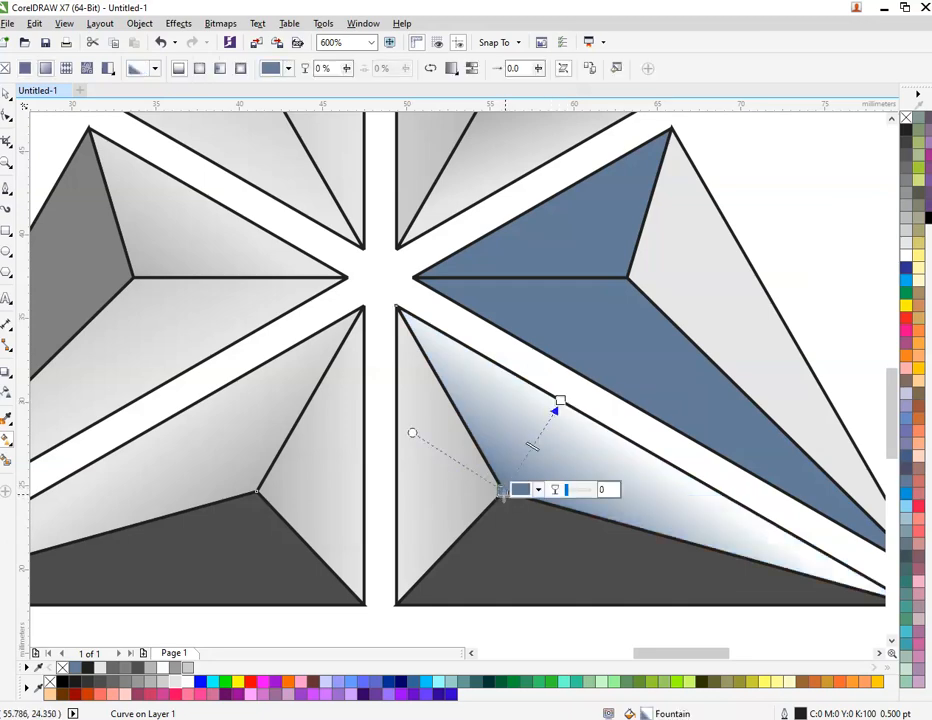
left_click(165, 686)
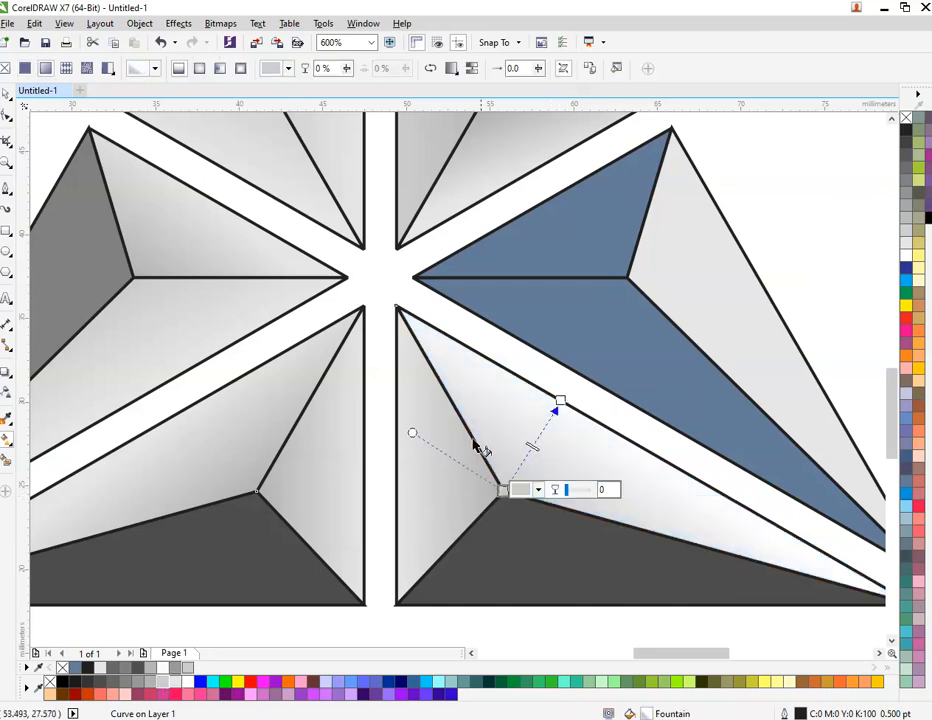
left_click(560, 402)
left_click(178, 686)
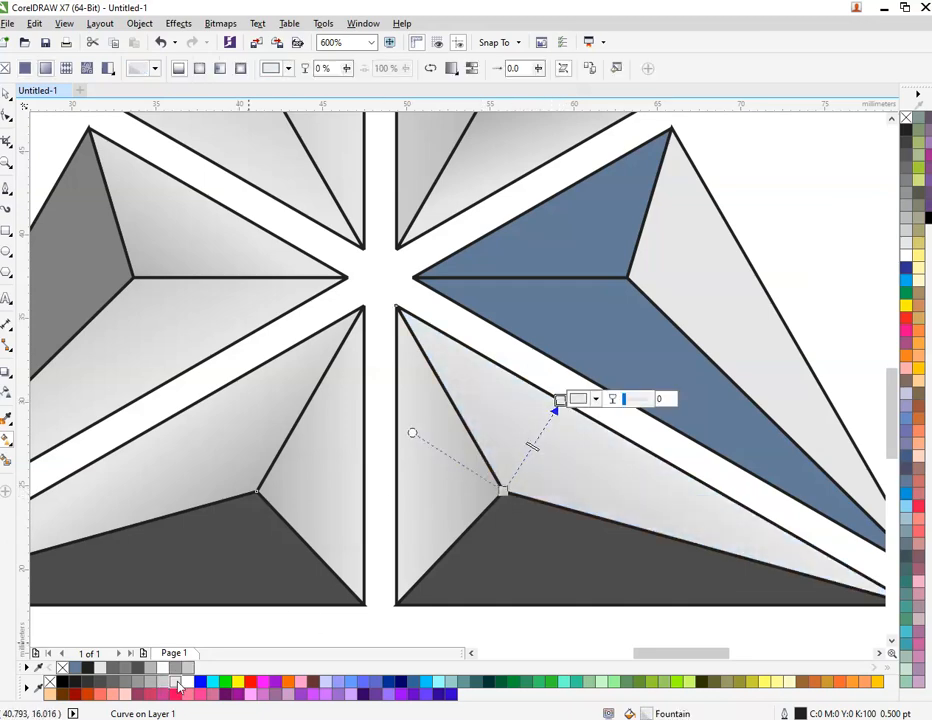
Step: Apply a medium-gray-to-light-gray fountain fill to the middle-right section's lower facet, running from its inner corner to the lower diagonal edge
left_click(632, 288)
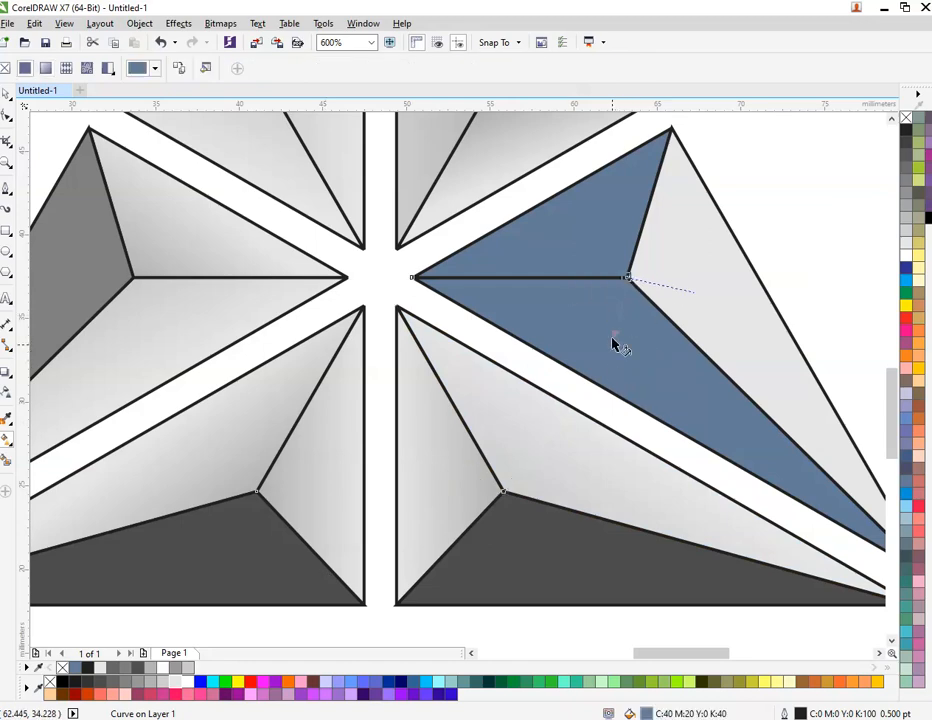
left_click_drag(627, 277, 595, 381)
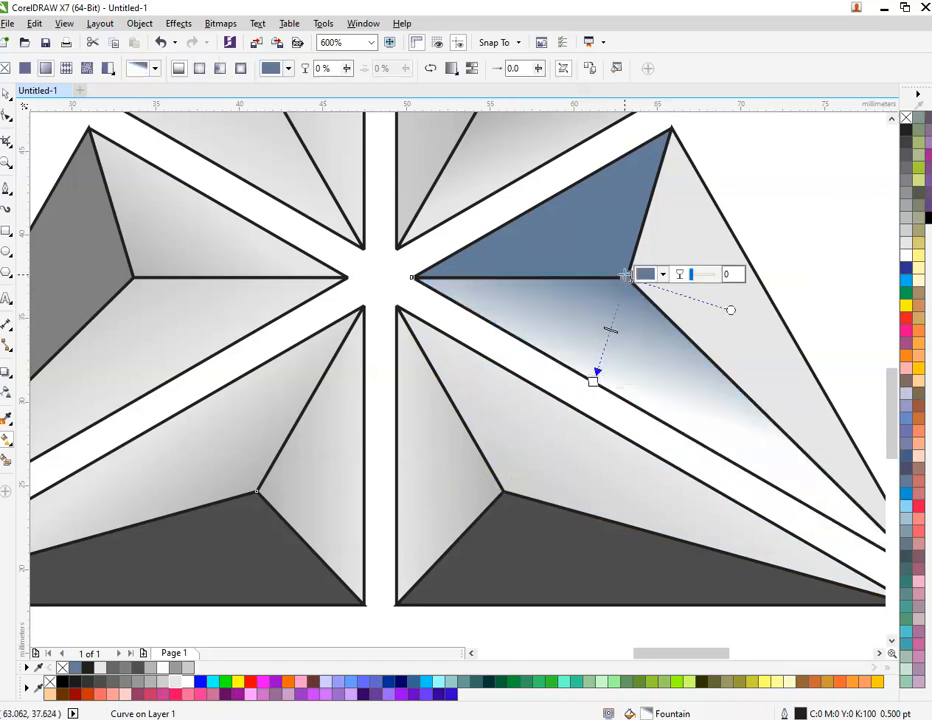
key("ctrl+z")
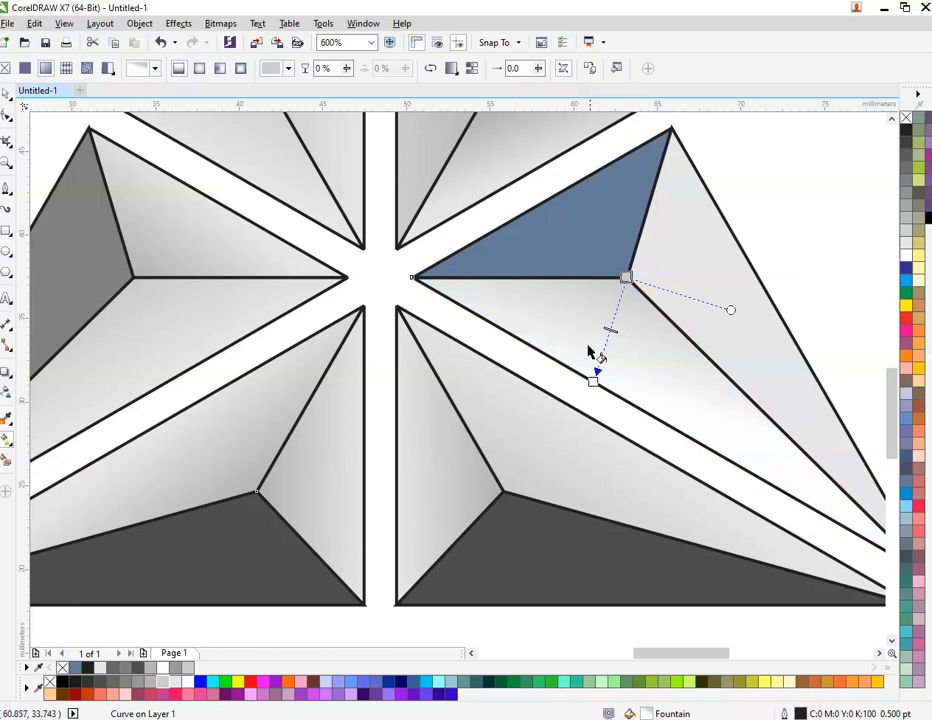
left_click(139, 684)
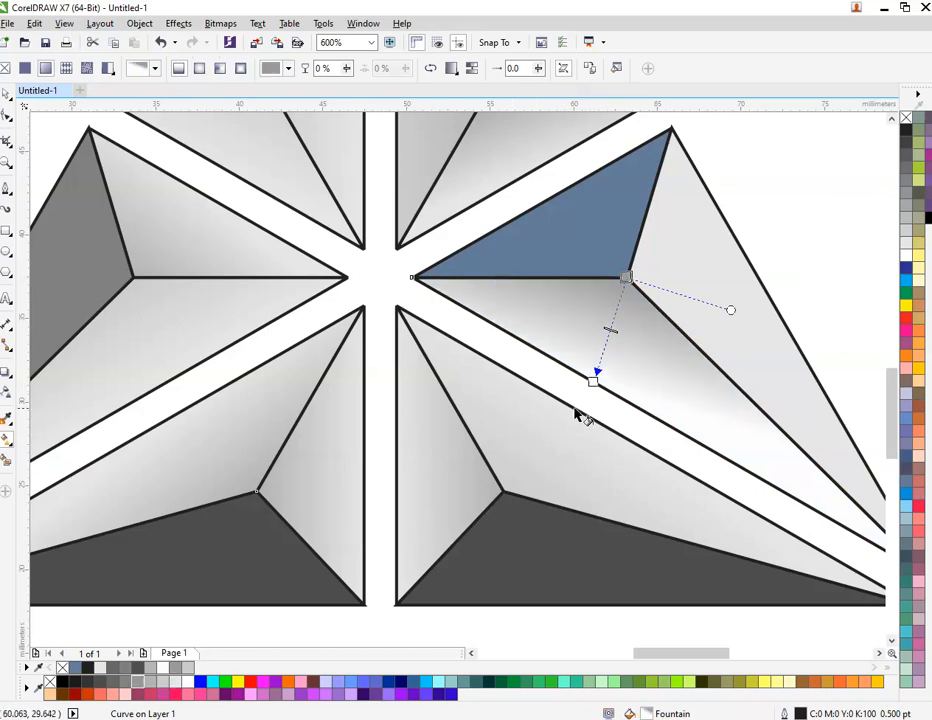
left_click_drag(595, 380, 583, 367)
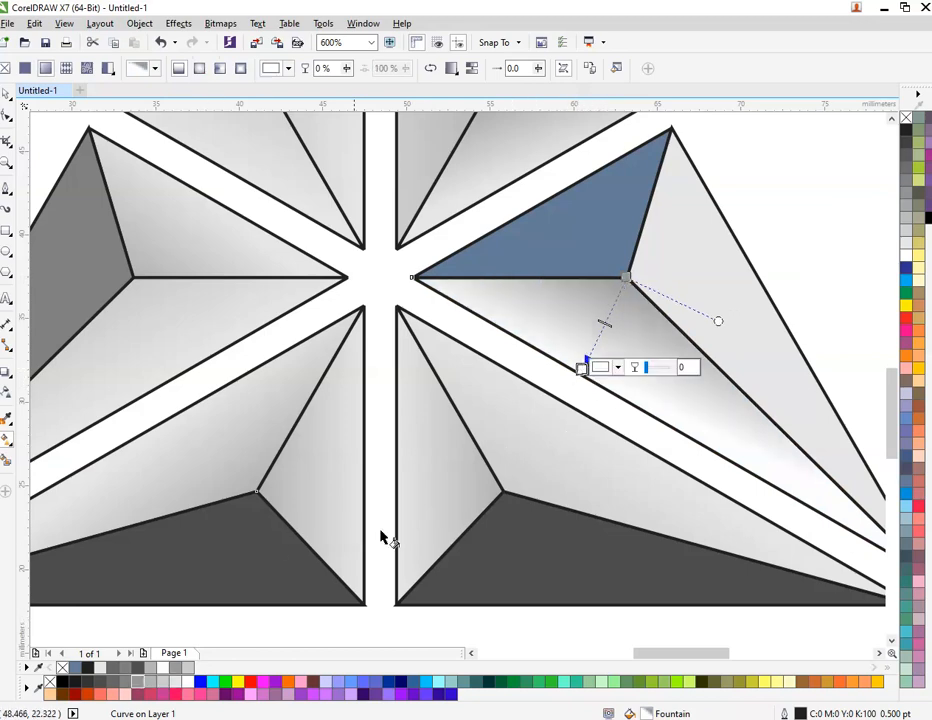
scroll(272, 597, "down", 2)
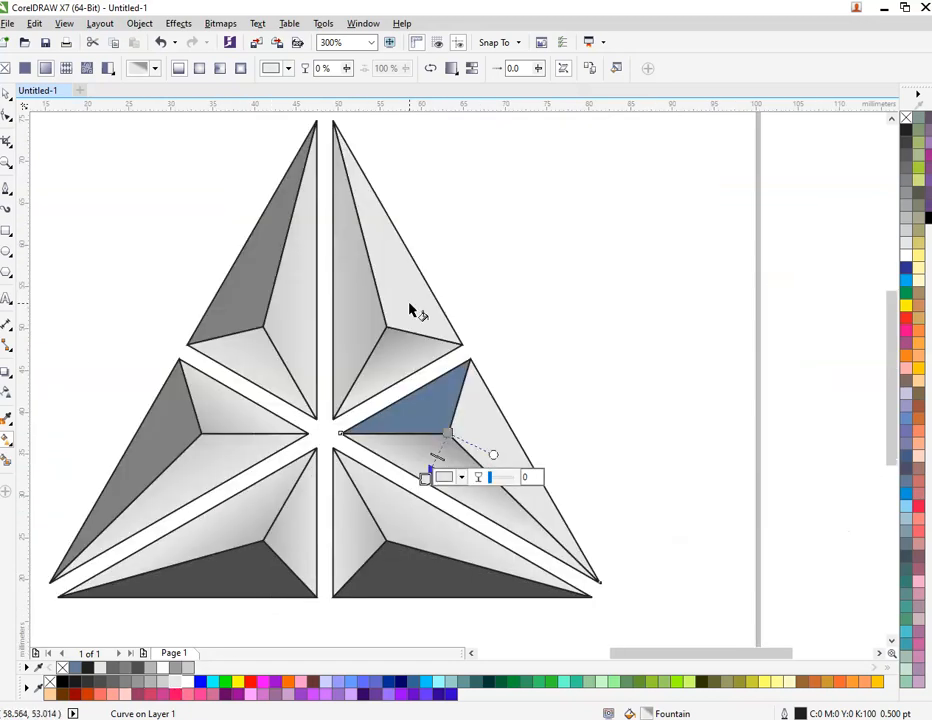
Step: Apply a gray-to-light-gray fountain fill to the middle-right section's upper facet, running from its inner corner to the upper diagonal edge, and deselect it
scroll(416, 315, "up", 2)
left_click(448, 552)
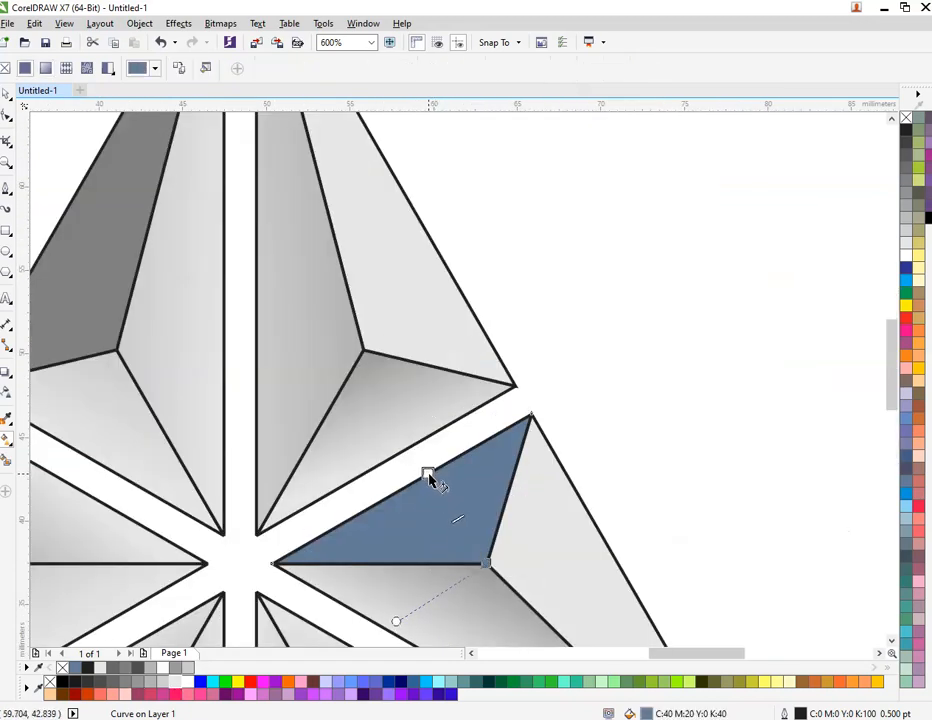
left_click(421, 478)
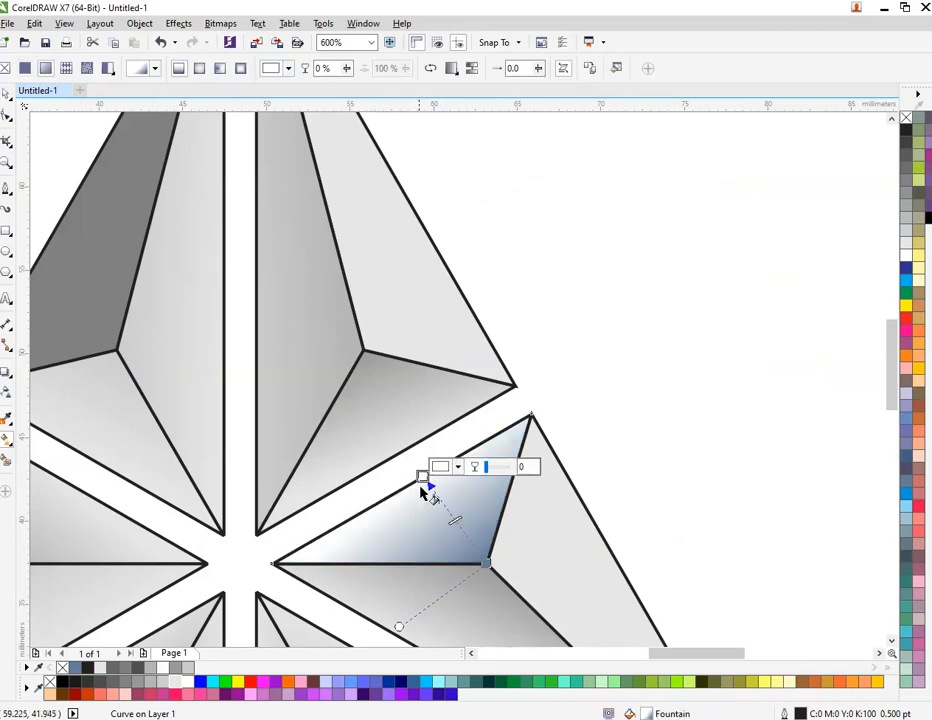
left_click(486, 563)
left_click(150, 685)
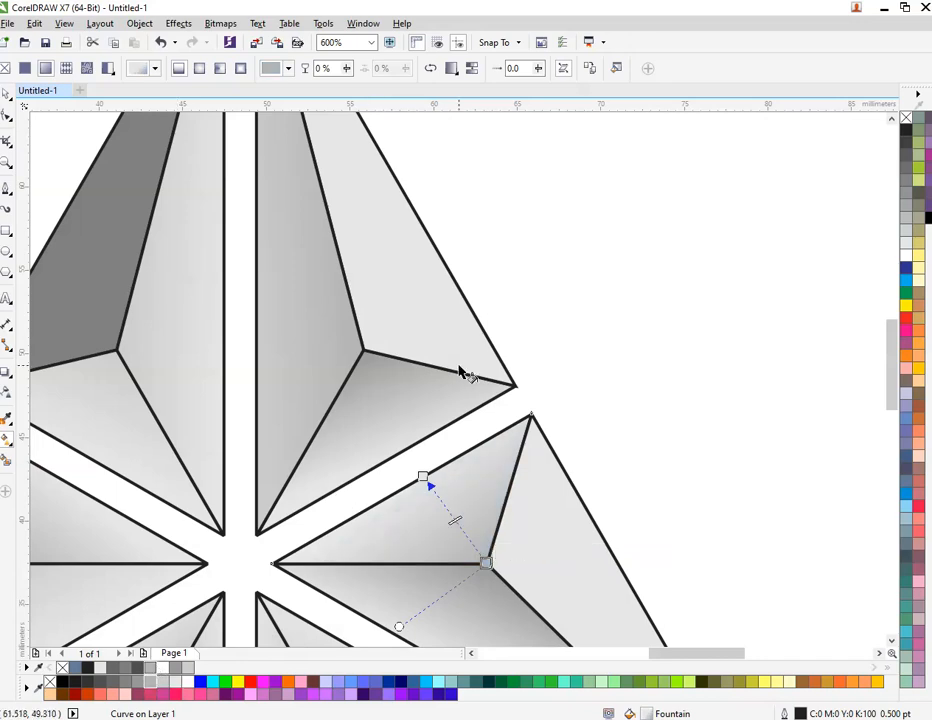
scroll(463, 373, "down", 1)
scroll(460, 372, "down", 1)
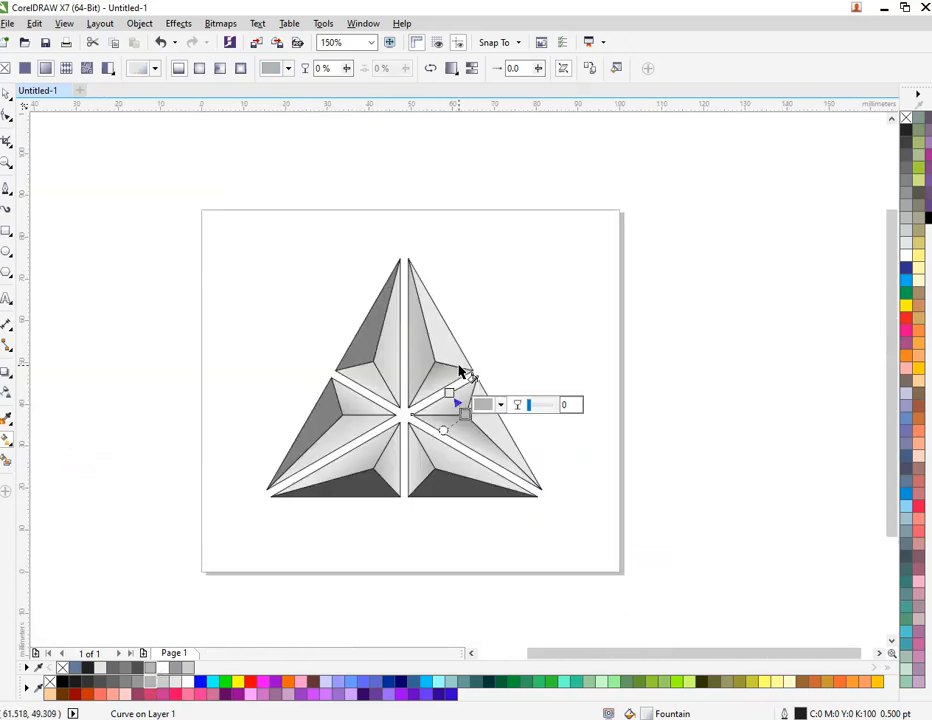
scroll(460, 372, "up", 1)
key("space")
key("Escape")
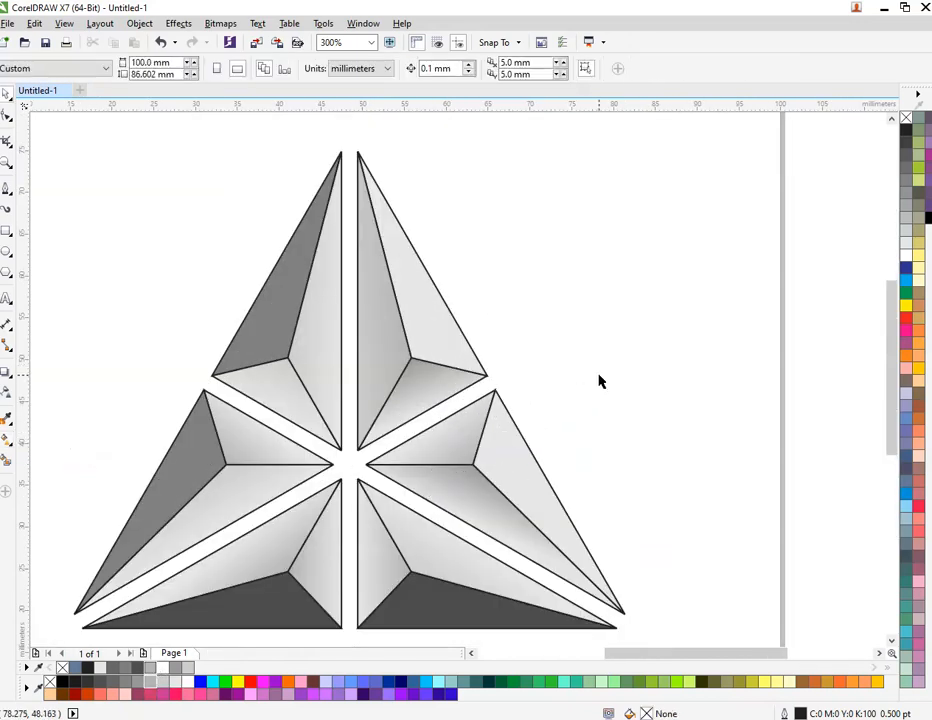
Step: Remove the outlines from all facets of the triangle by setting their outline width to None
scroll(600, 381, "down", 1)
left_click_drag(315, 273, 630, 525)
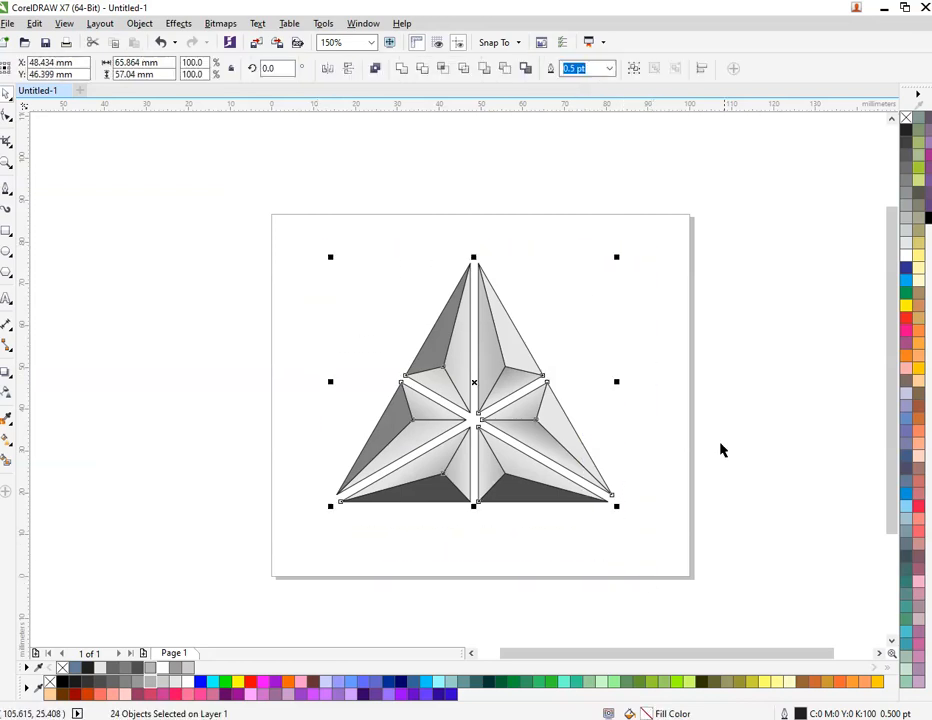
double_click(783, 713)
left_click(371, 272)
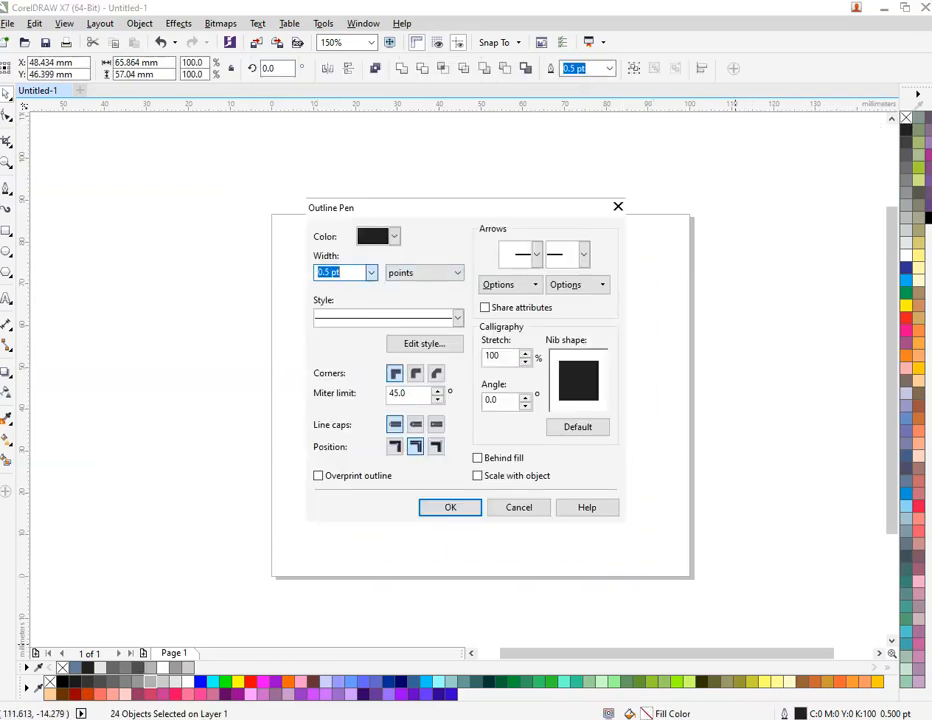
left_click(335, 287)
left_click(459, 505)
left_click(295, 344)
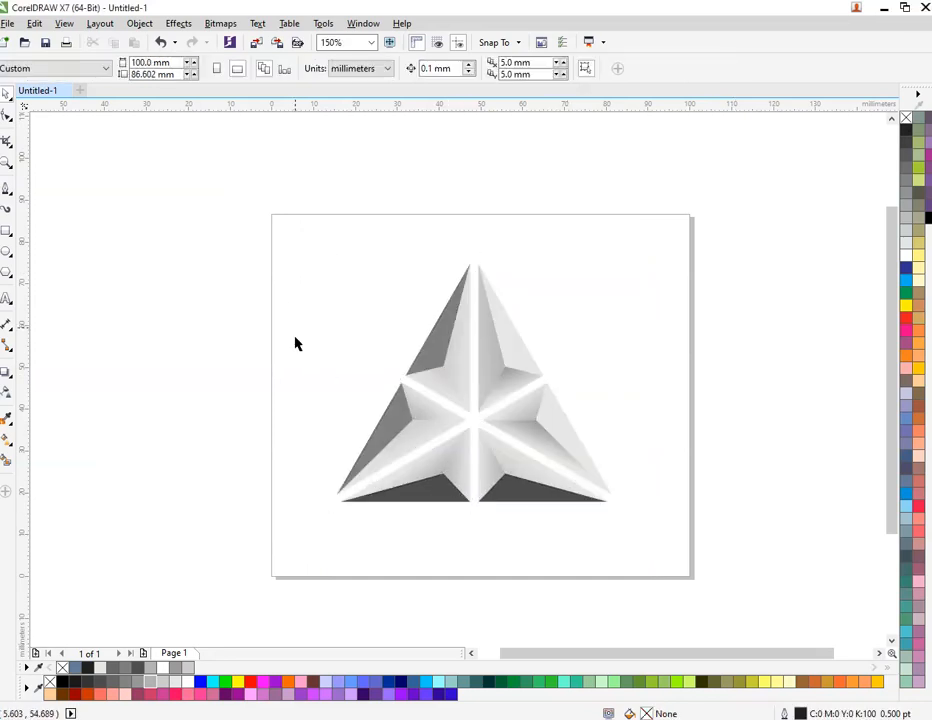
left_click_drag(301, 229, 693, 558)
left_click(680, 491)
Step: Try solid grays #999999 and #B3B3B3 on the outer facets of the upper-right and middle-right sections, and set them back to #E6E6E6
scroll(552, 375, "up", 2)
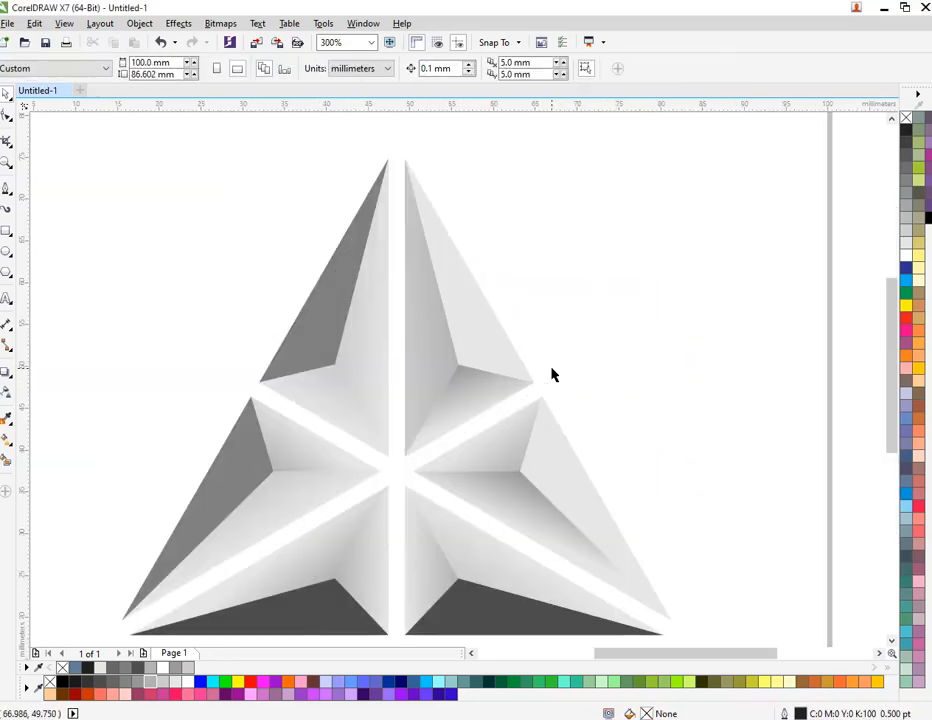
left_click(580, 507)
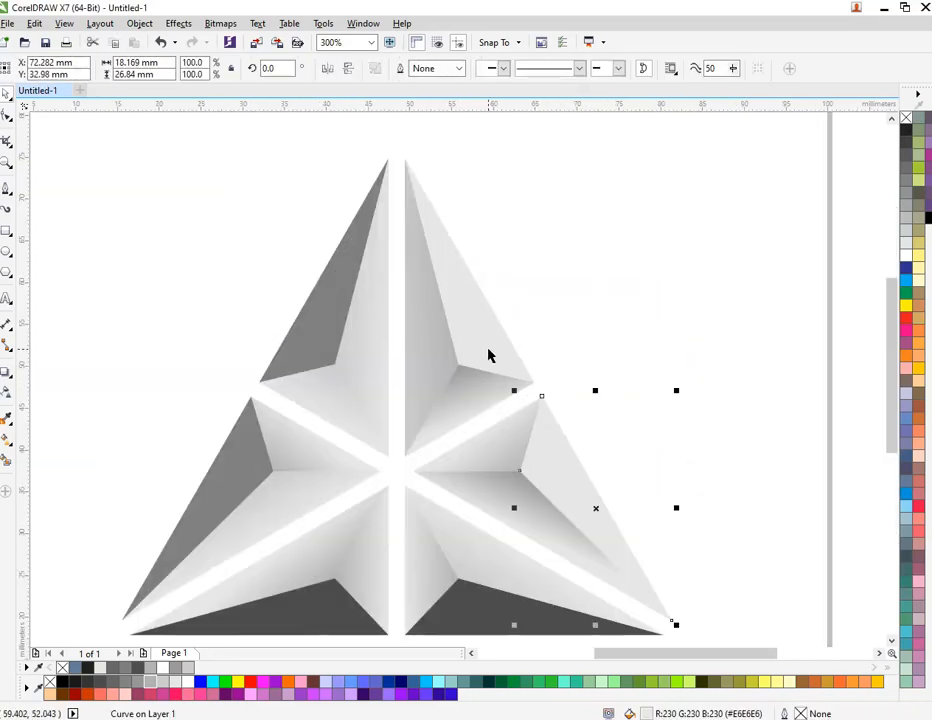
left_click(140, 683)
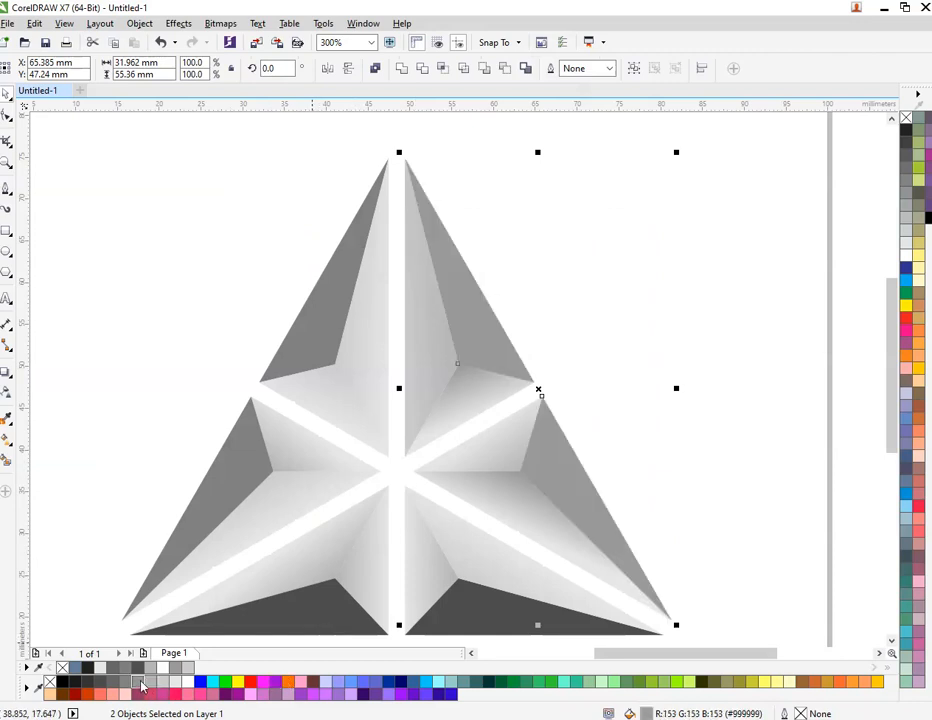
left_click(151, 685)
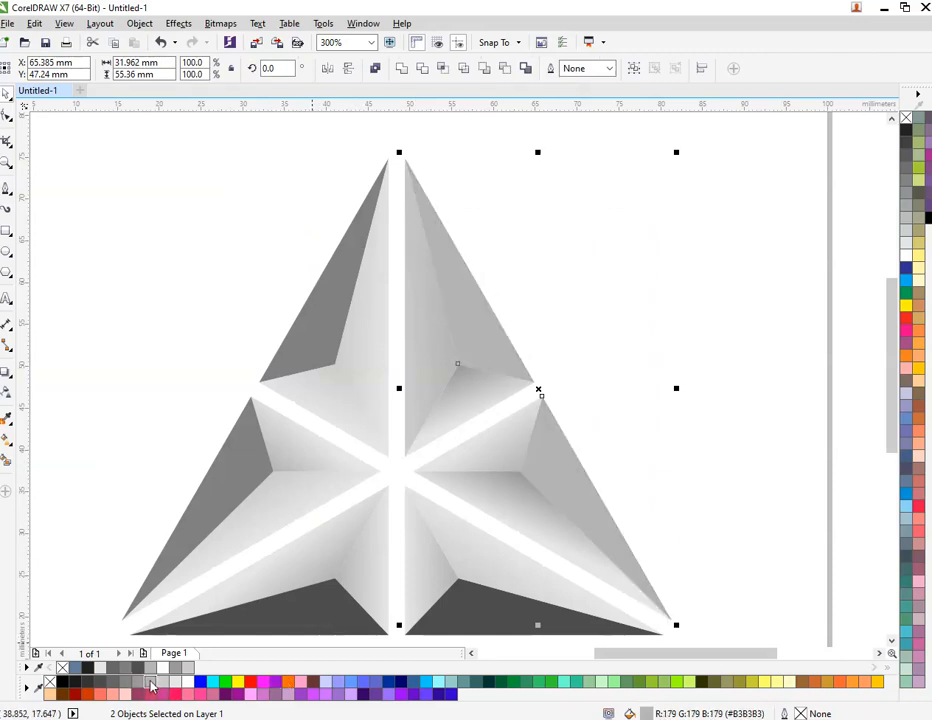
left_click(166, 684)
left_click(178, 684)
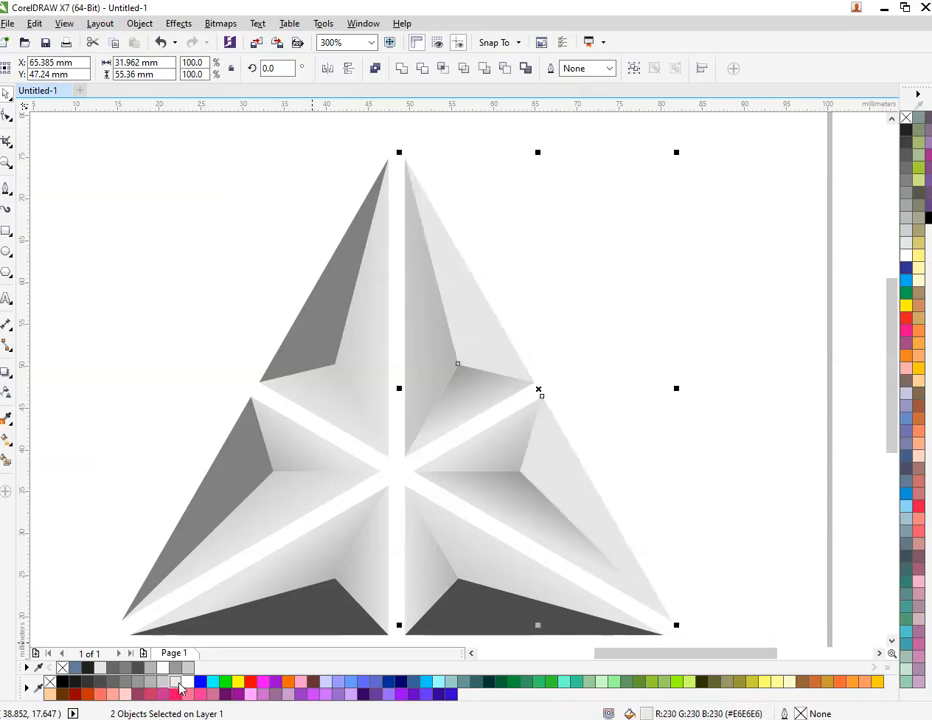
left_click(592, 413)
left_click(569, 462)
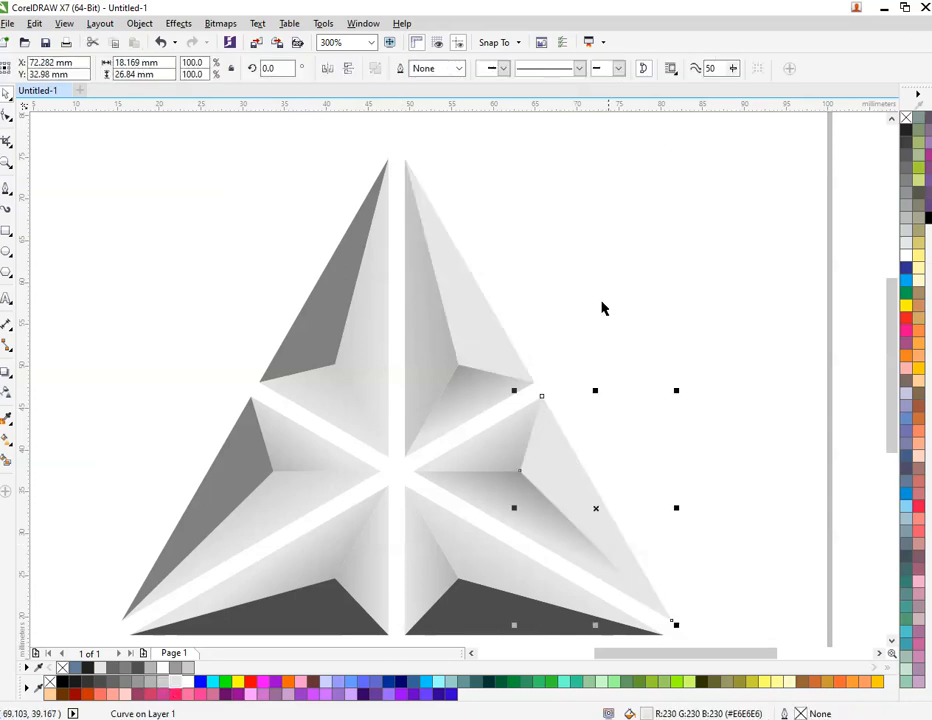
key("Escape")
Step: Select all facets of the triangle and group them into one object
scroll(187, 356, "down", 2)
left_click_drag(167, 272, 549, 610)
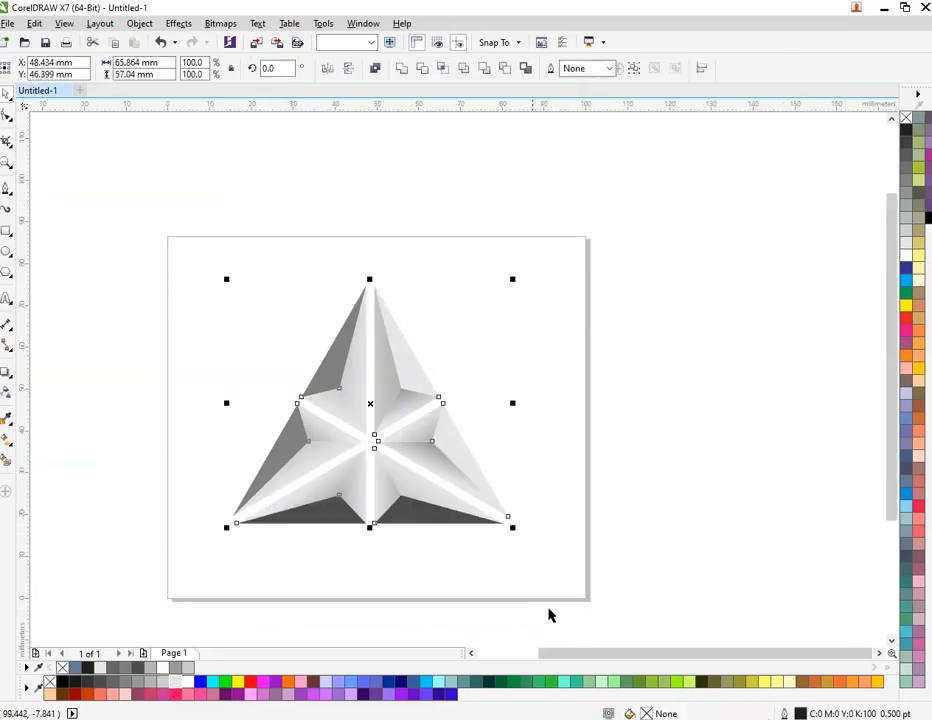
right_click(402, 517)
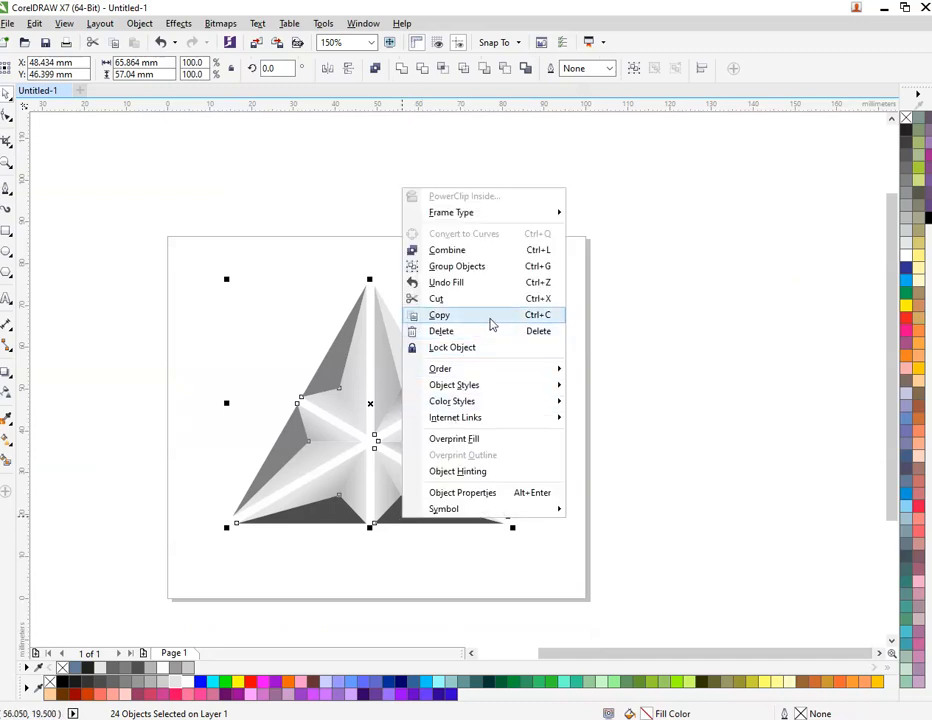
left_click(532, 268)
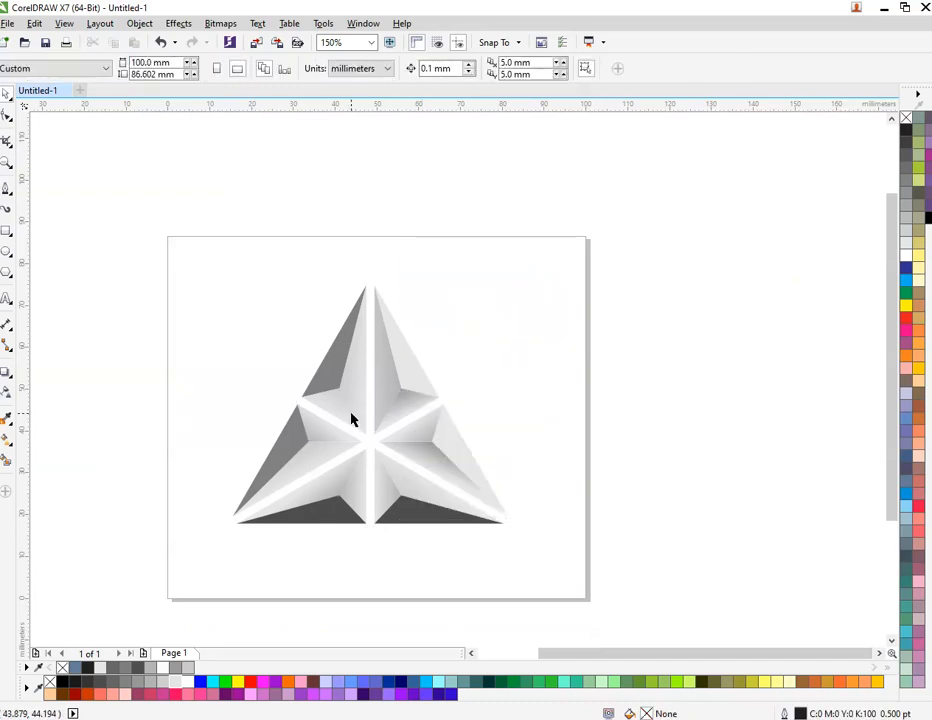
Step: Move the grouped triangle off the page as one object and back onto it, and check it up close
left_click_drag(350, 416, 679, 418)
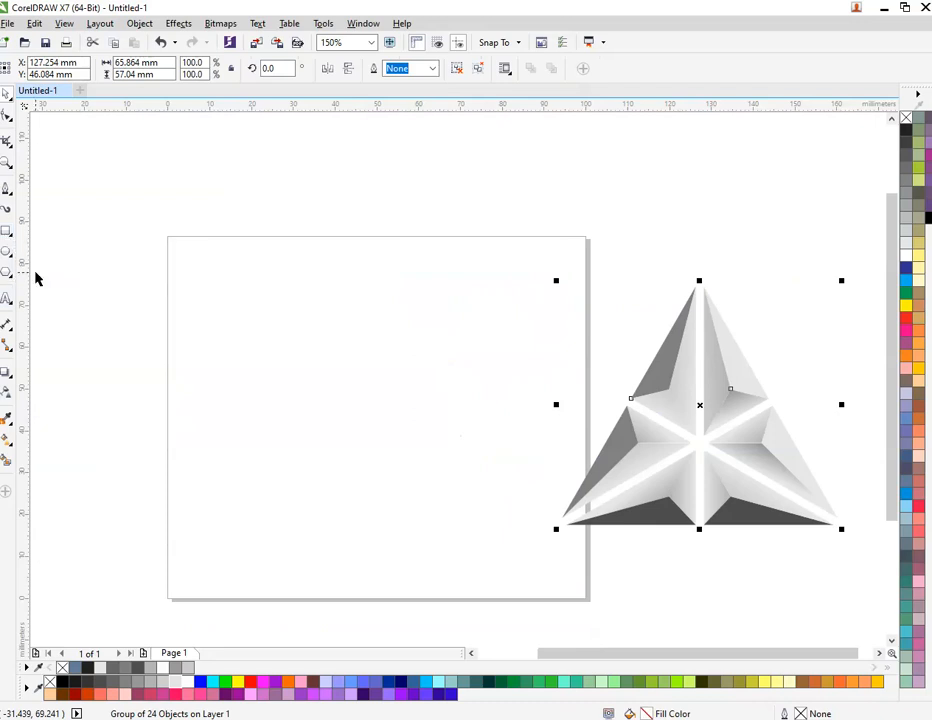
left_click_drag(730, 449, 448, 447)
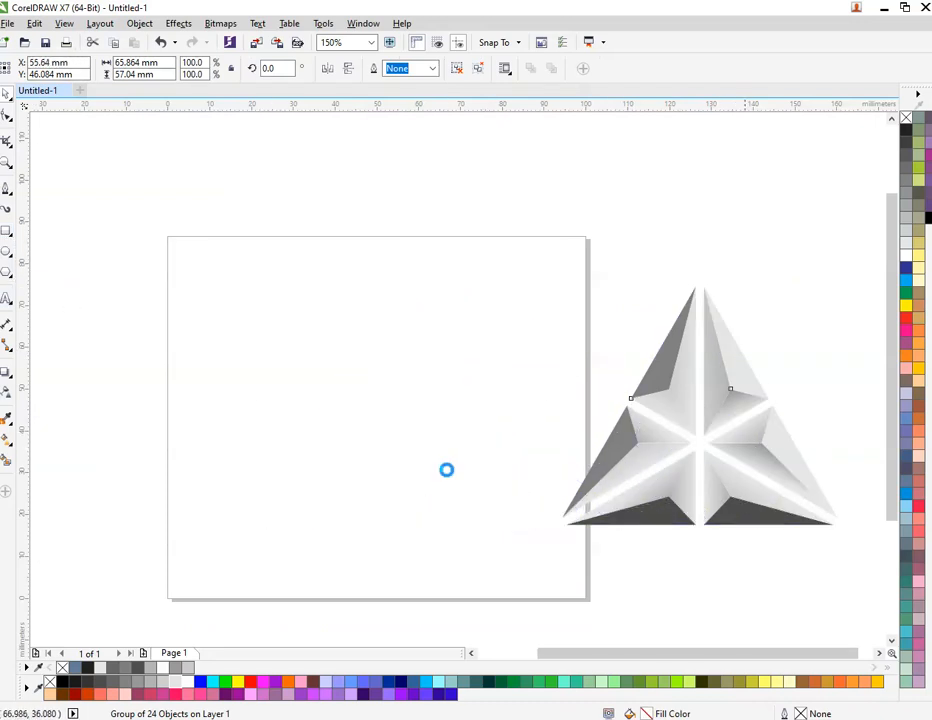
left_click(418, 622)
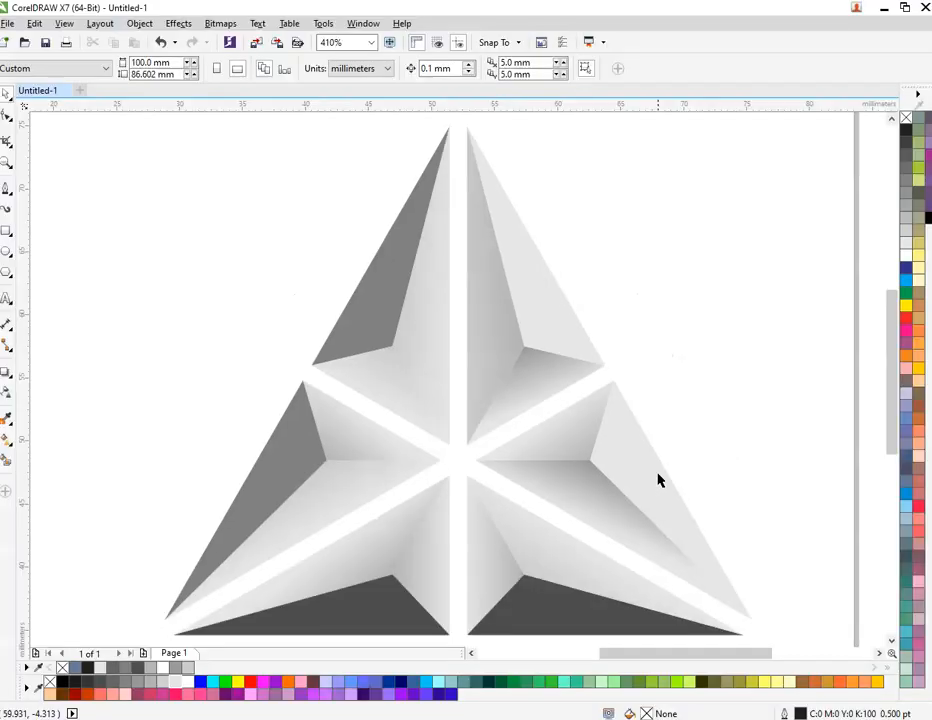
scroll(705, 444, "down", 3)
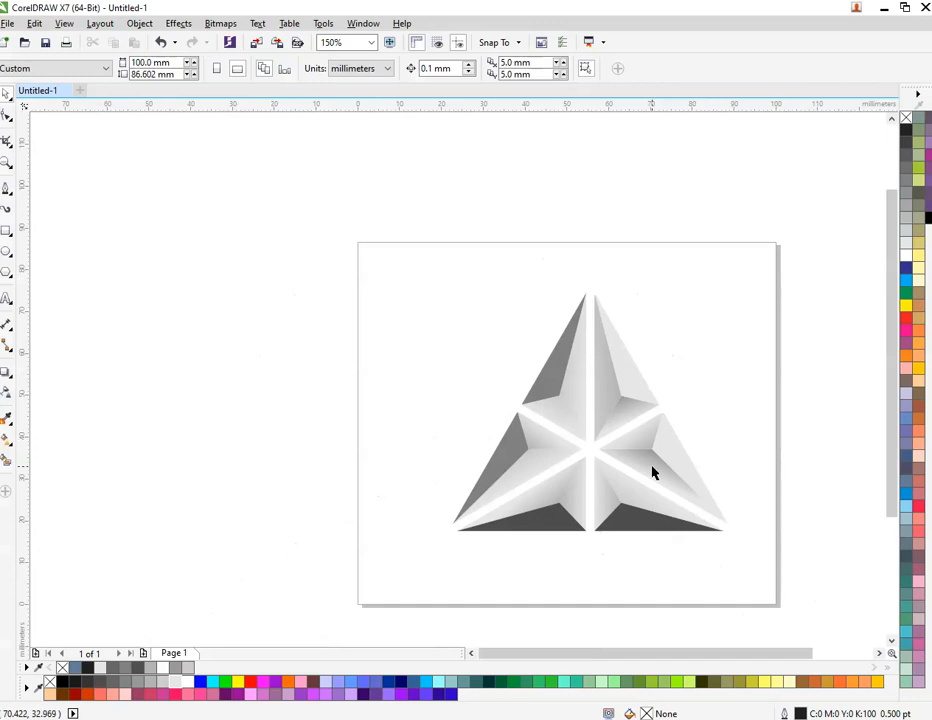
Step: Draw a square of about 62 mm beside the triangle, overlapping the page's left edge, and fill it with blue #336699
left_click(5, 233)
left_click_drag(129, 310, 387, 506)
key("space")
left_click(443, 579)
left_click(304, 521)
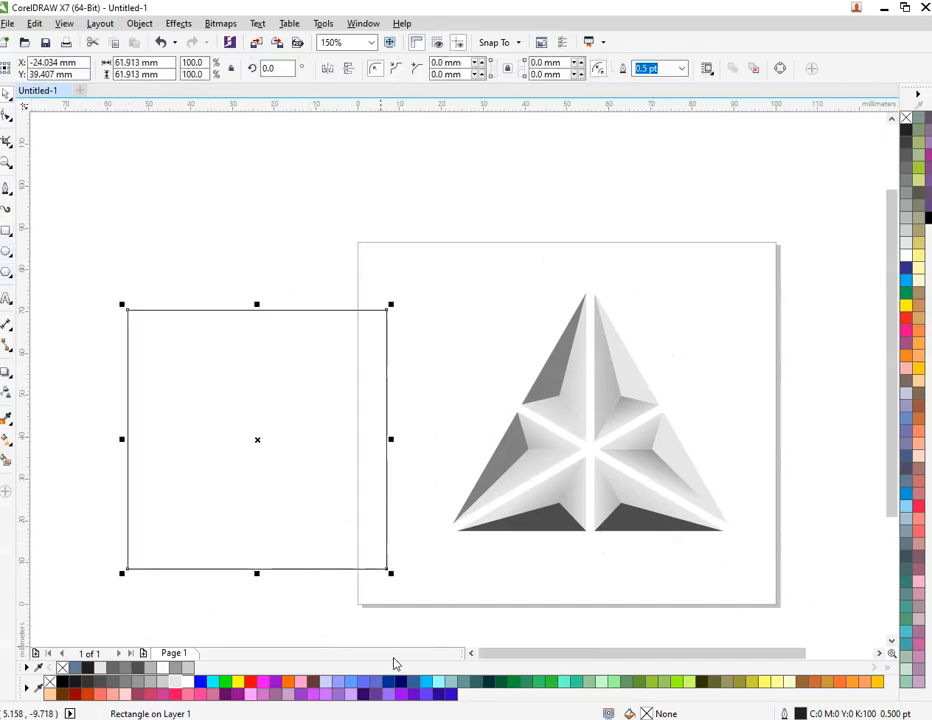
left_click(418, 685)
Step: Align the grouped triangle to the blue square, centered both horizontally and vertically, and deselect them
left_click(500, 505)
left_click(212, 458, "shift")
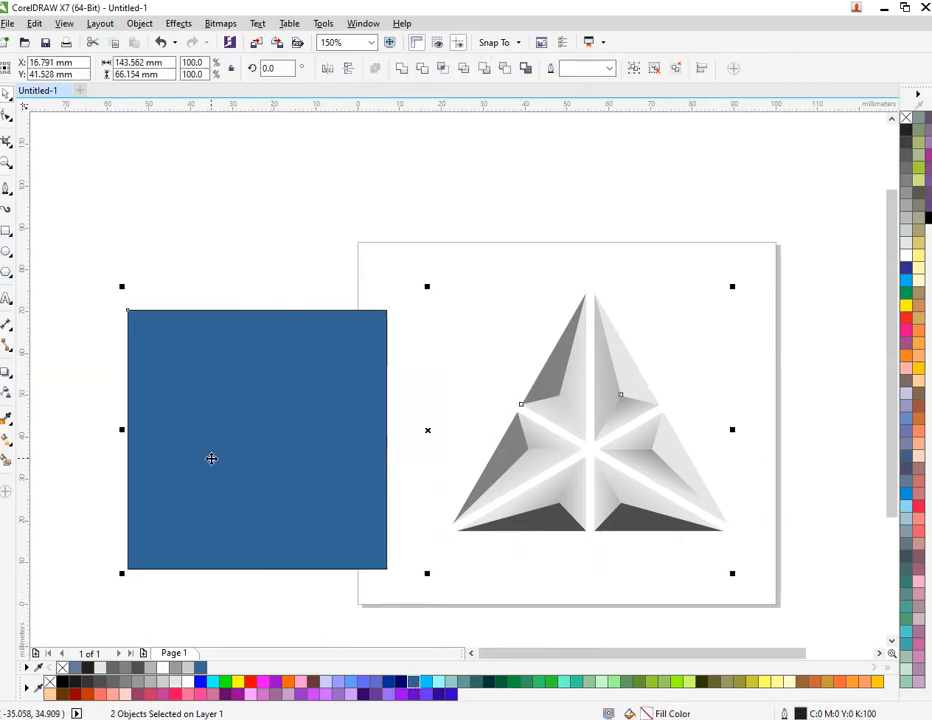
key("e")
key("c")
left_click(212, 458)
left_click(356, 587)
Step: Move the blue square back one in the stacking order, behind the triangle, and deselect it
left_click(354, 549)
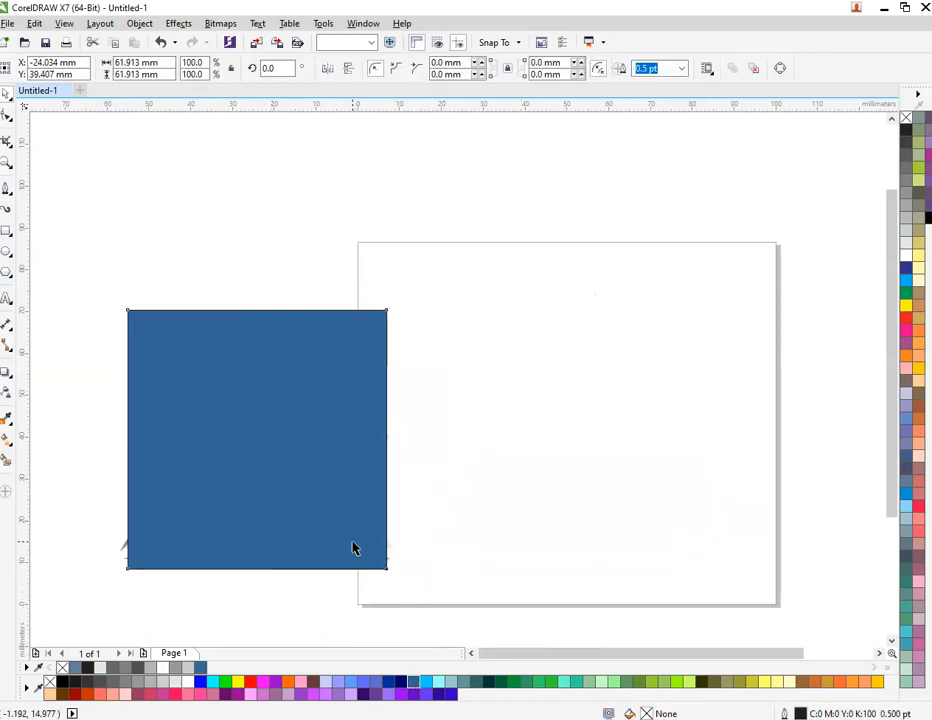
right_click(354, 549)
mouse_move(422, 381)
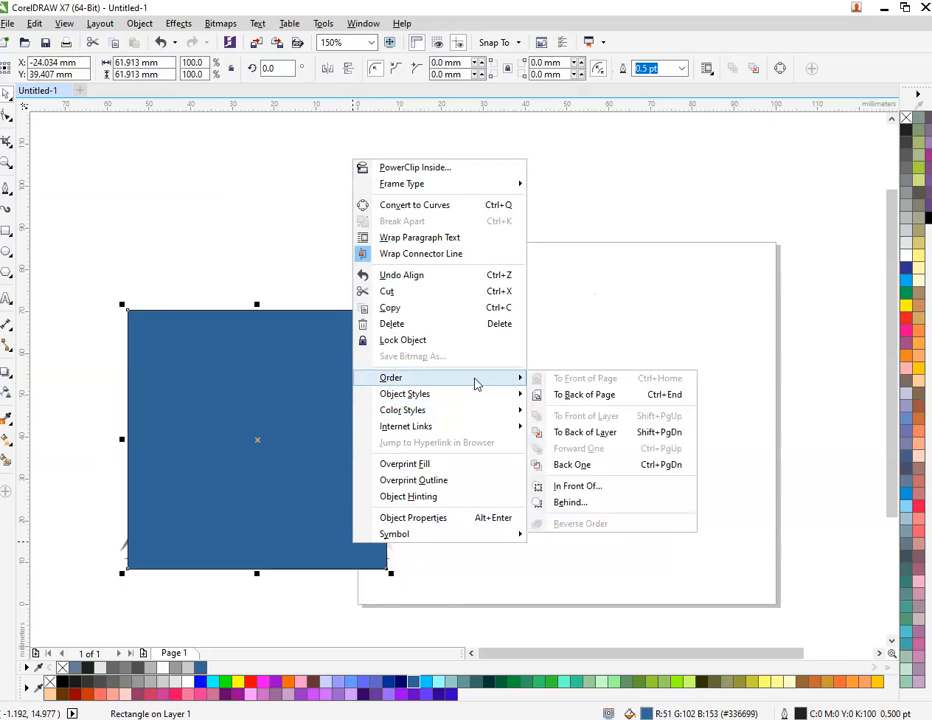
left_click(664, 463)
left_click(487, 495)
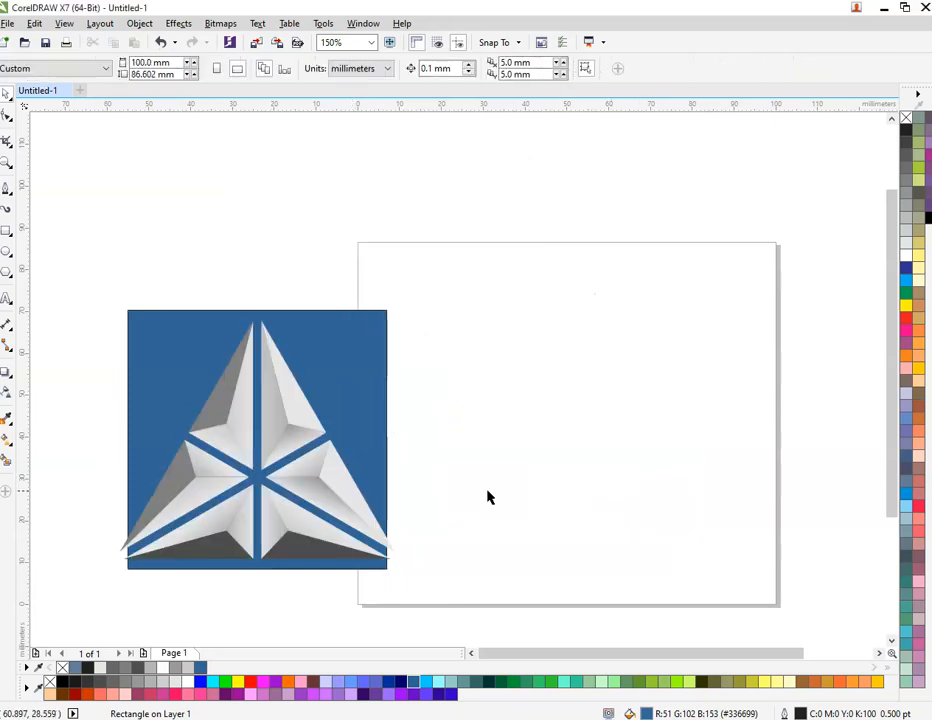
Step: Scale the grouped triangle down proportionally about its center to about 52 mm wide, inside the blue square, and deselect it
left_click(335, 487)
left_click_drag(400, 565, 370, 545)
left_click(483, 593)
key("F4")
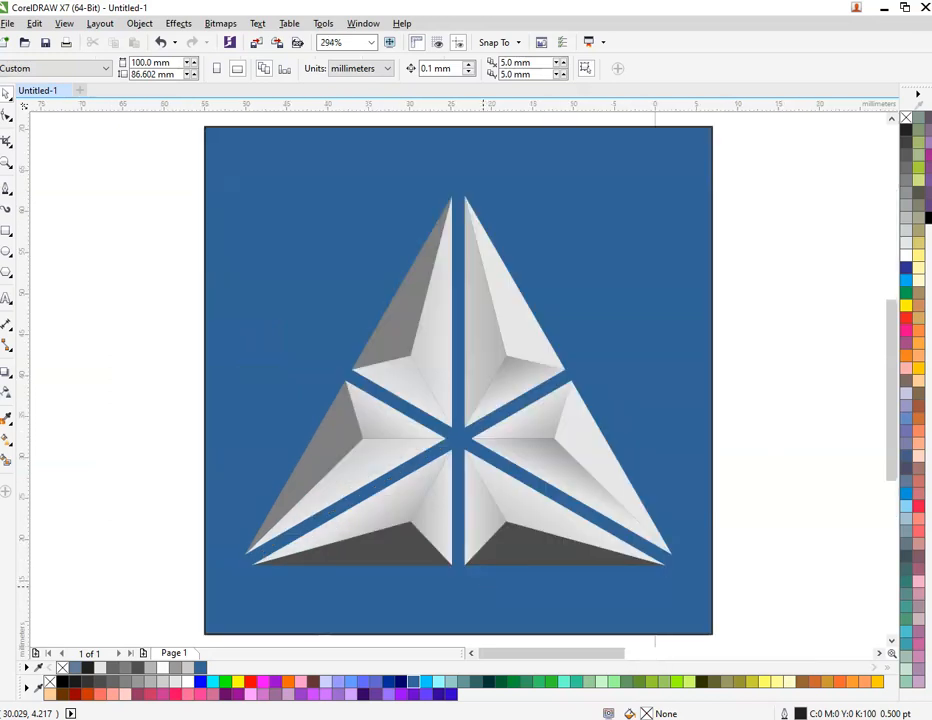